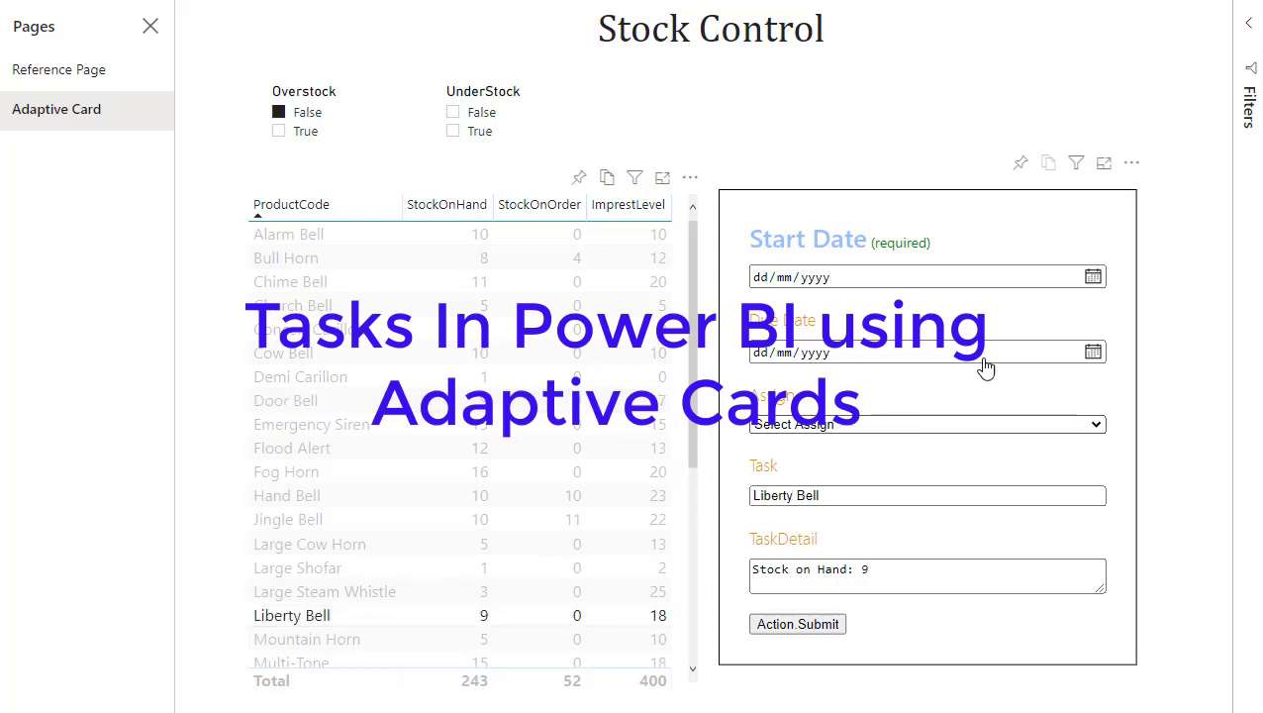
Set the task's start date to 28/09/2020 and due date to 30/09/2020
left_click(1093, 278)
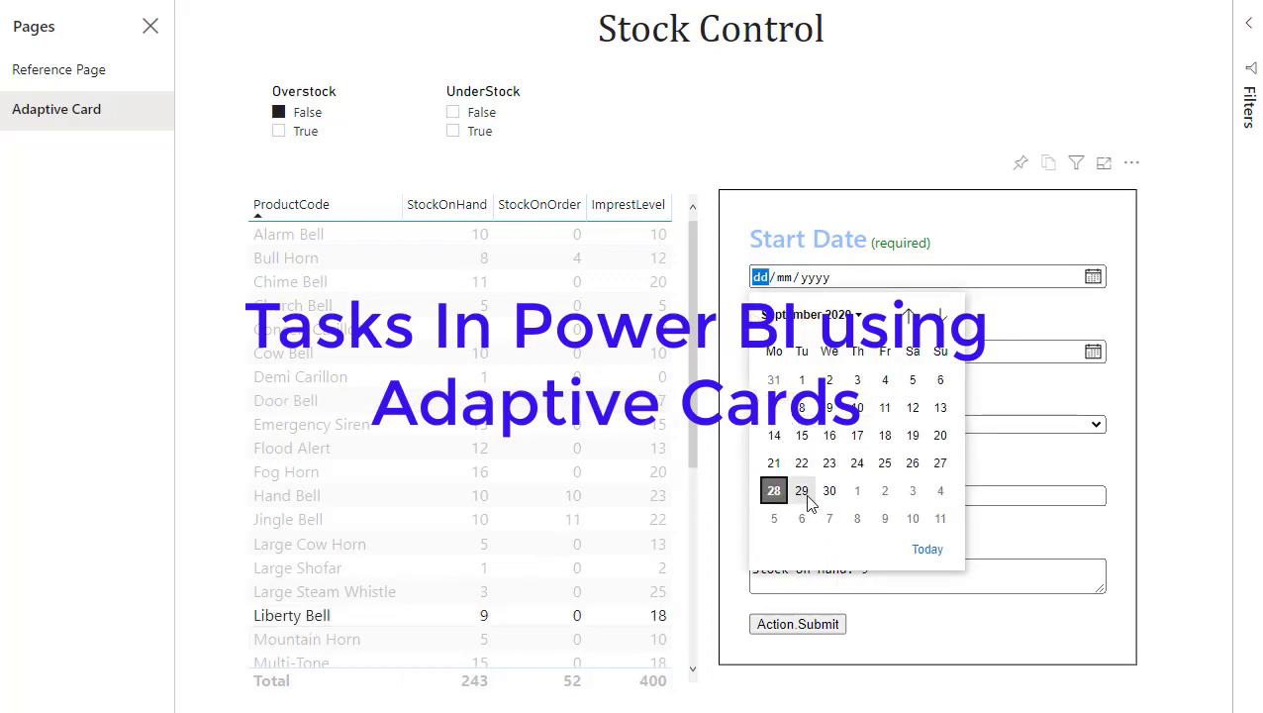
left_click(774, 491)
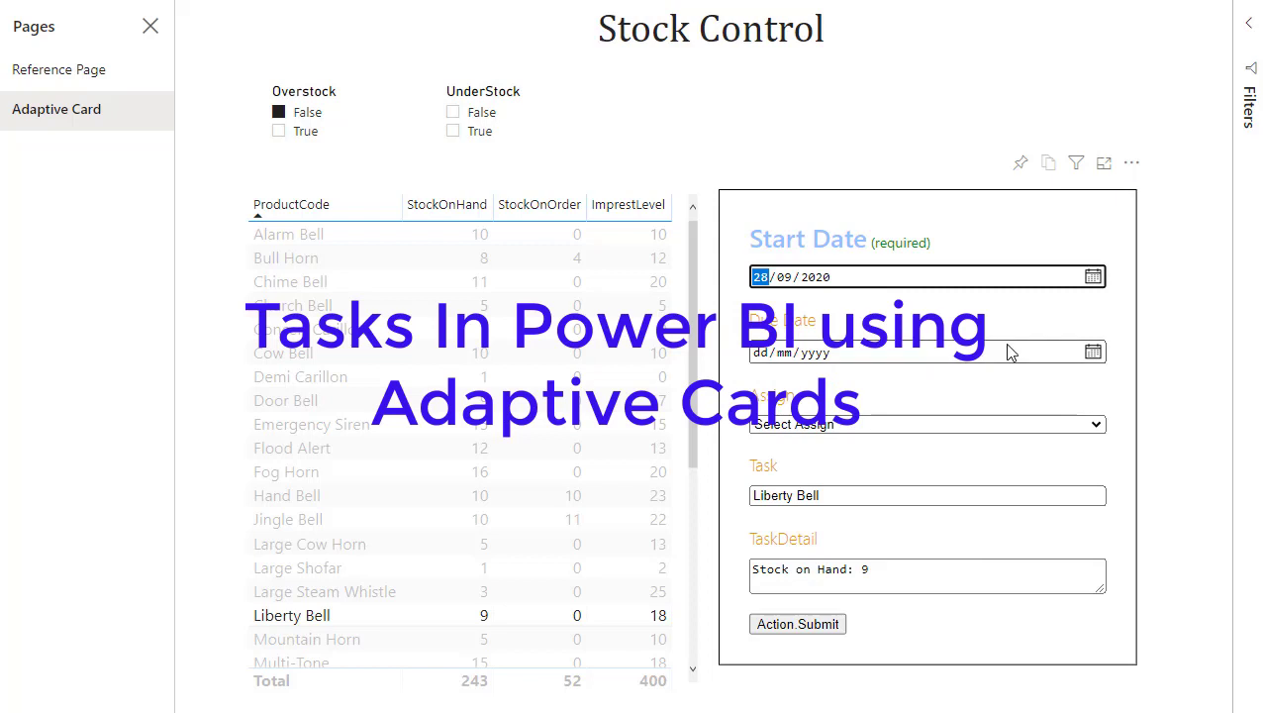
left_click(1093, 351)
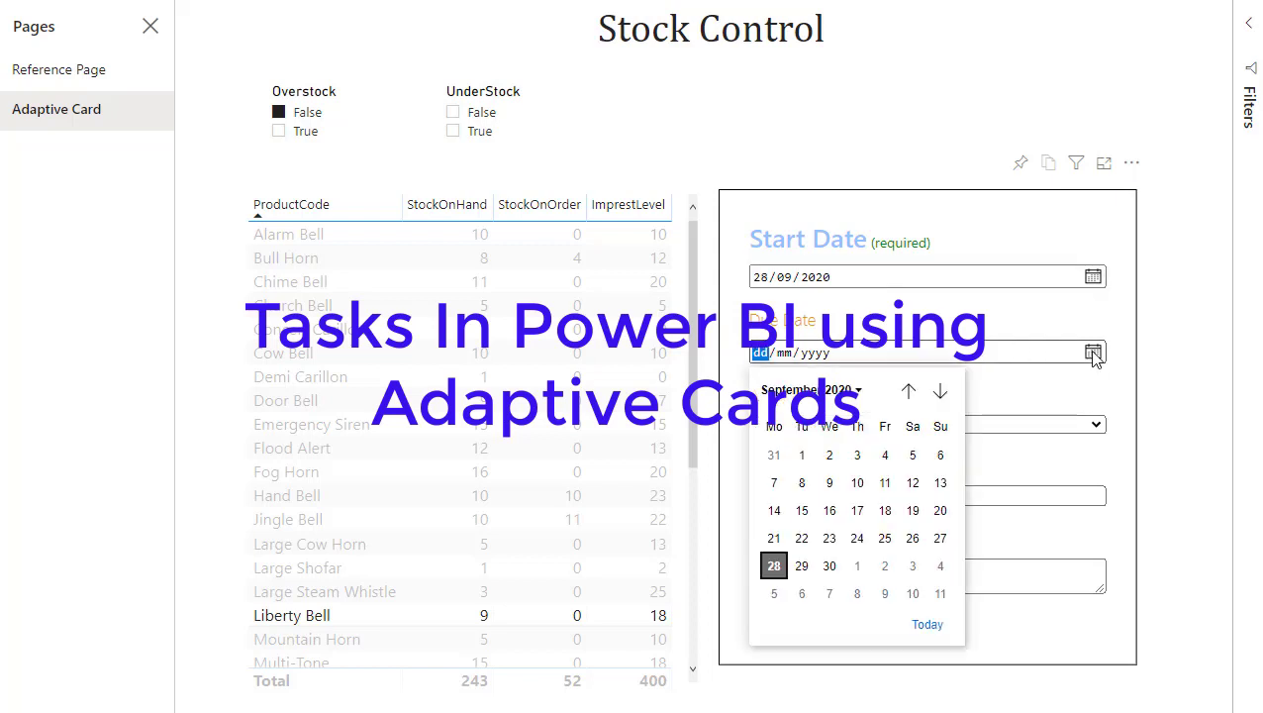
left_click(829, 565)
Assign the task to a team member and submit the card with Action.Submit
left_click(1094, 426)
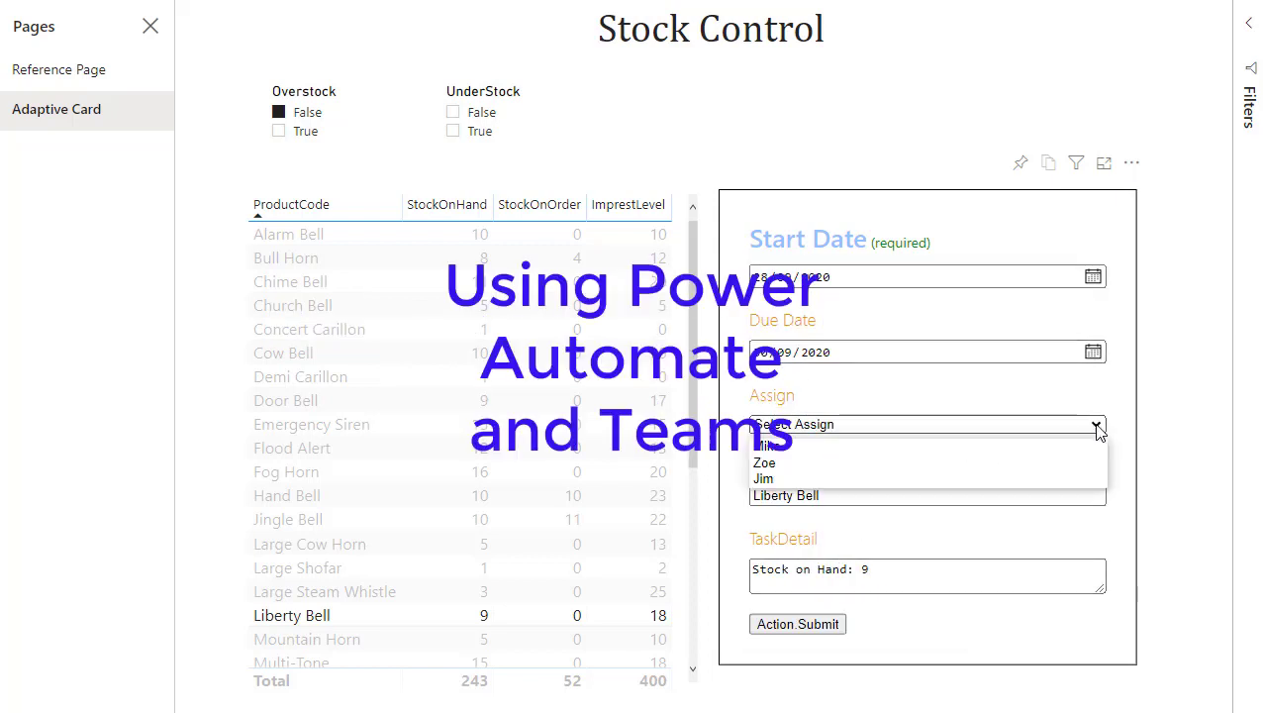
left_click(986, 463)
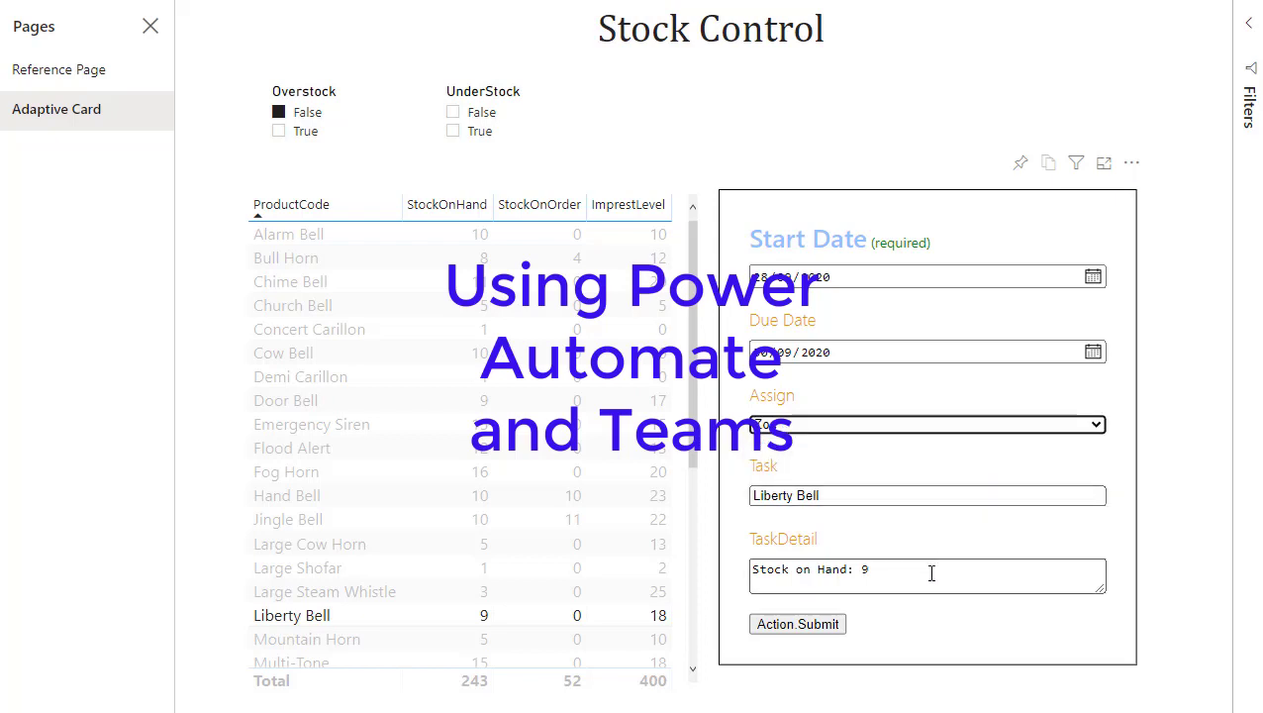
left_click(819, 629)
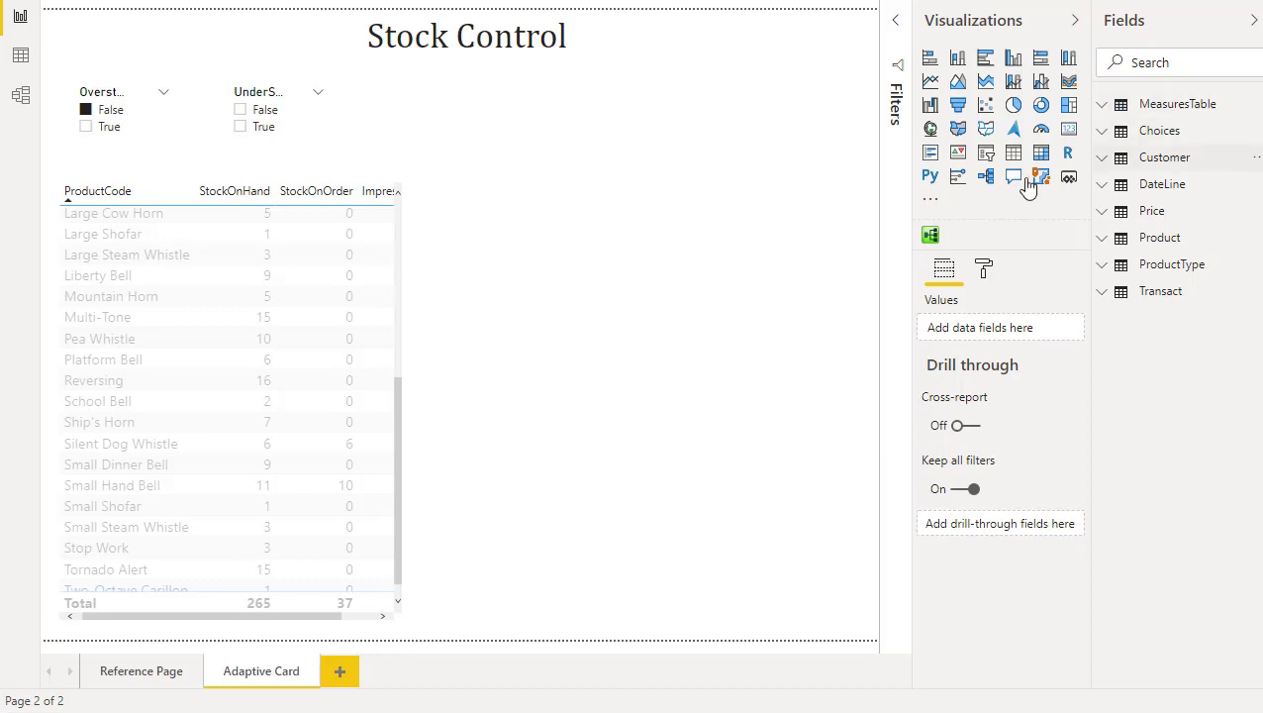
Import ParaTaskCards2.5.0.pbiviz as a custom visual and dismiss the success message
left_click(931, 201)
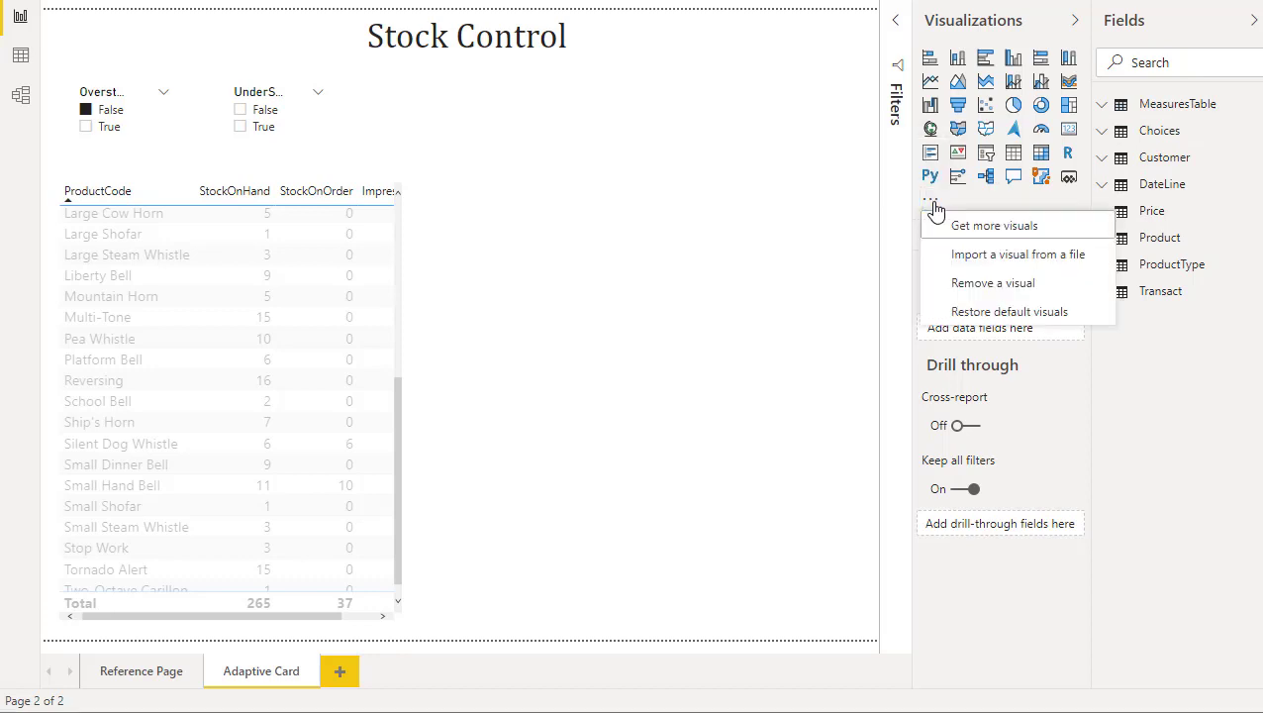
left_click(985, 256)
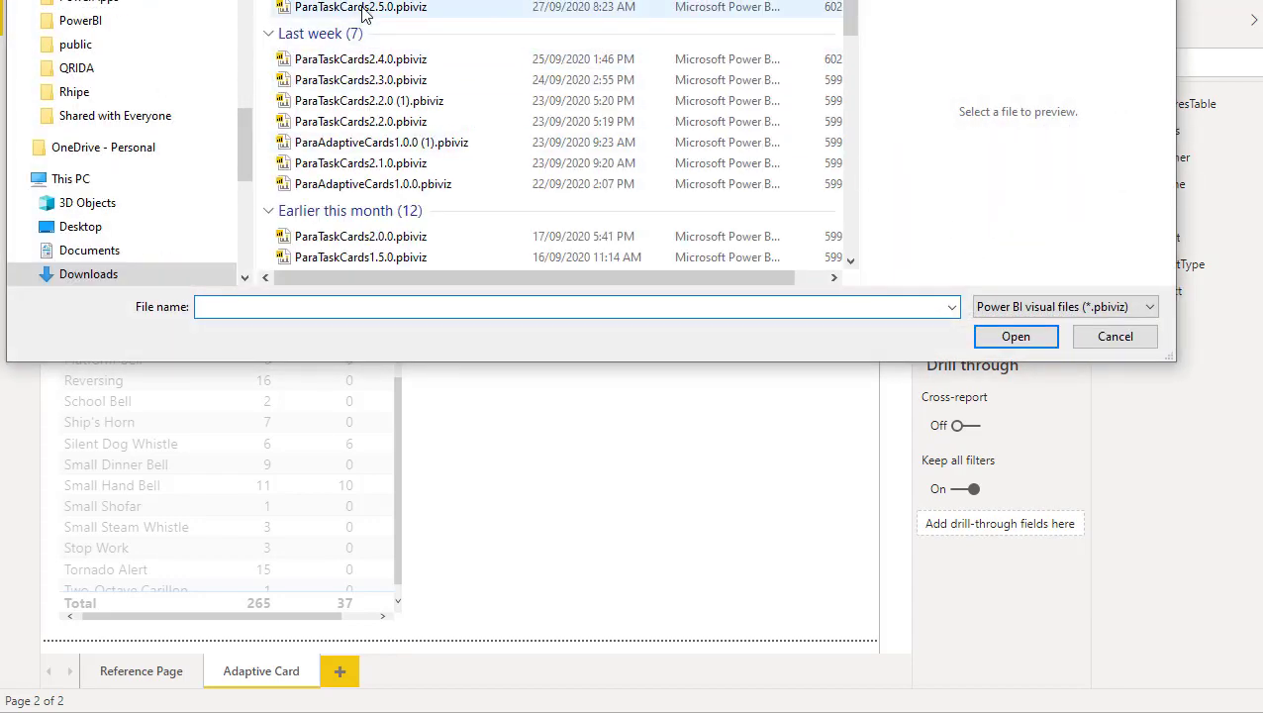
left_click(368, 8)
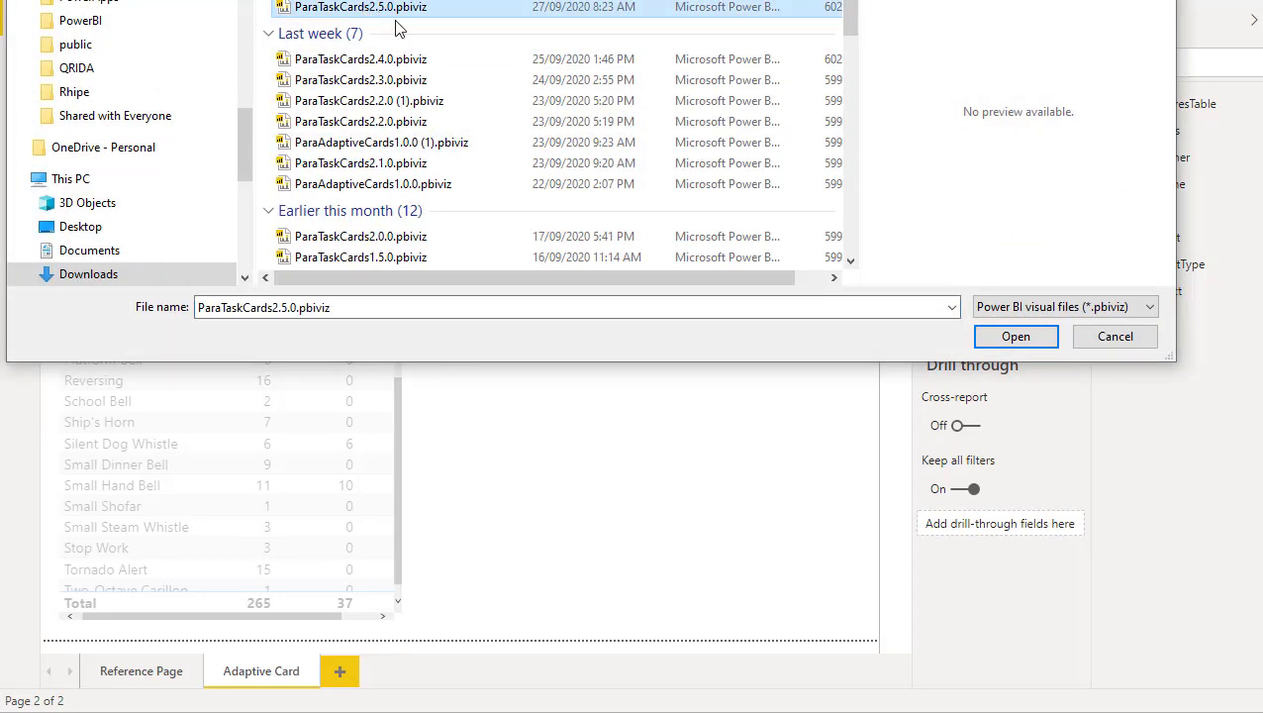
left_click(1014, 336)
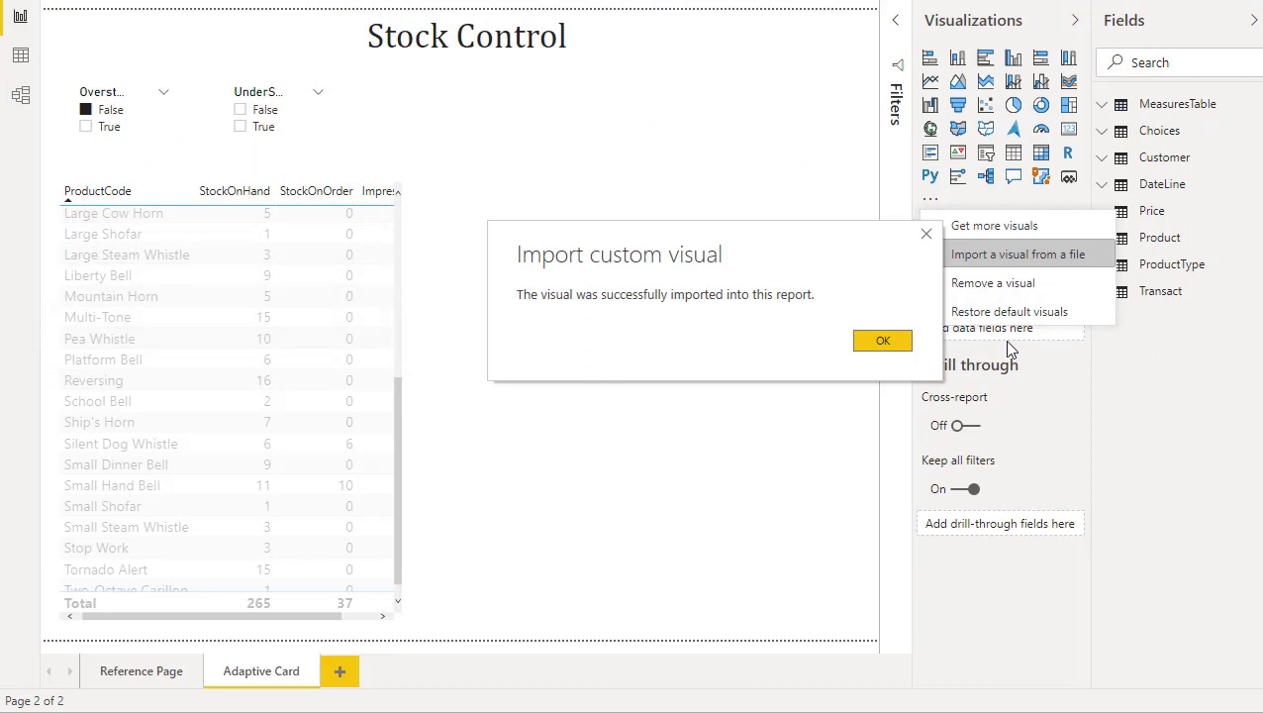
left_click(884, 340)
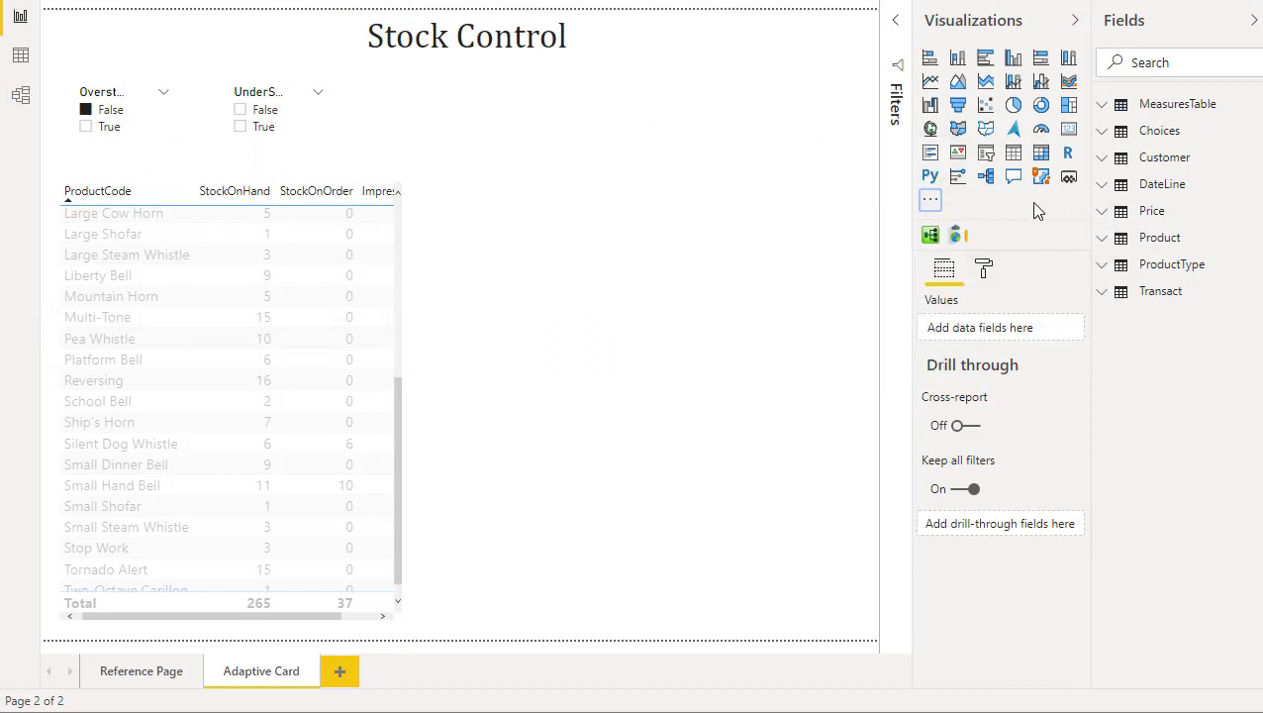
Add a ParaTaskCards visual to the page and resize it to sit beside the stock table
left_click(957, 237)
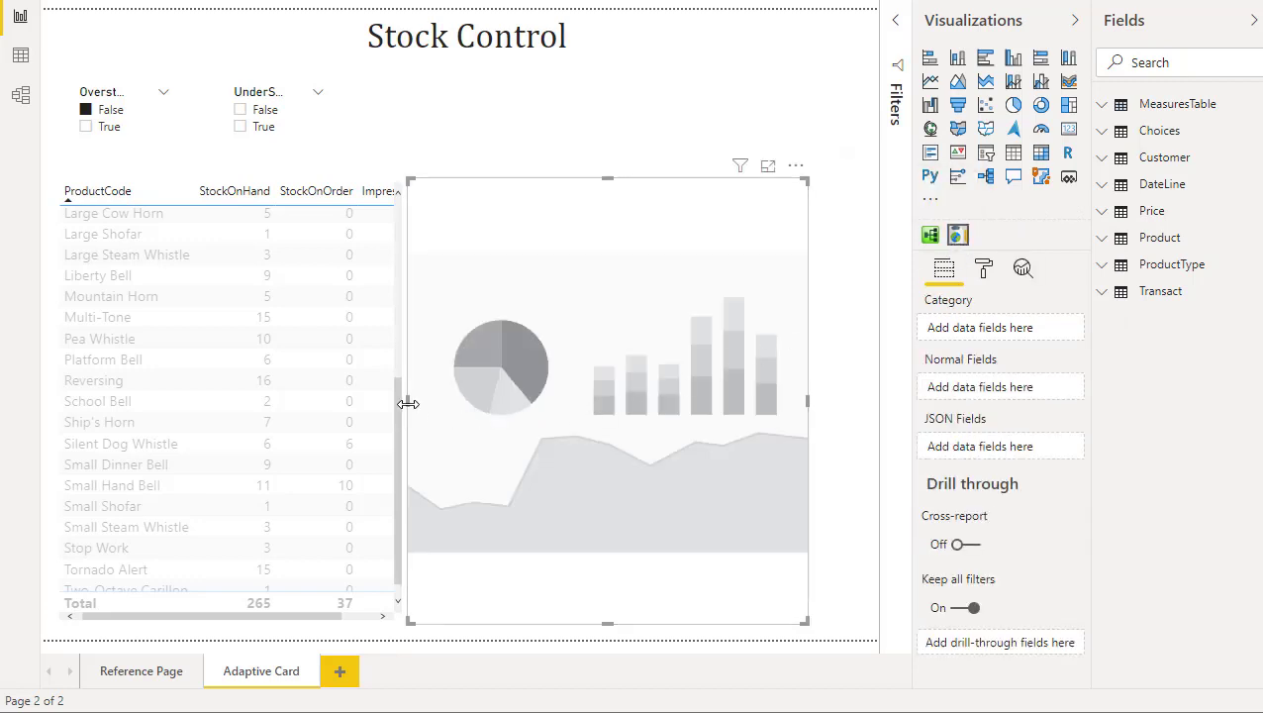
left_click_drag(807, 397, 867, 415)
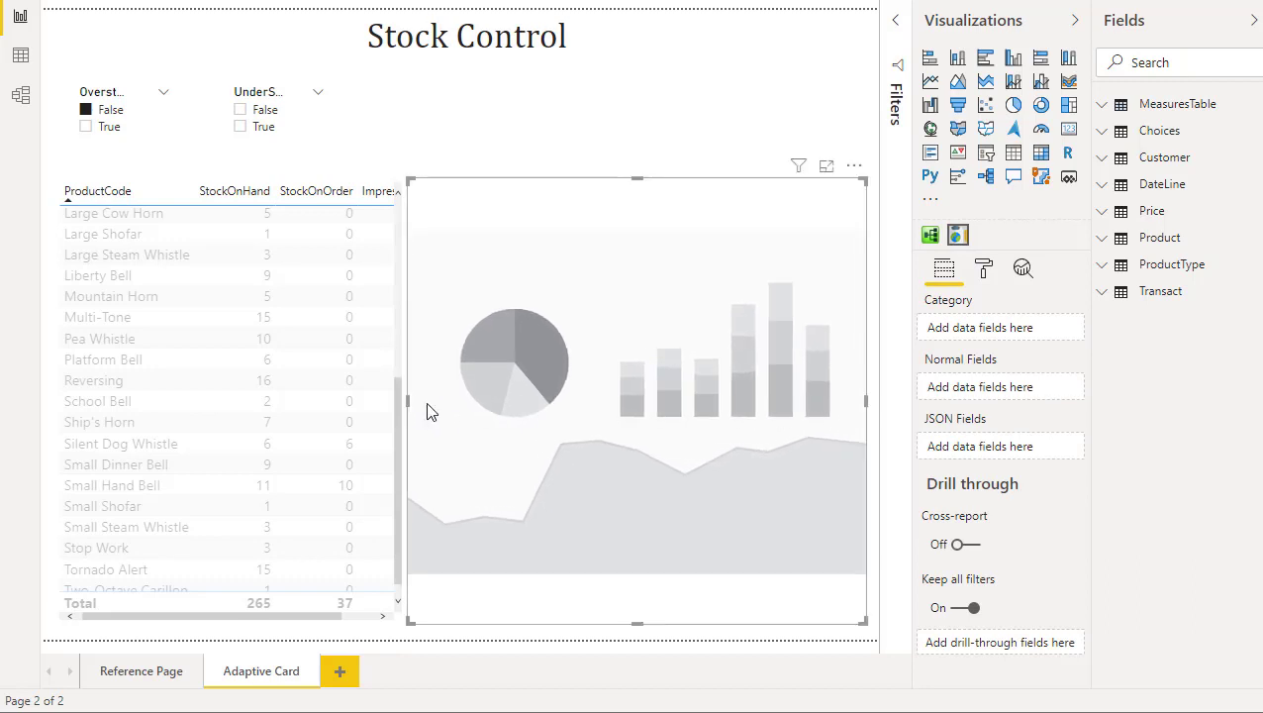
left_click_drag(419, 404, 460, 417)
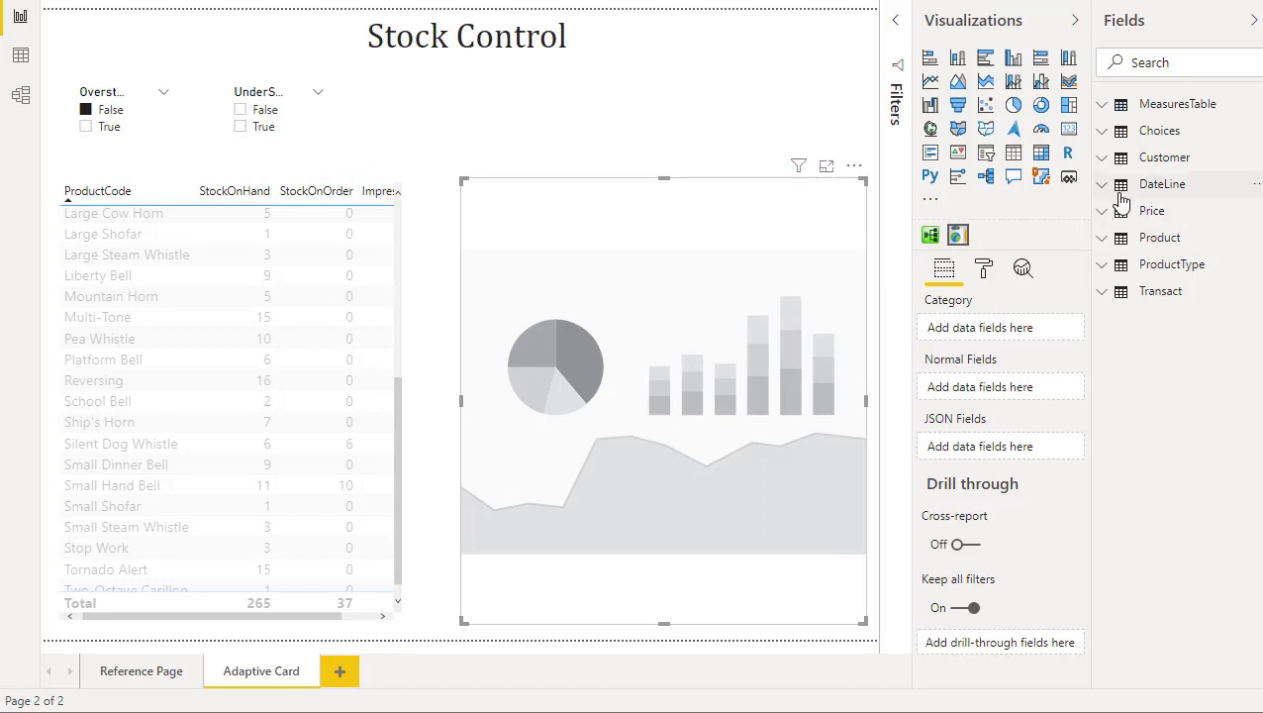
Set Product's ProductId as the visual's Category and open the Card Render template URL field
left_click(1104, 240)
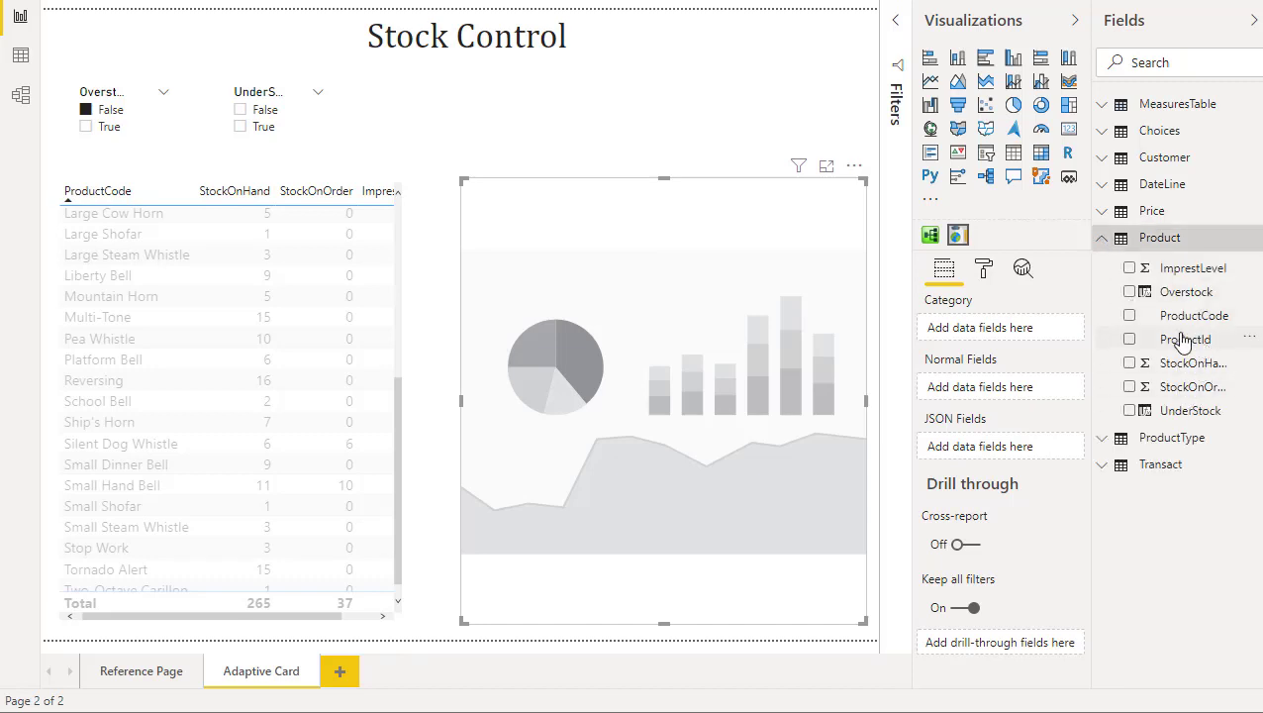
left_click_drag(1178, 338, 1001, 340)
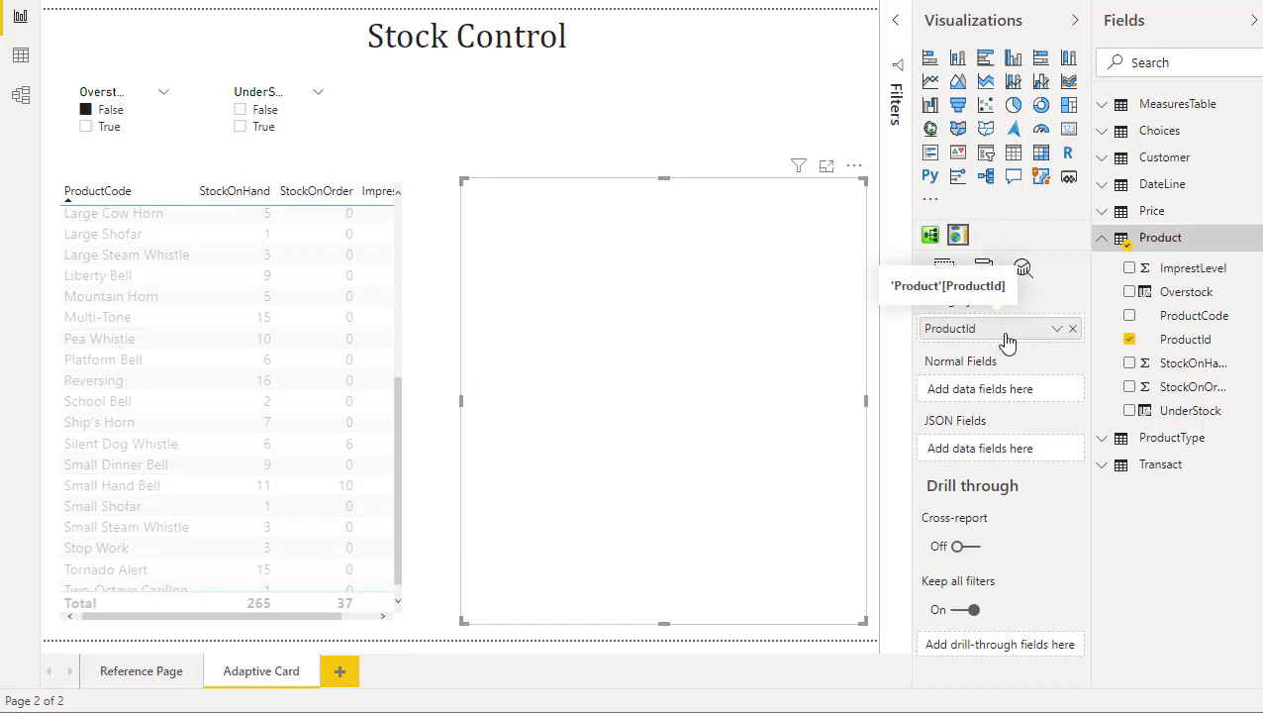
left_click(985, 277)
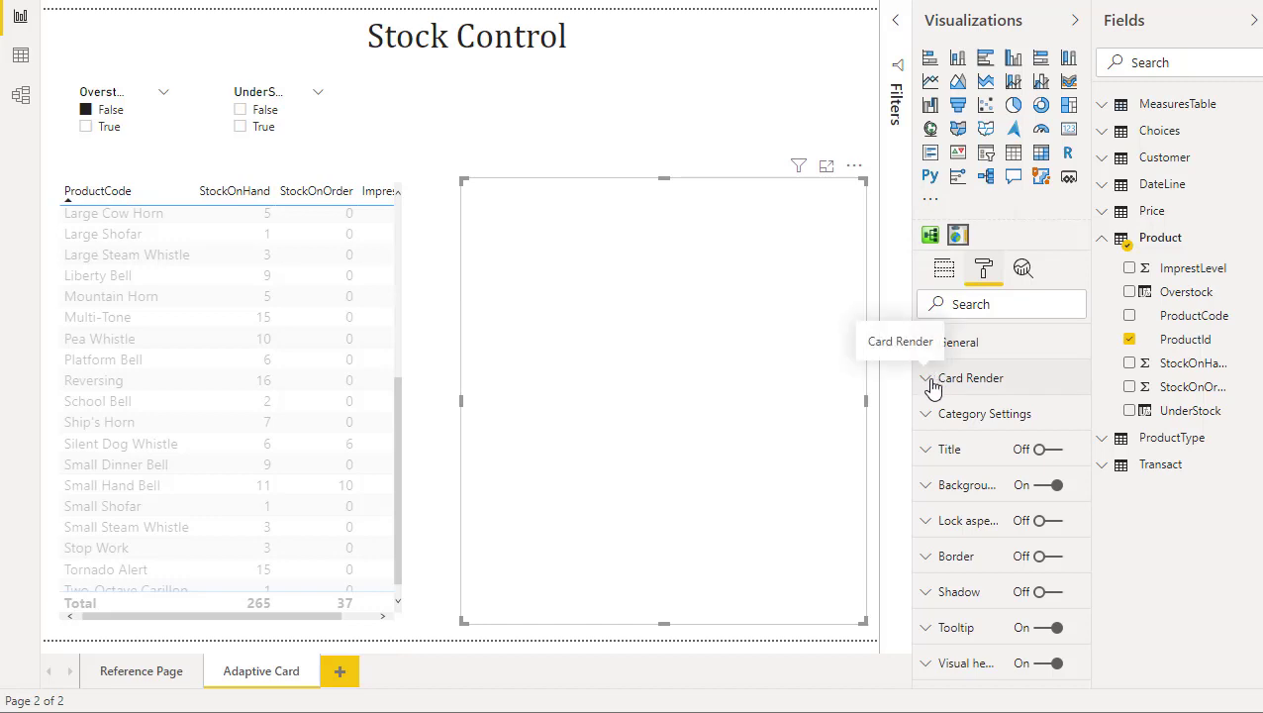
left_click(930, 385)
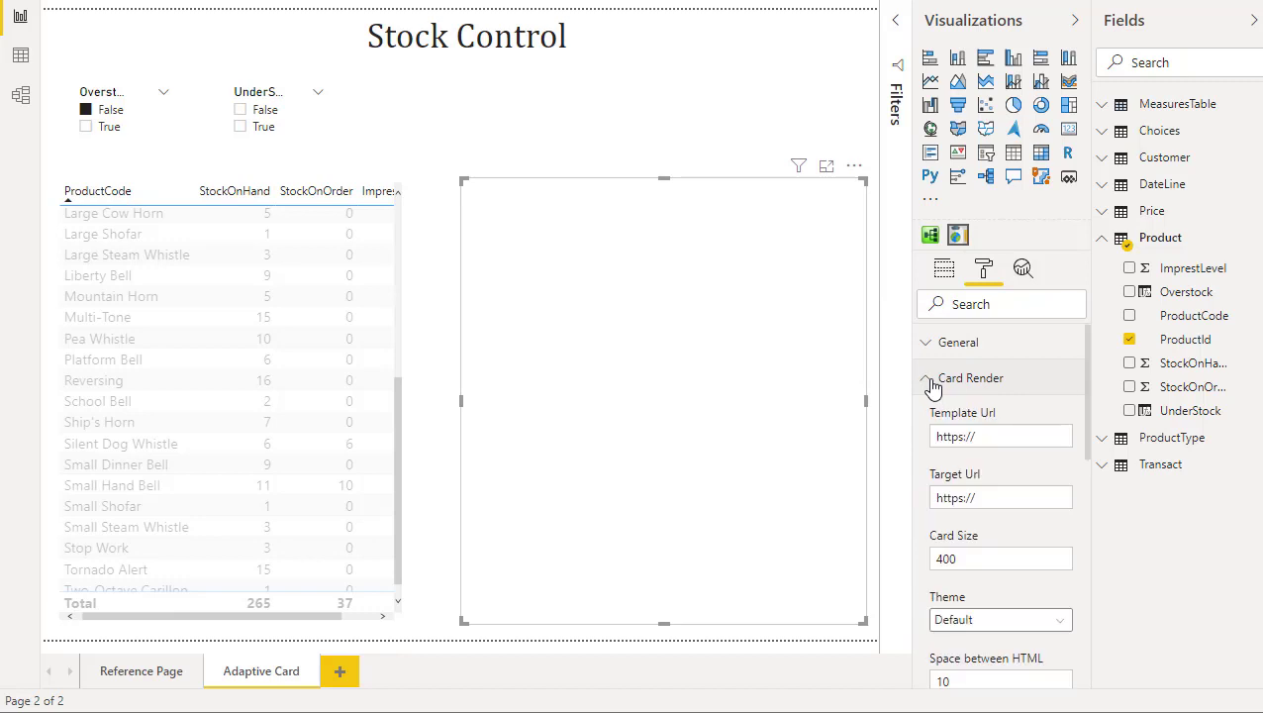
left_click(984, 434)
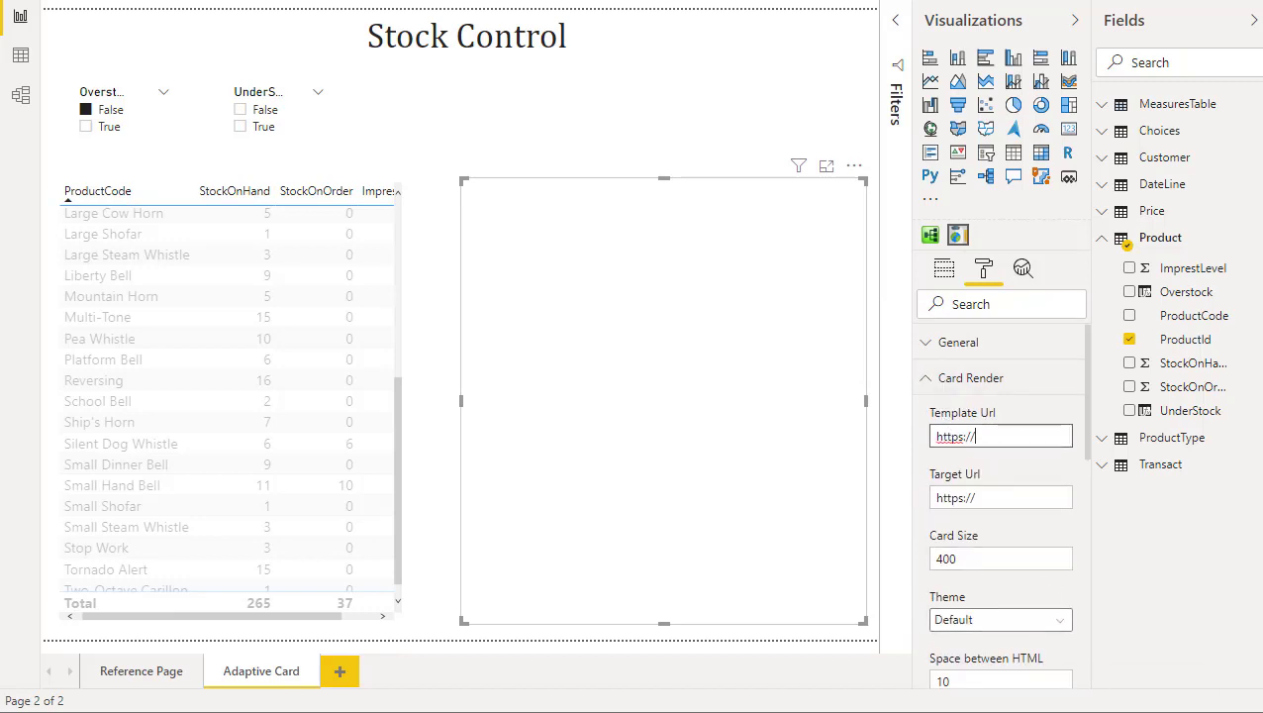
Copy the DemoTaskCard.json URL from Azure Storage Explorer and return to the report
key("alt+Tab")
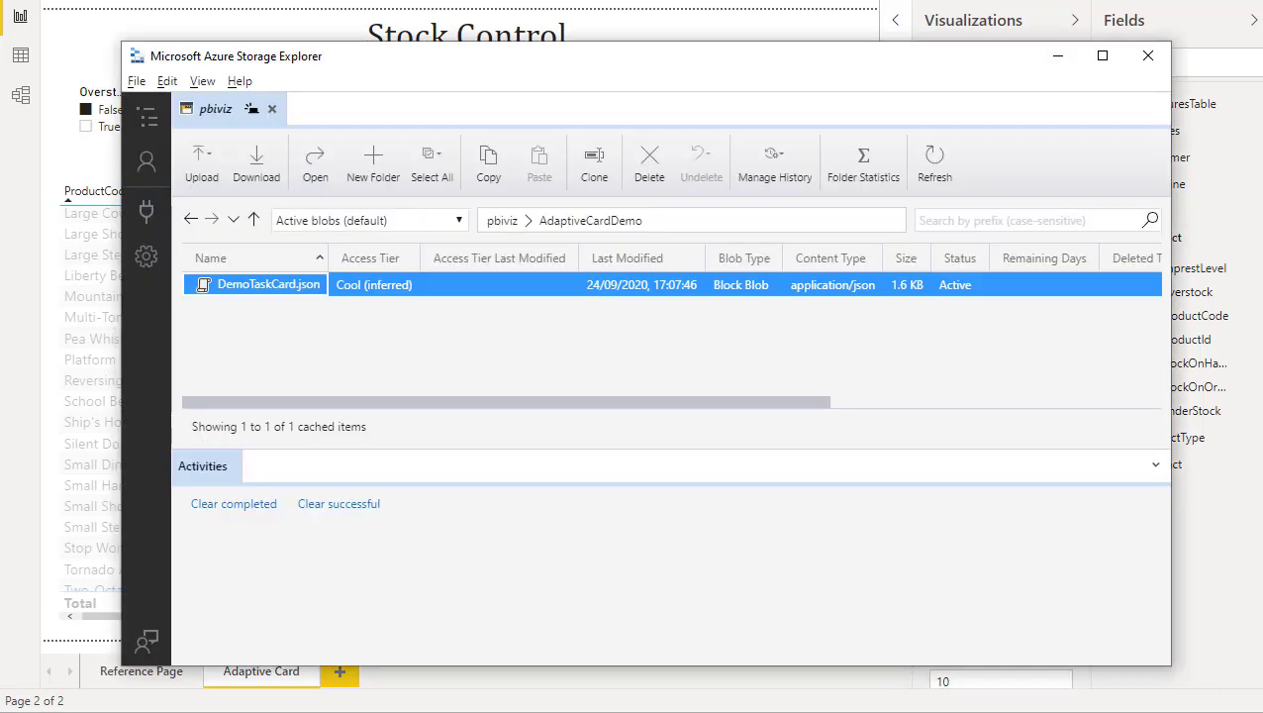
right_click(293, 286)
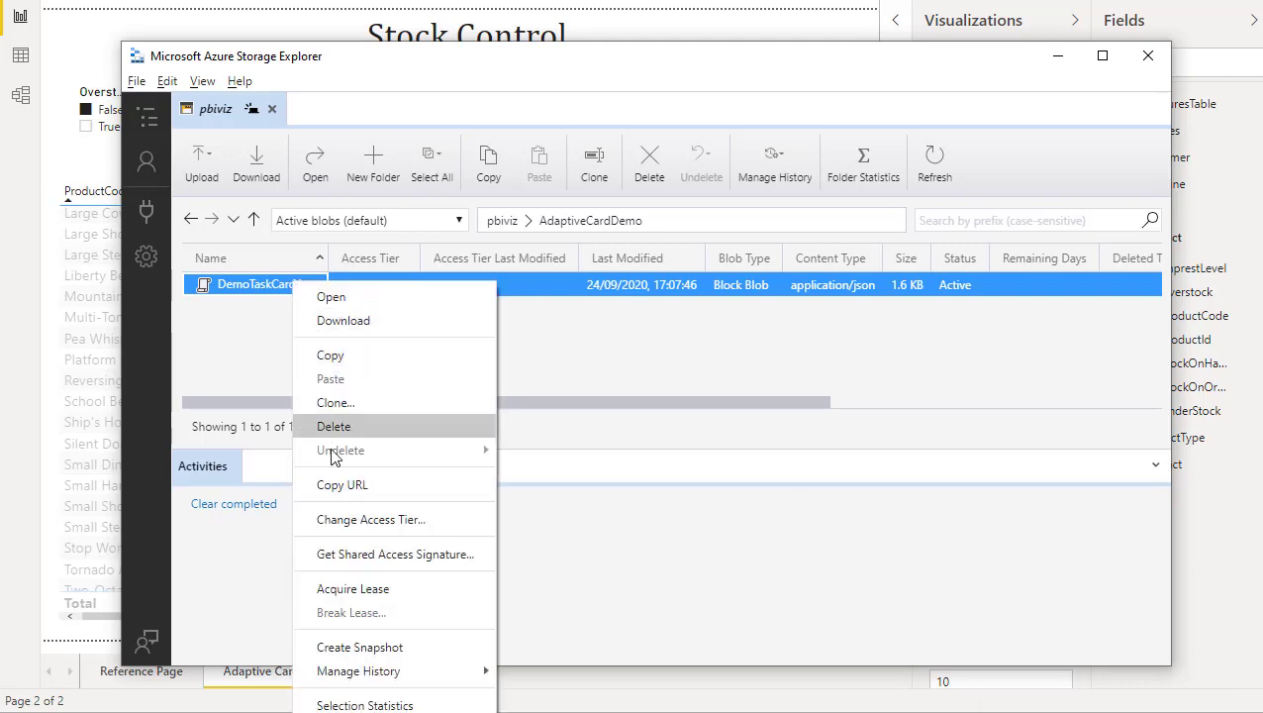
left_click(352, 483)
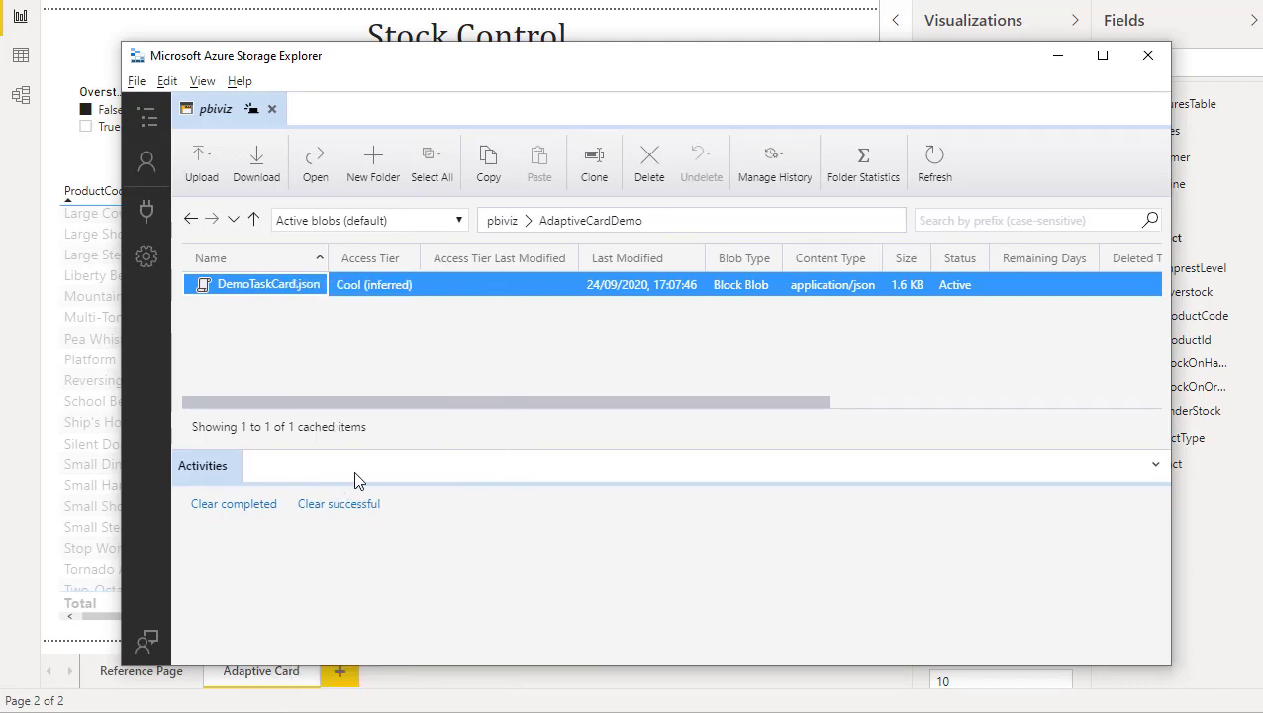
left_click(1058, 56)
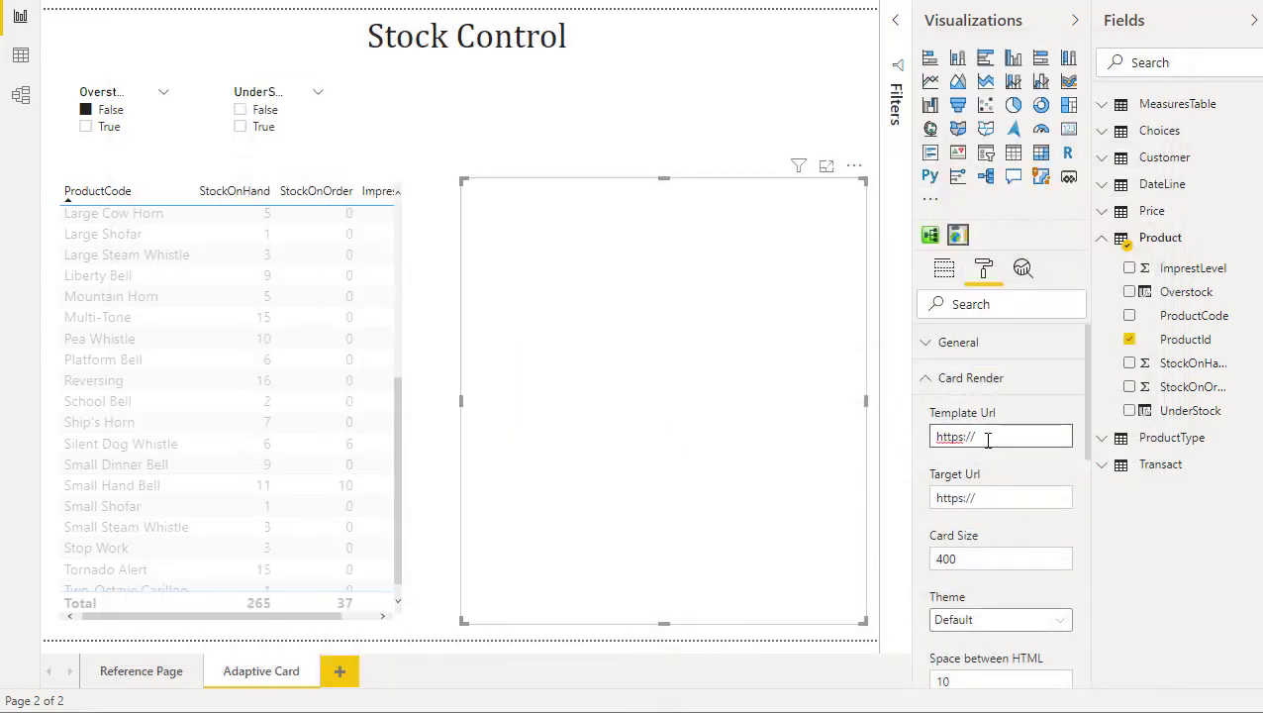
left_click_drag(987, 440, 908, 452)
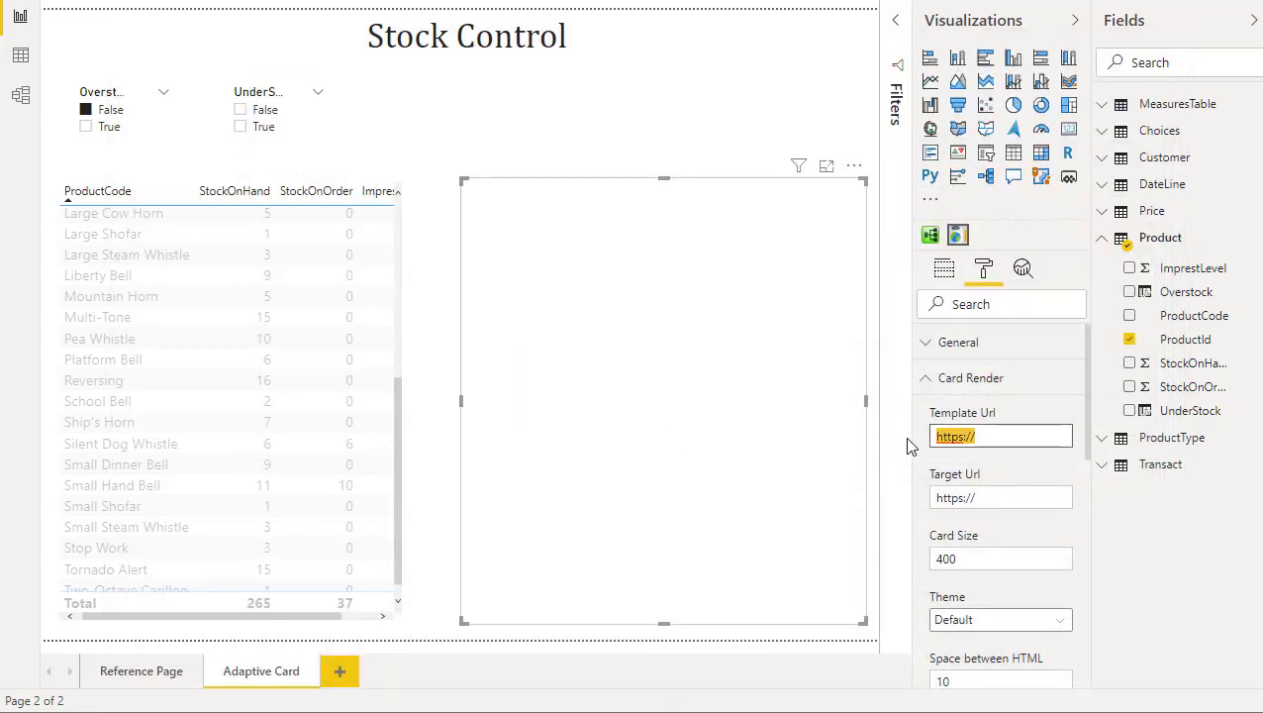
key("ctrl+v")
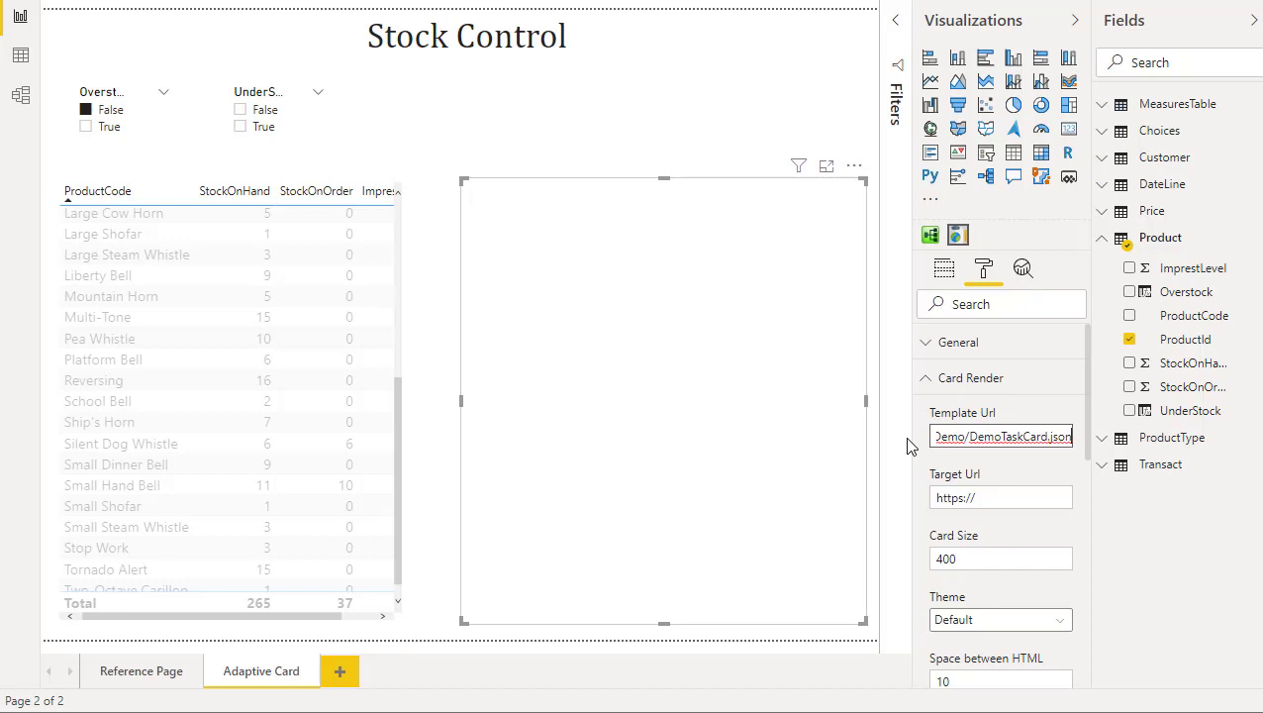
left_click(943, 274)
left_click(943, 274)
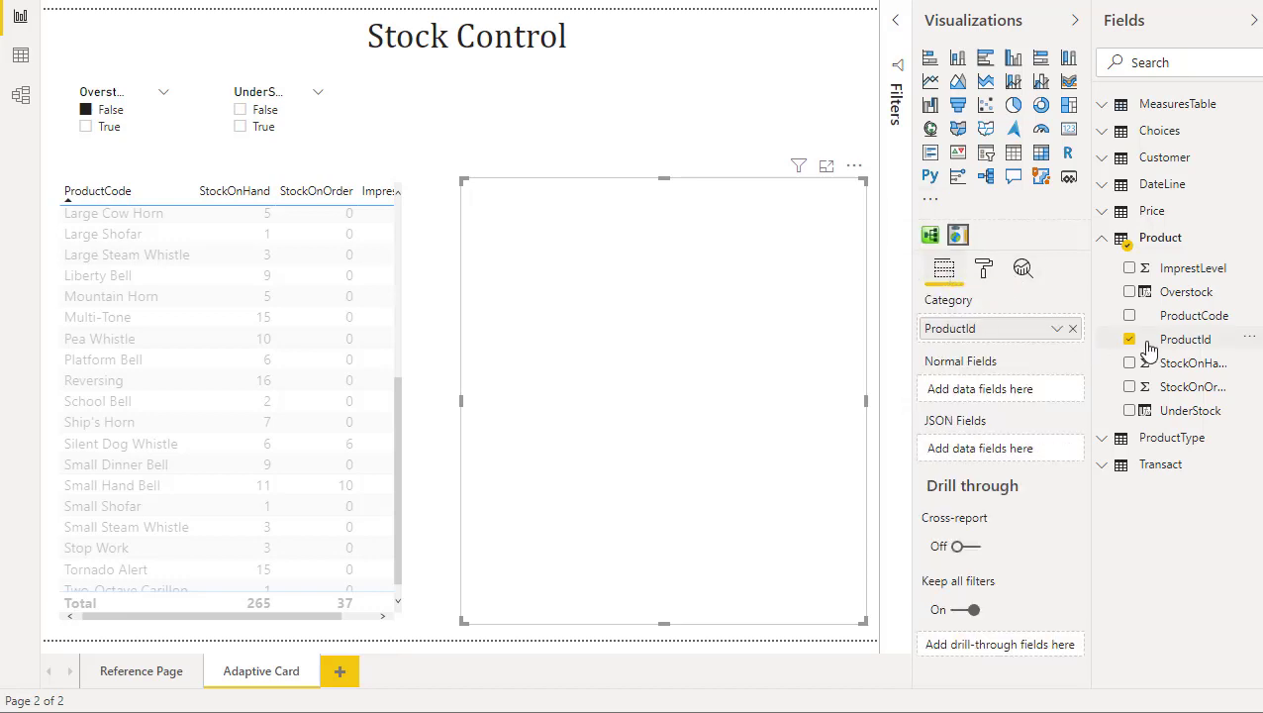
left_click_drag(1141, 329, 990, 394)
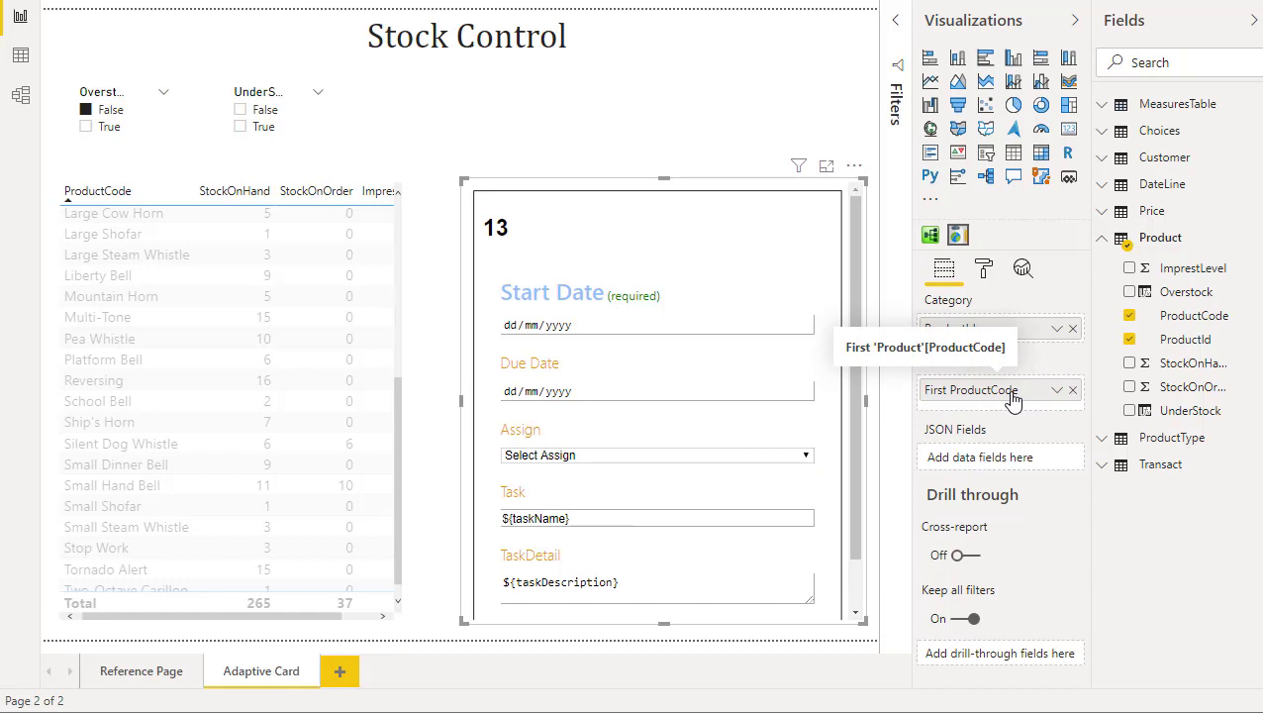
Rename the First ProductCode field to taskName, then select Small Hand Bell in the table
right_click(1012, 395)
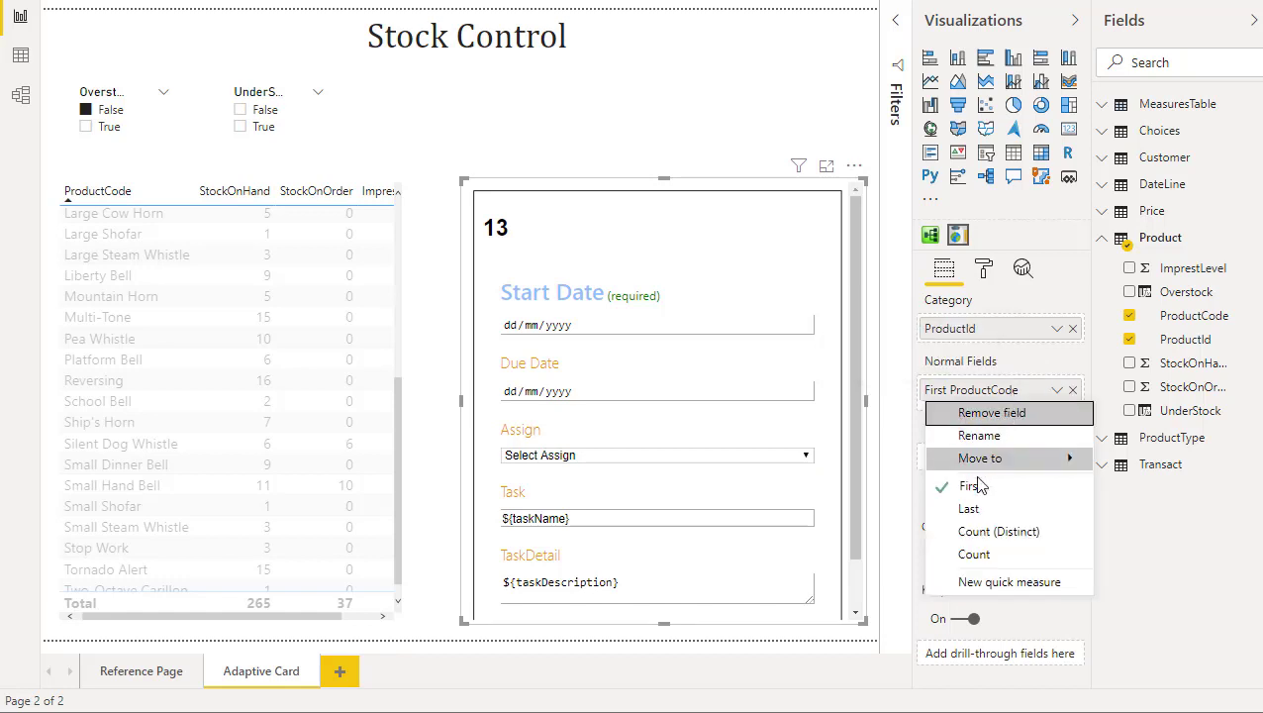
left_click(978, 441)
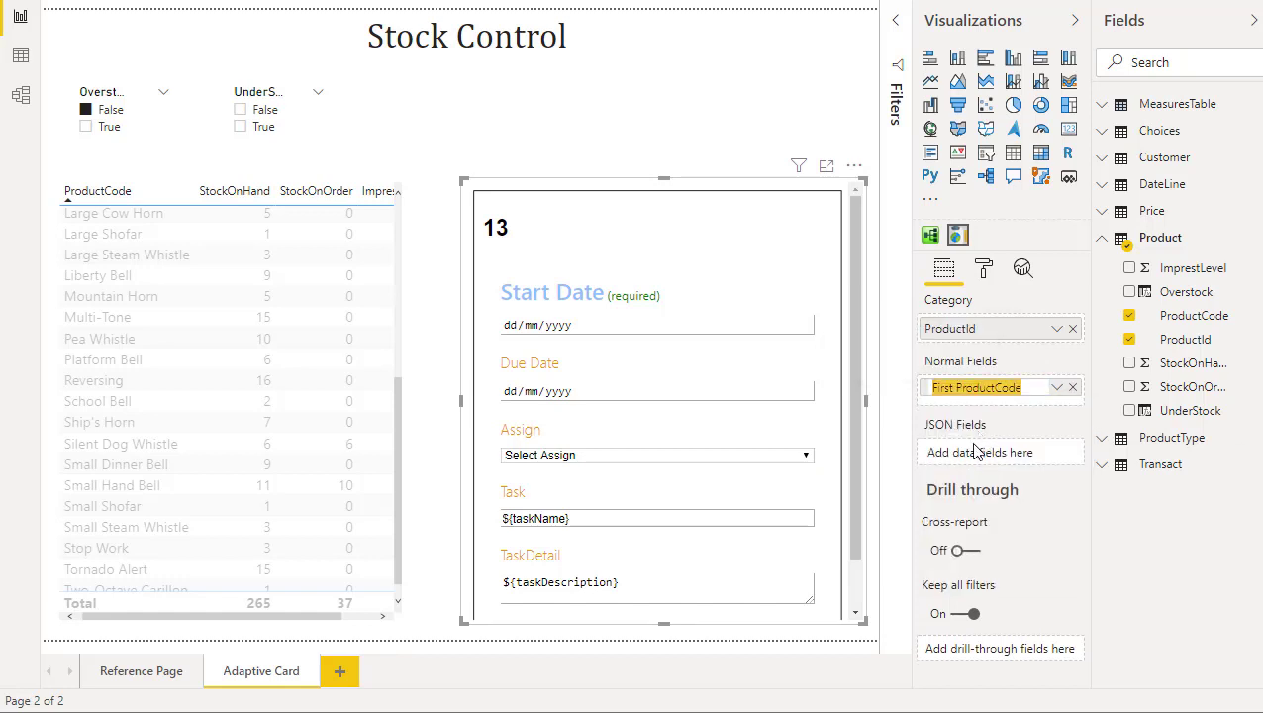
type("taskName")
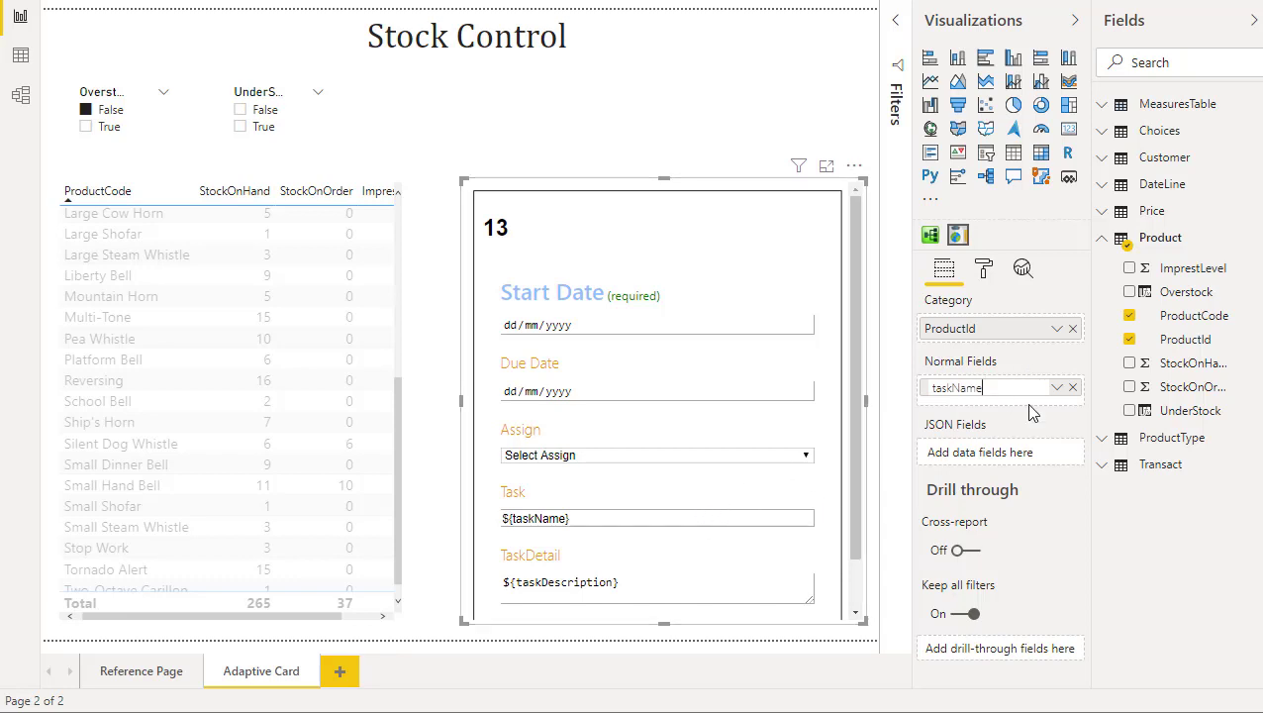
key("Return")
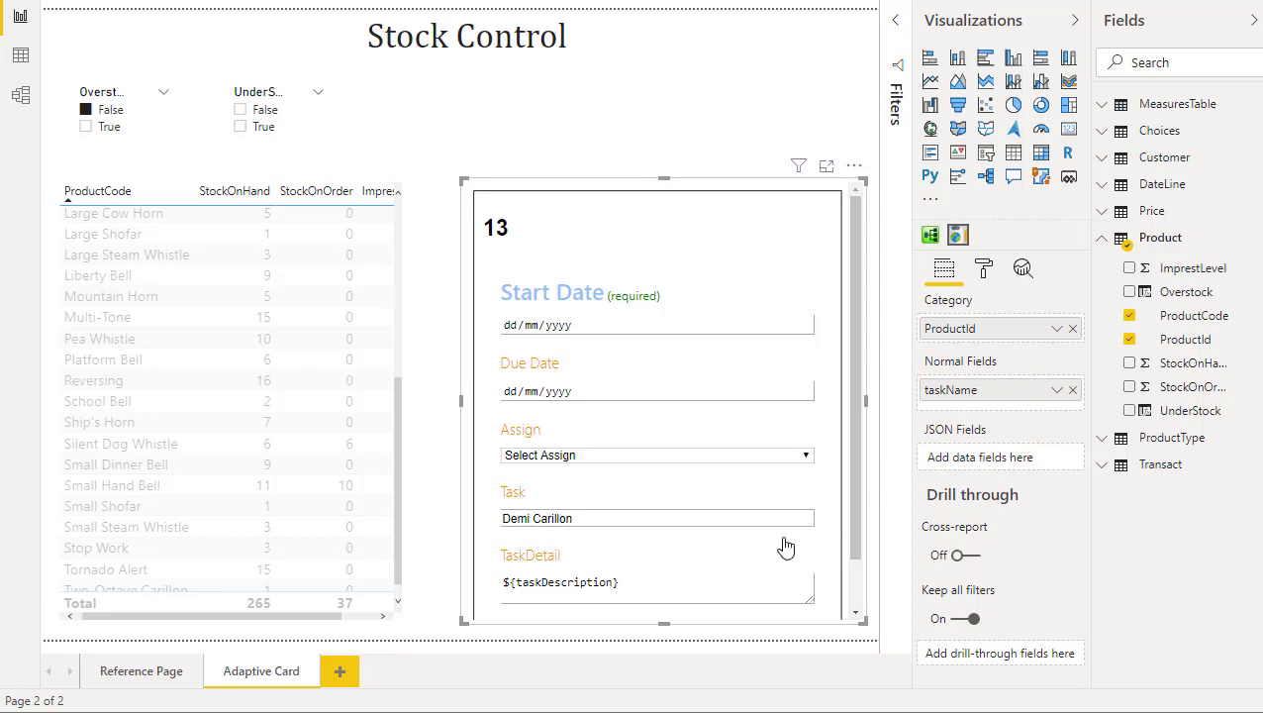
left_click(126, 486)
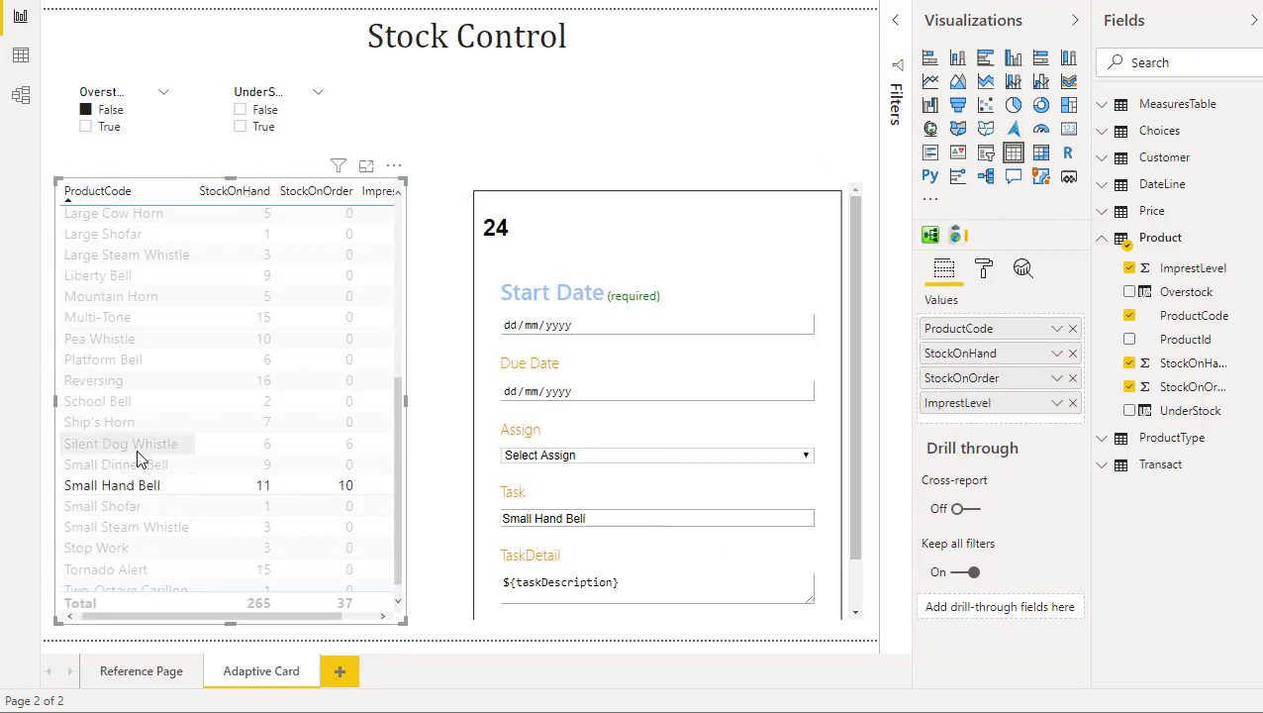
Select Silent Dog Whistle, view the taskDescription measure in MeasuresTable, then select the card visual
left_click(137, 451)
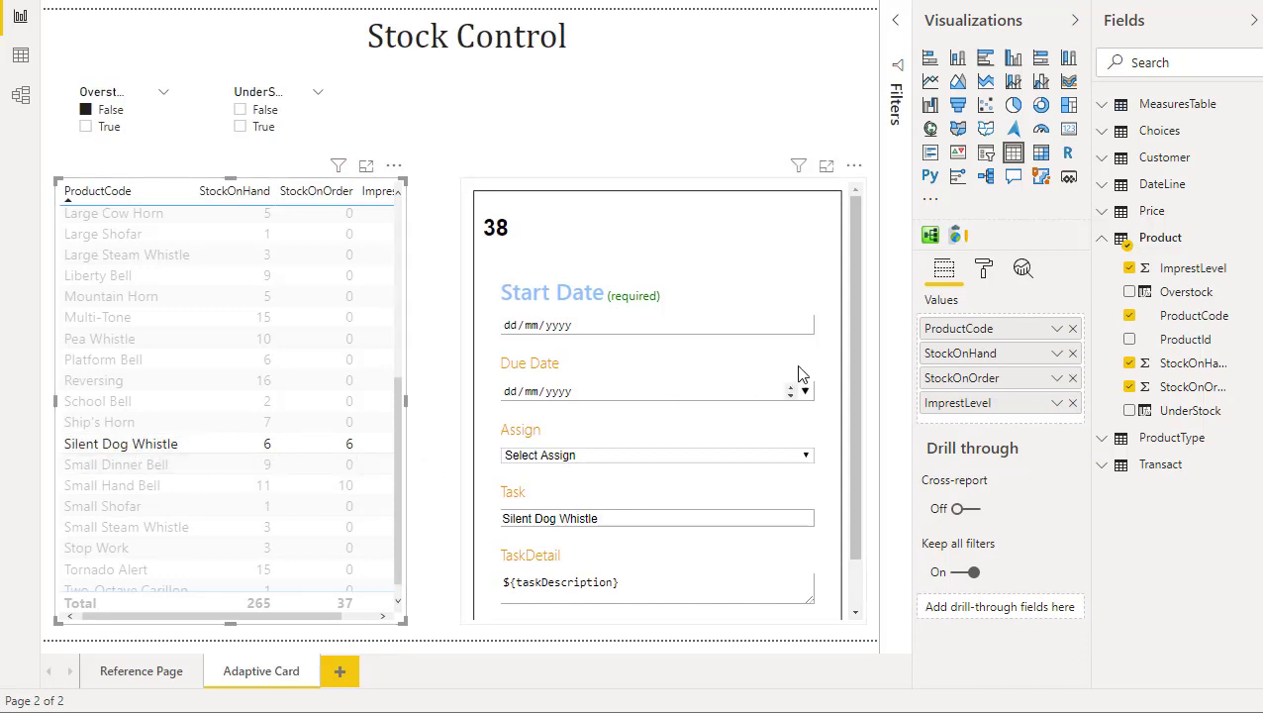
left_click(1103, 104)
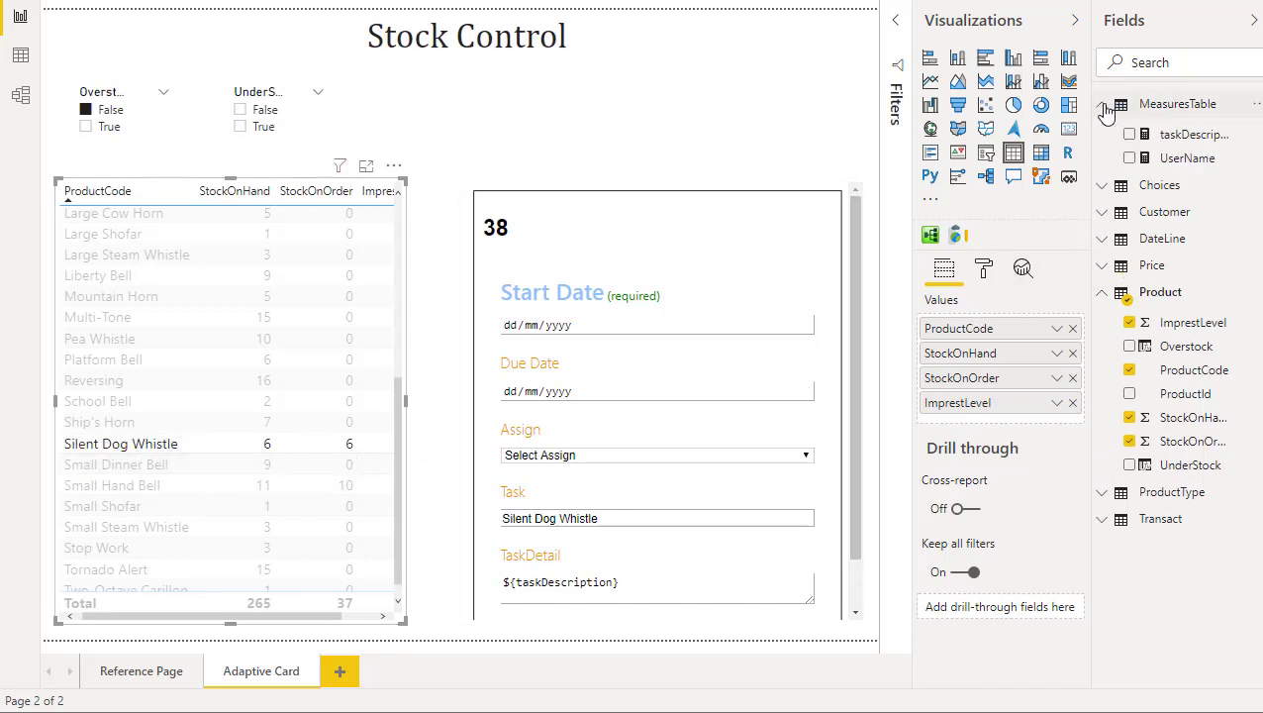
left_click(1185, 144)
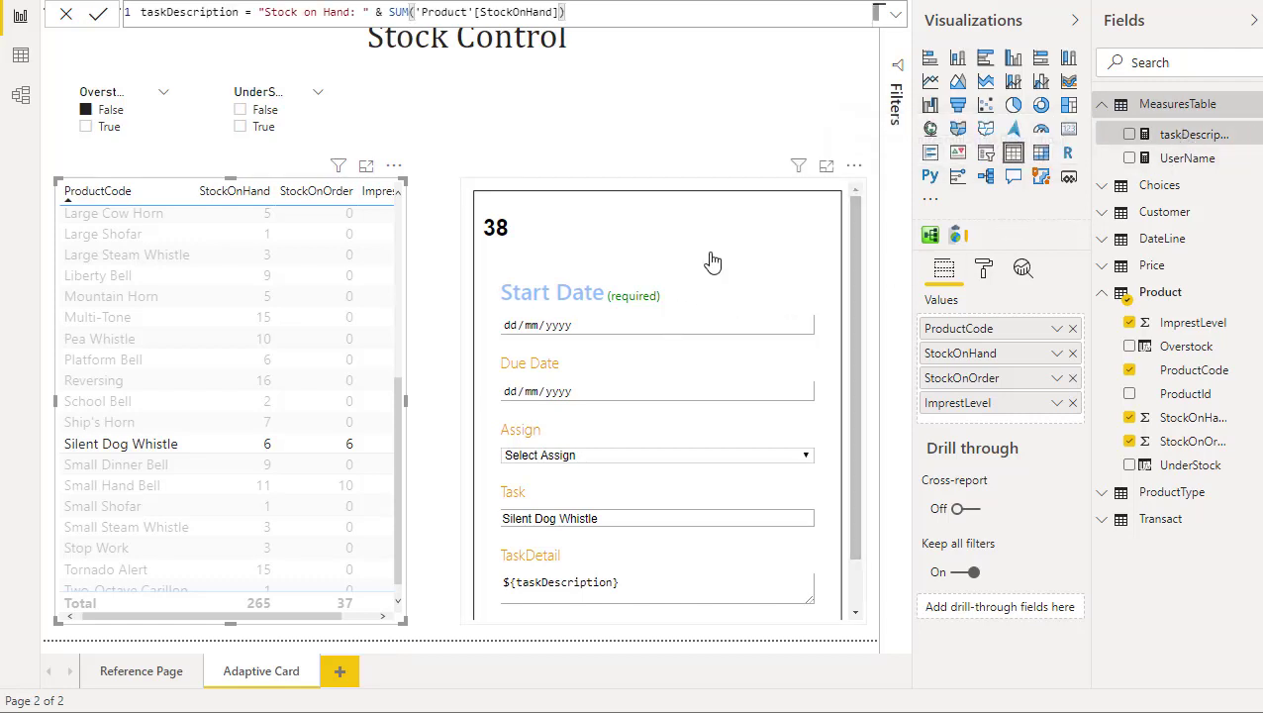
left_click(713, 261)
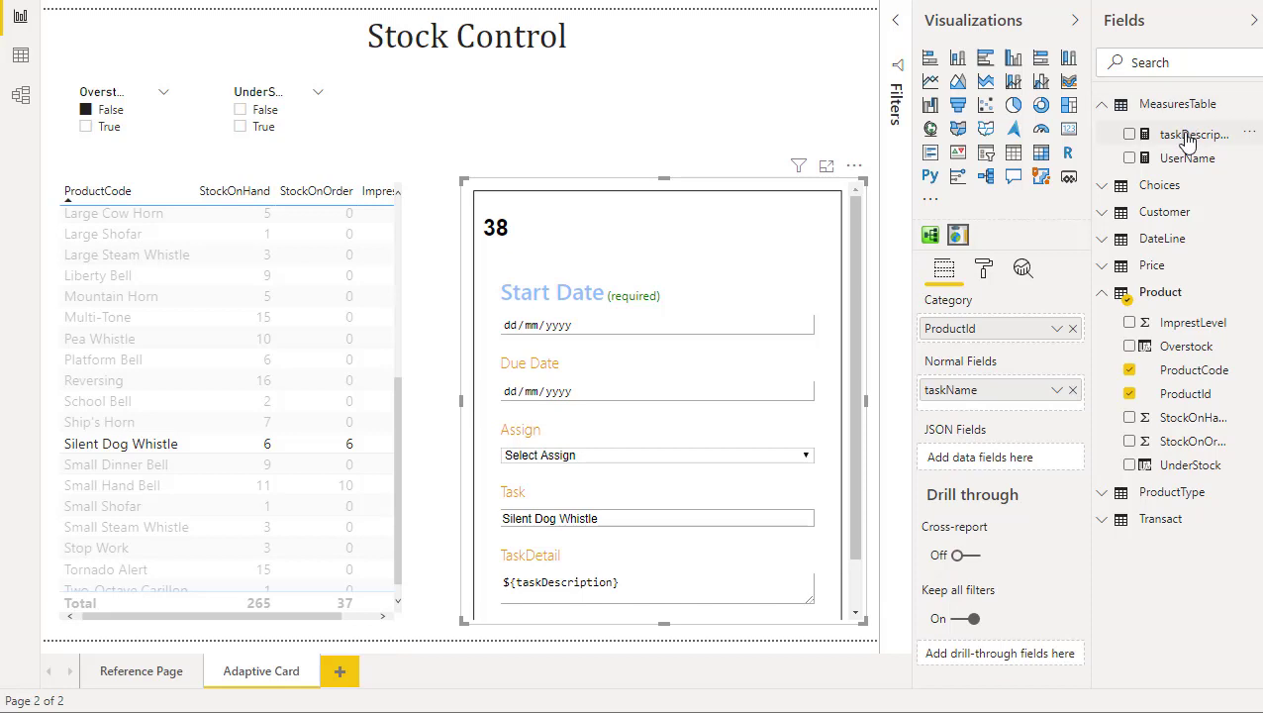
Add taskDescription and UserName to Normal Fields, make the card taller, and check the Assign list
left_click_drag(1188, 144, 997, 410)
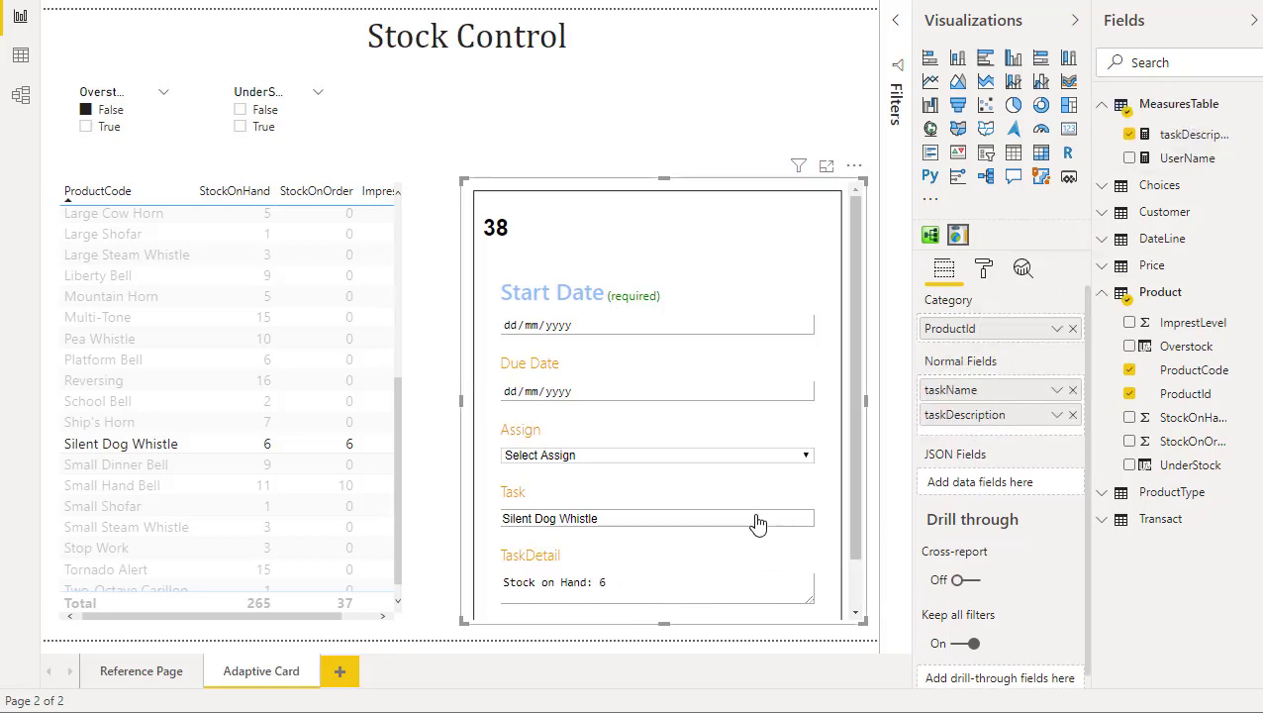
left_click_drag(664, 178, 666, 124)
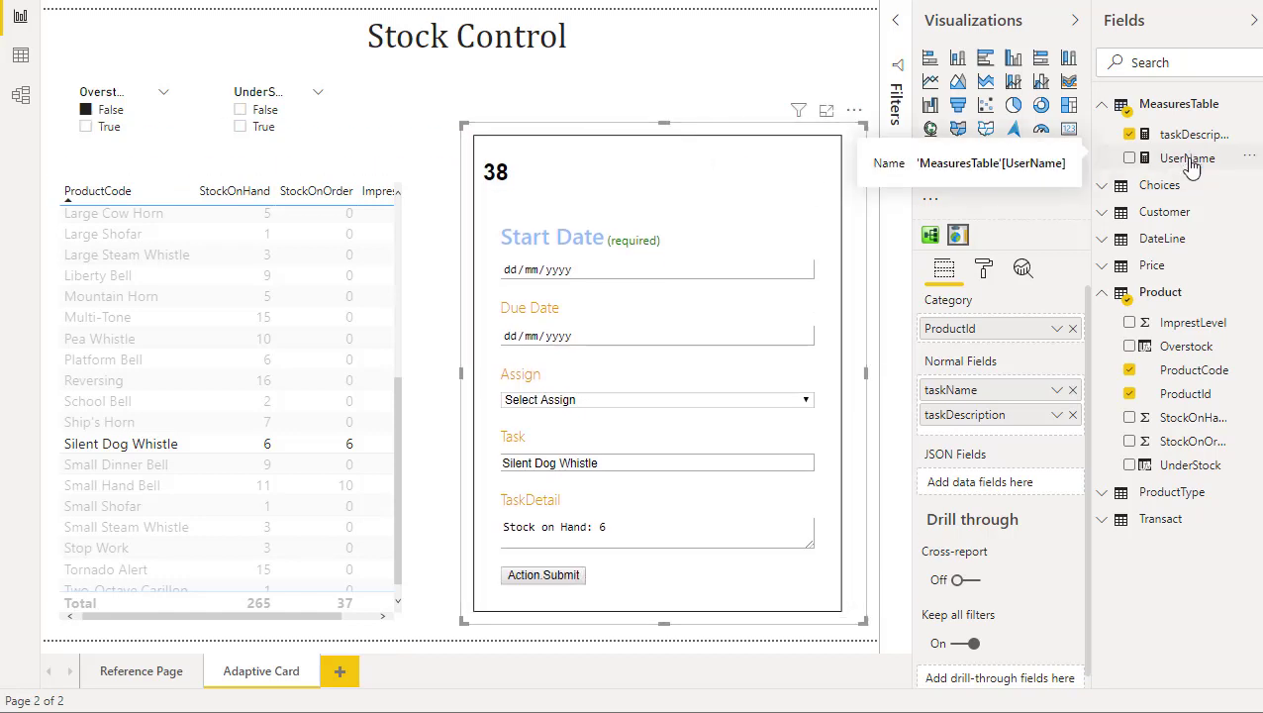
left_click_drag(1185, 174, 999, 432)
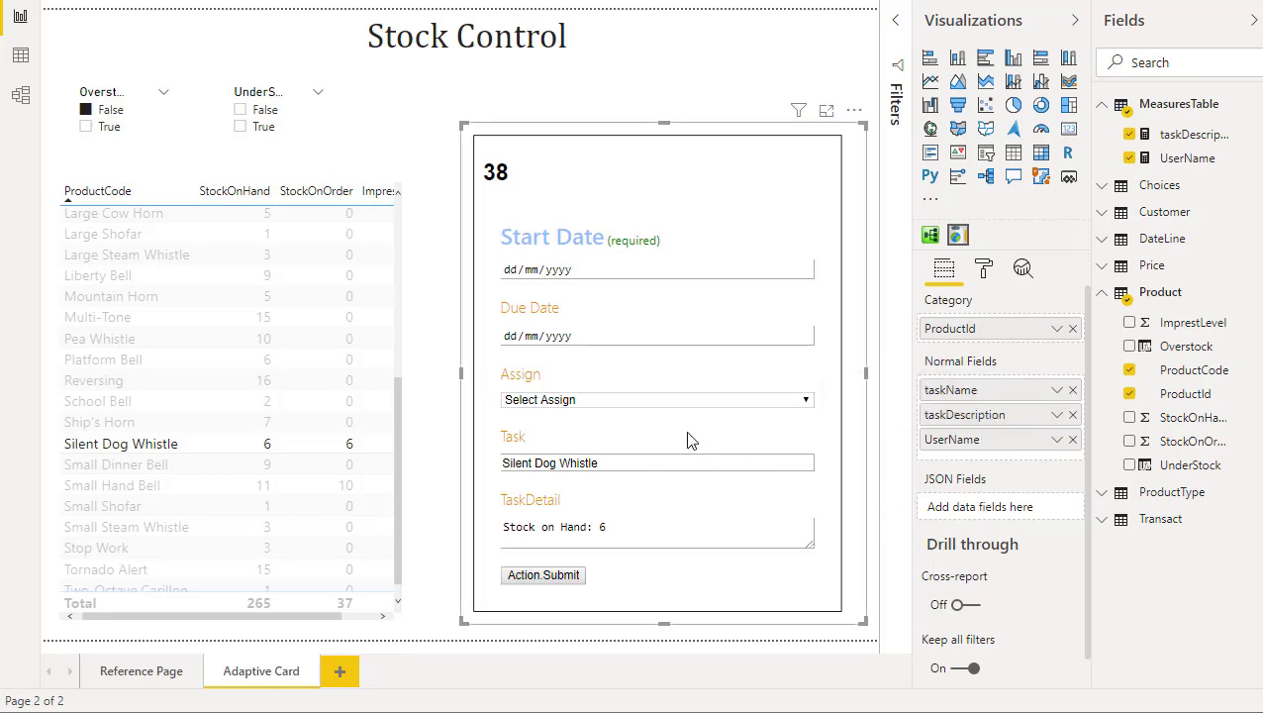
left_click(806, 403)
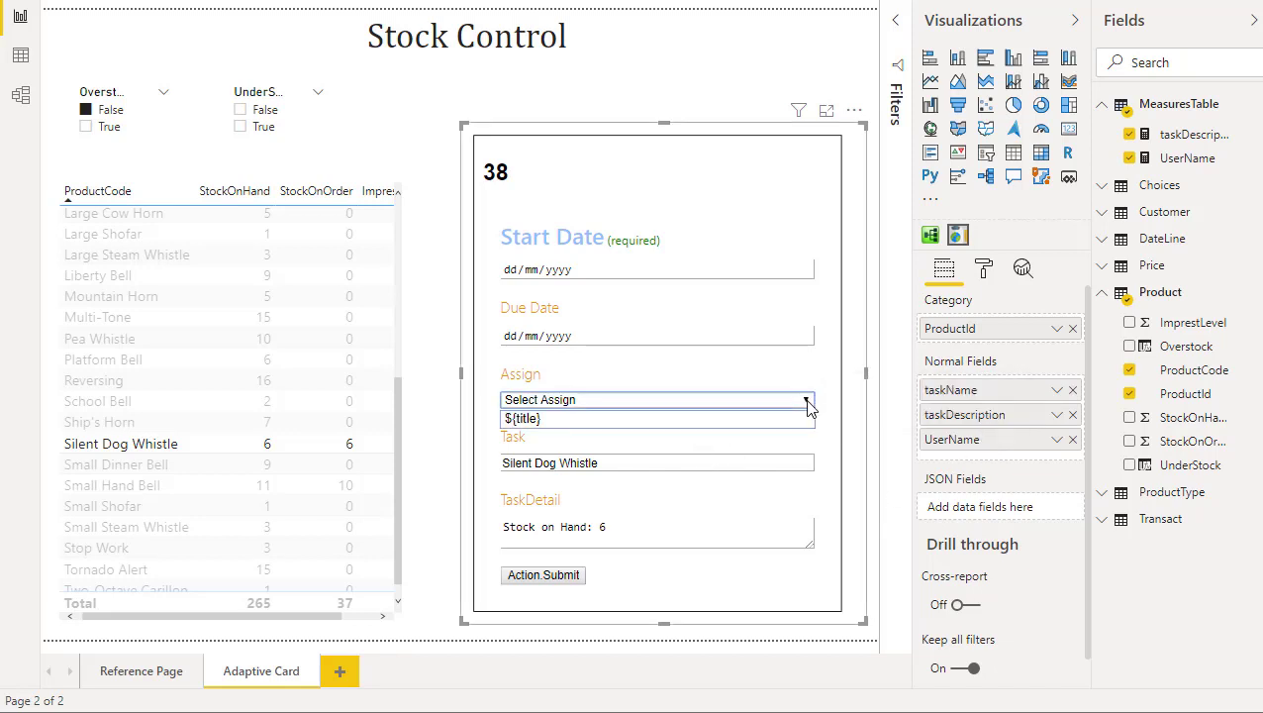
left_click(807, 400)
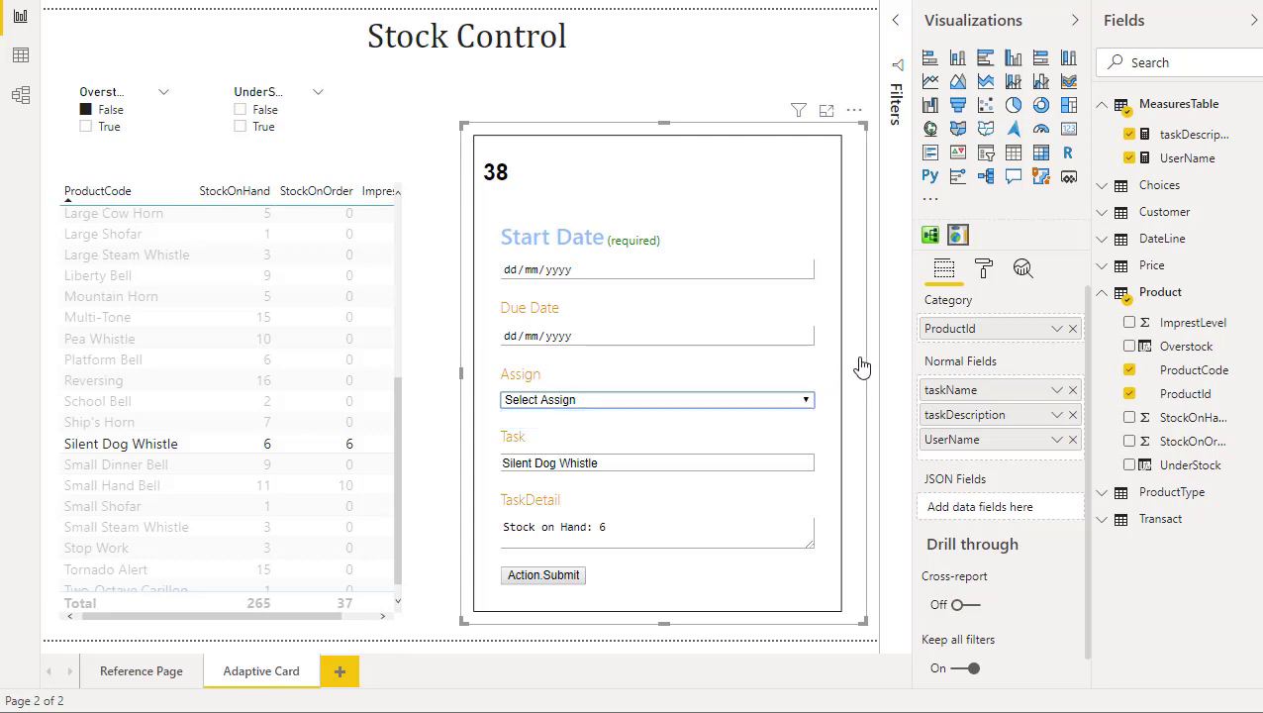
Feed Choices properties into JSON Fields, confirm Assign lists three people, and show Format options
left_click(1105, 187)
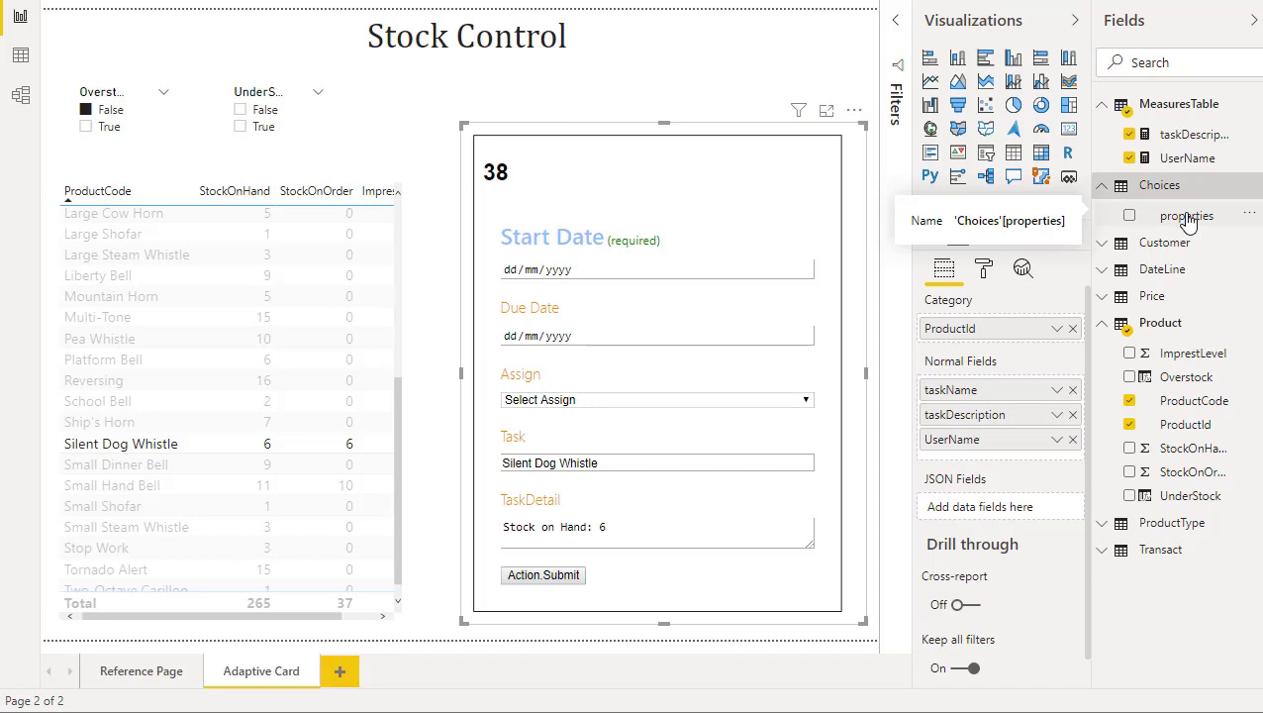
left_click_drag(1188, 220, 980, 516)
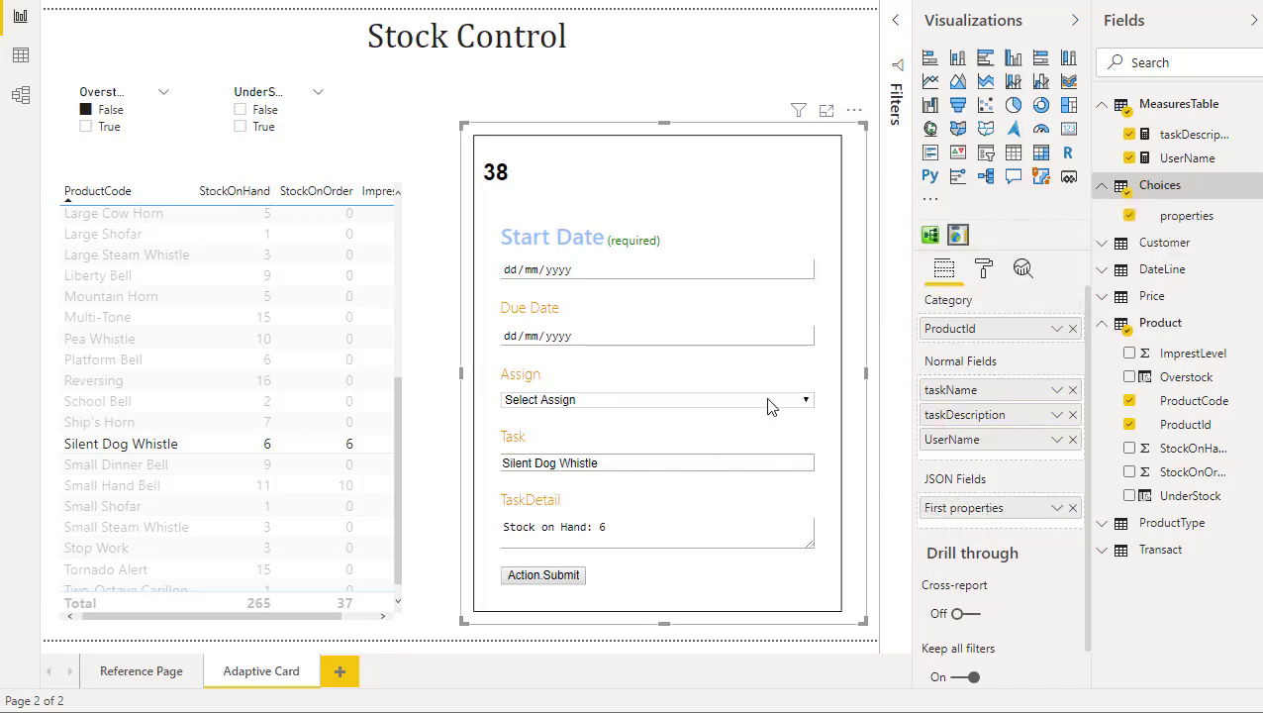
left_click(805, 402)
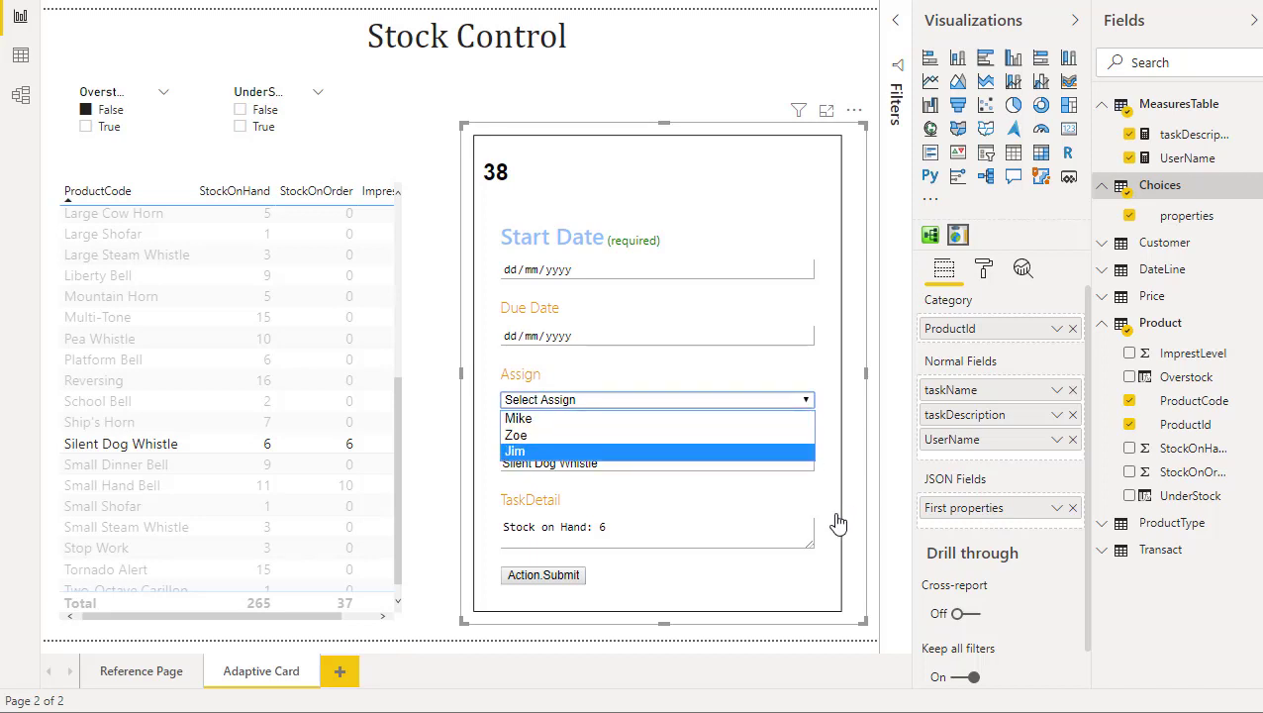
left_click(983, 273)
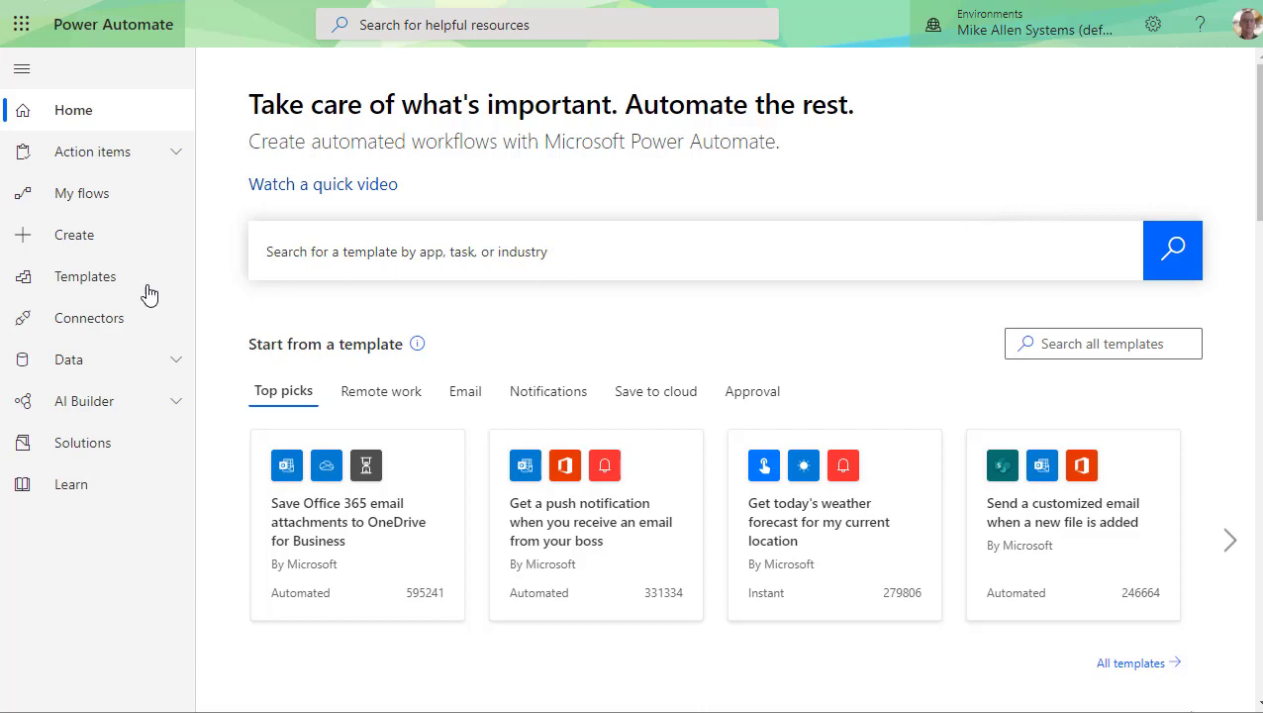
Choose Create in Power Automate's left navigation to start a new flow
left_click(59, 235)
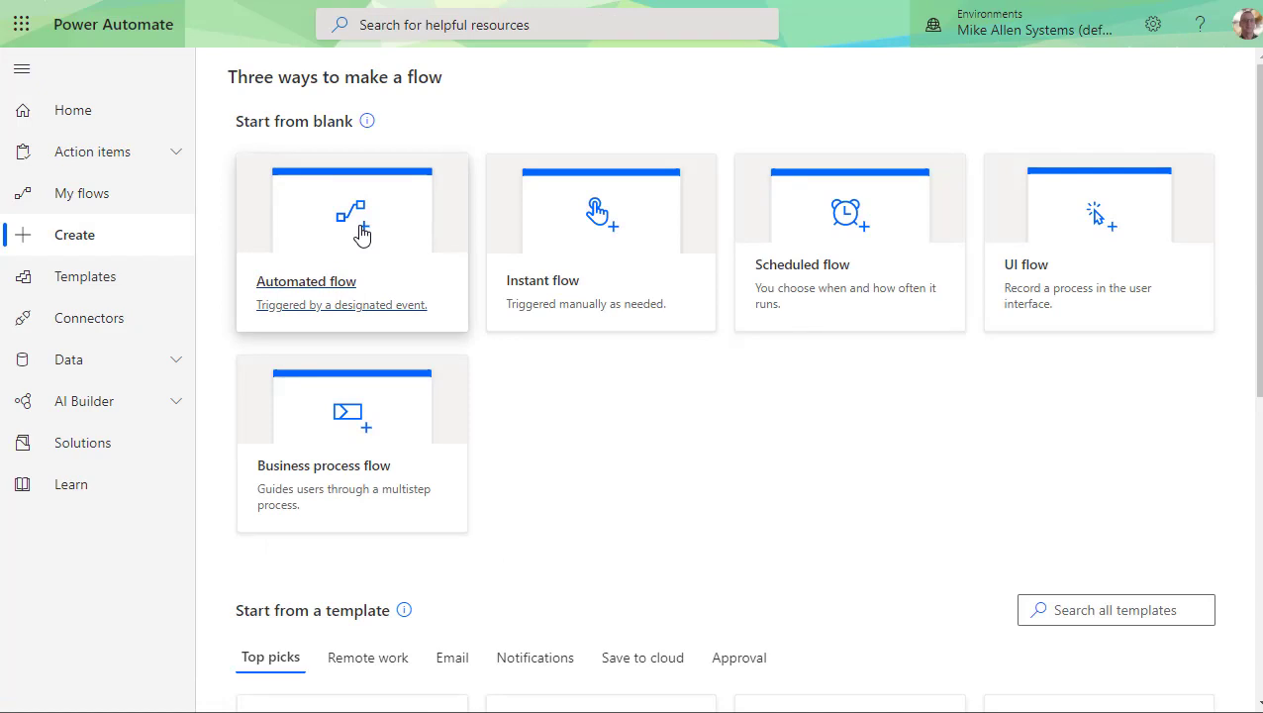
Create a blank automated flow named 'CardTestTwo' and skip choosing a trigger
left_click(362, 235)
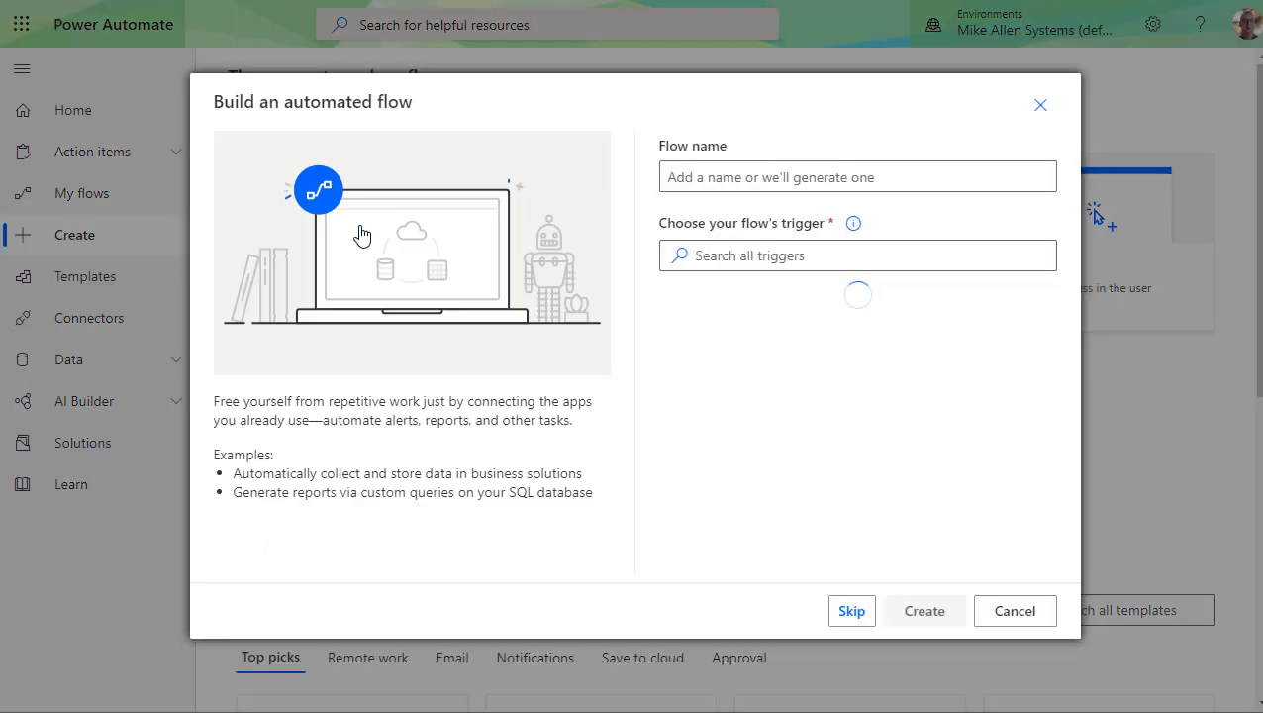
left_click(743, 179)
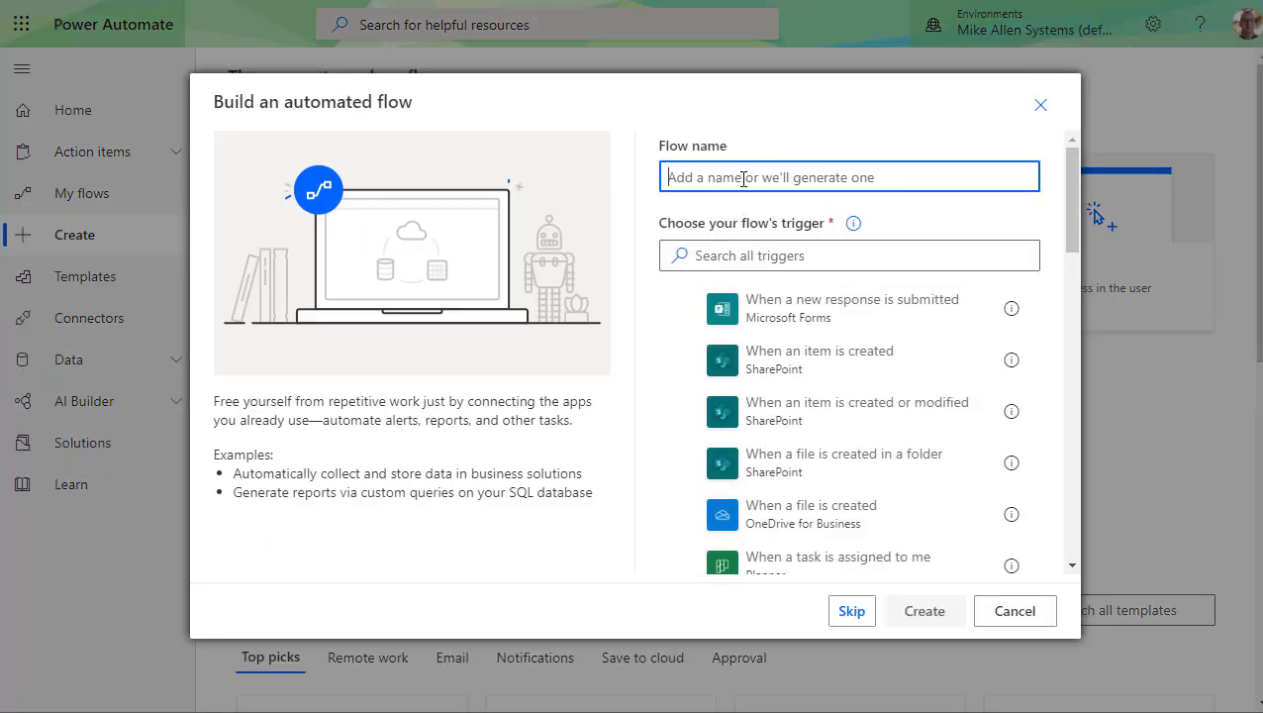
type("Card")
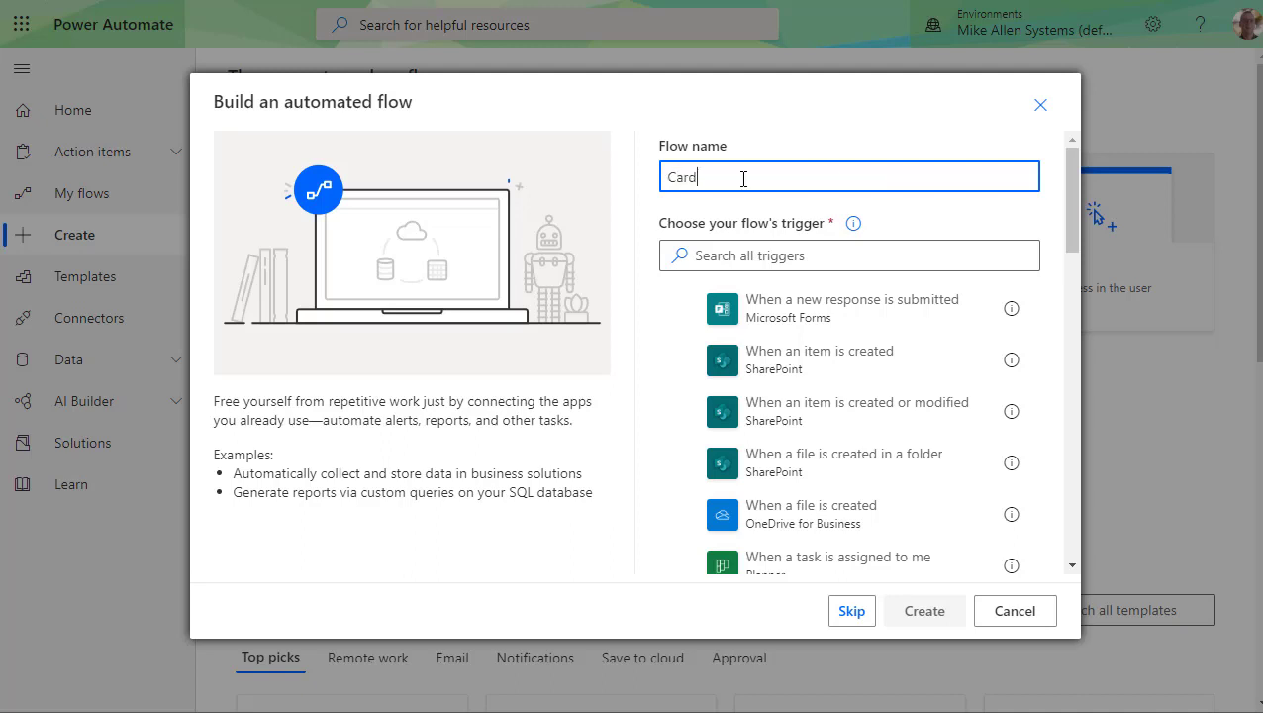
type("TestTwo")
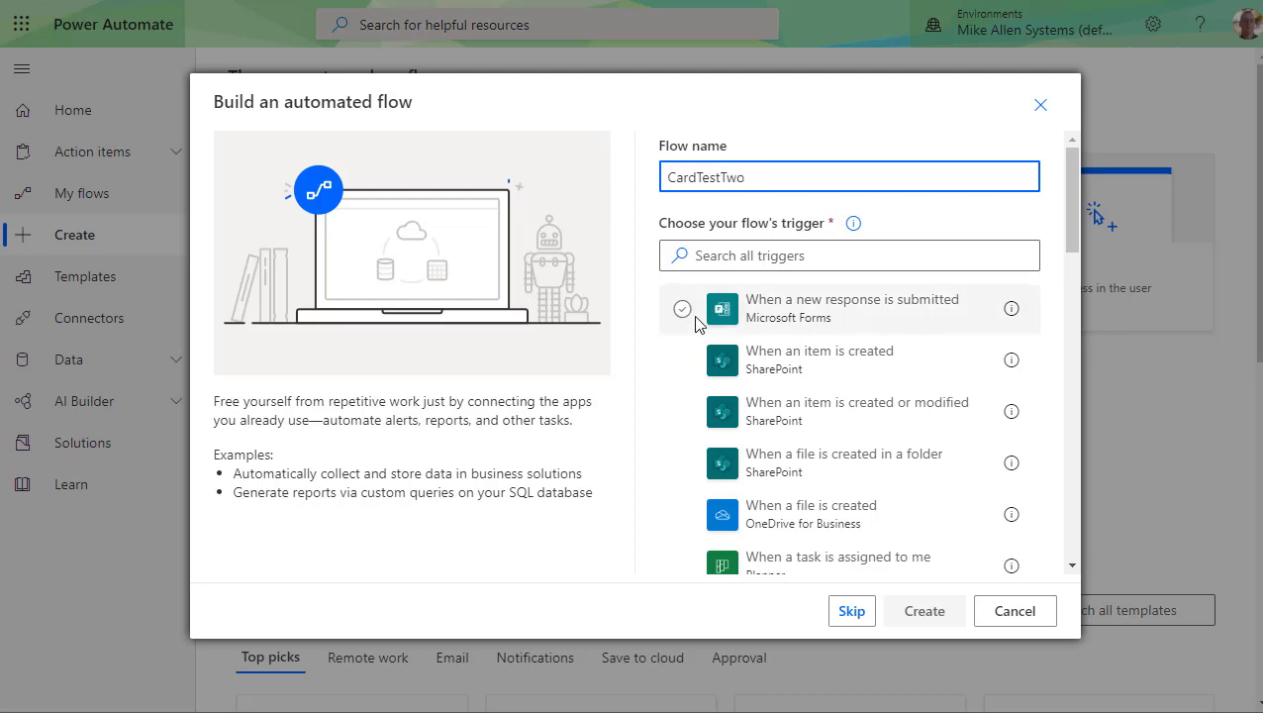
left_click(863, 614)
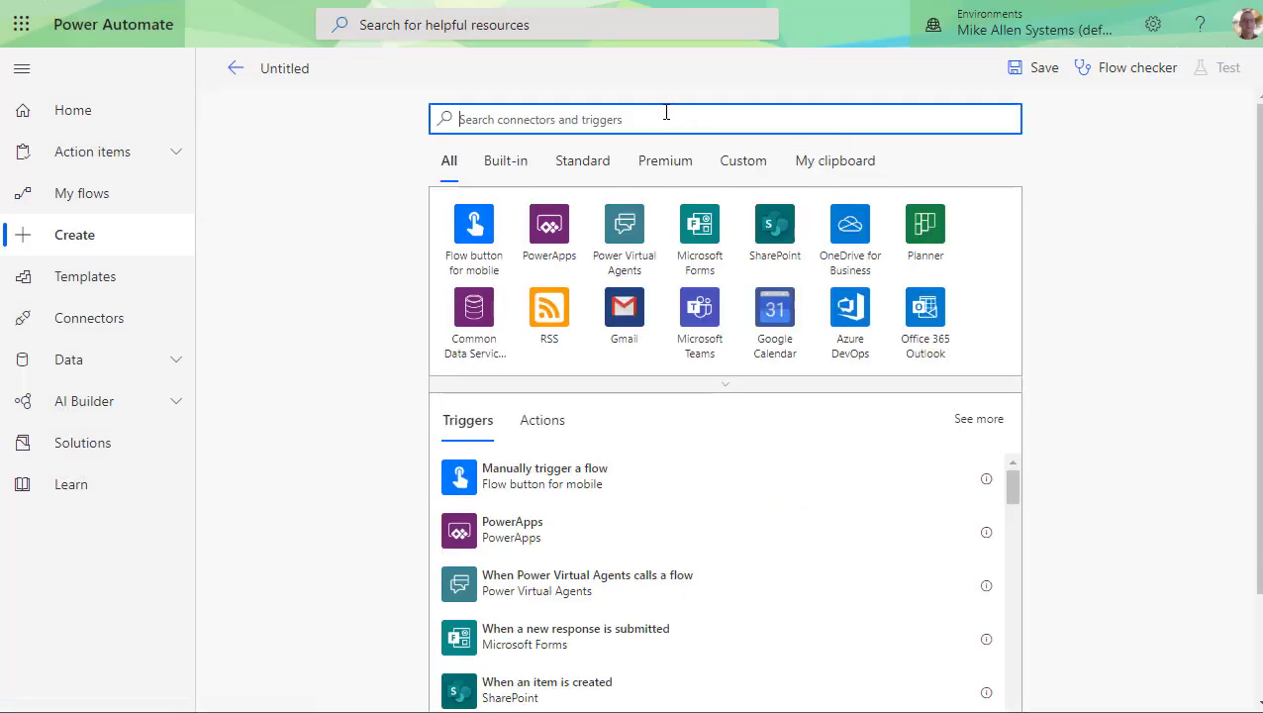
Start the flow with a 'When a HTTP request is received' trigger using an empty {} schema
type("http")
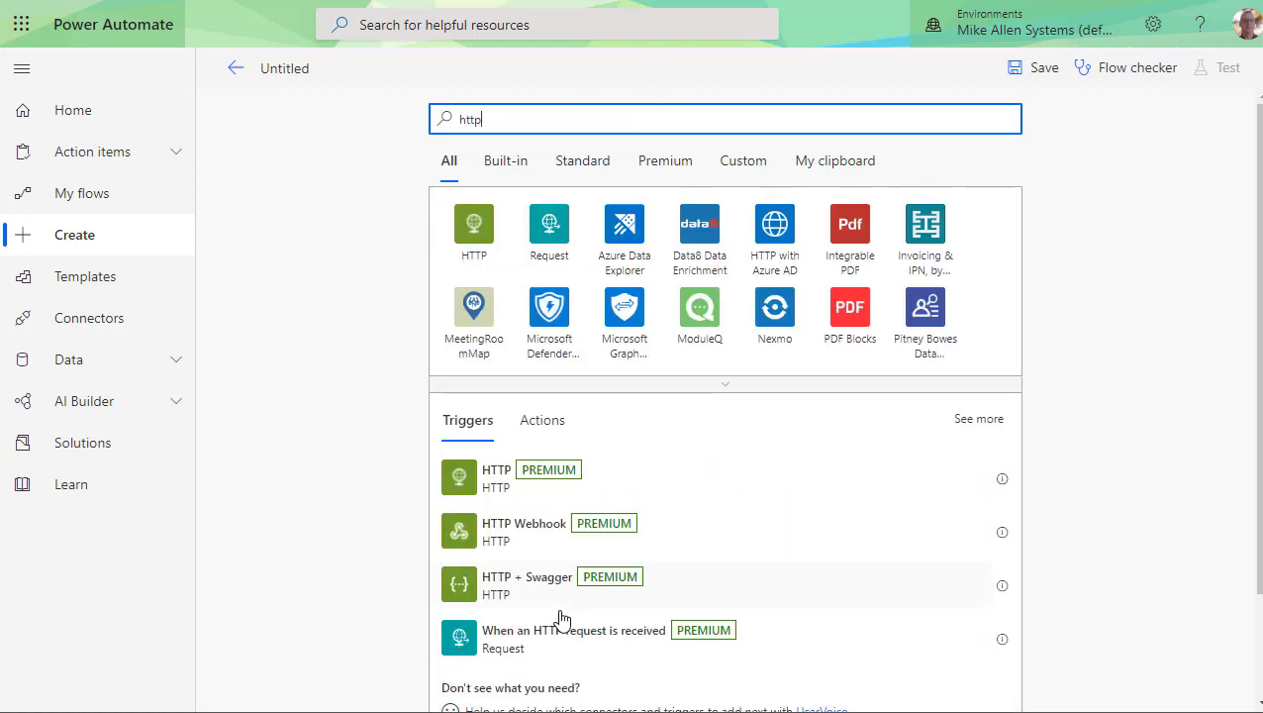
left_click(516, 651)
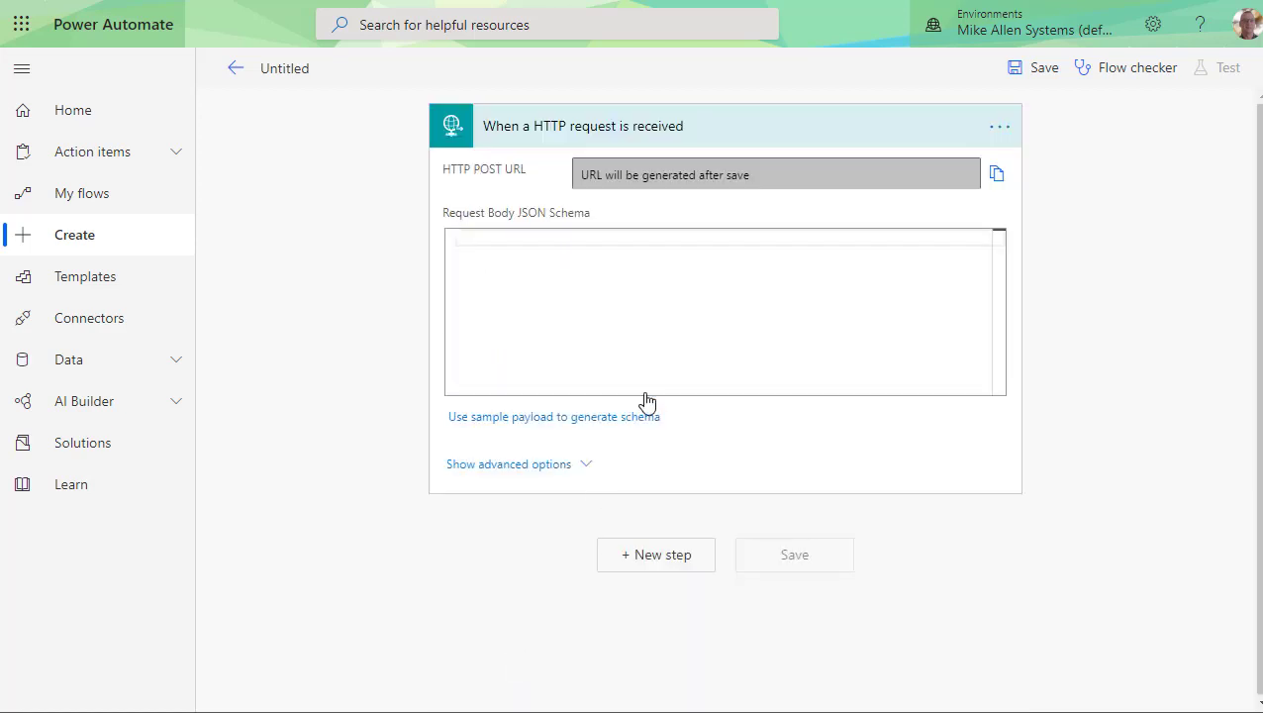
left_click(512, 244)
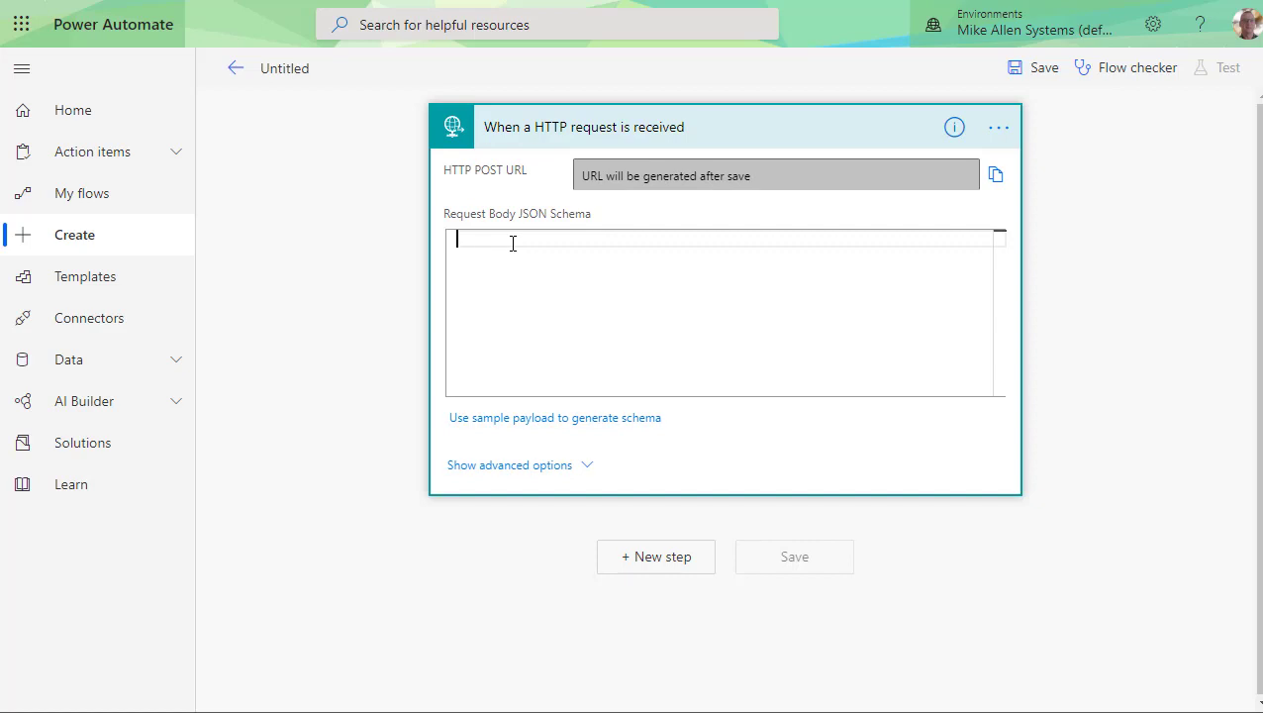
type("{}")
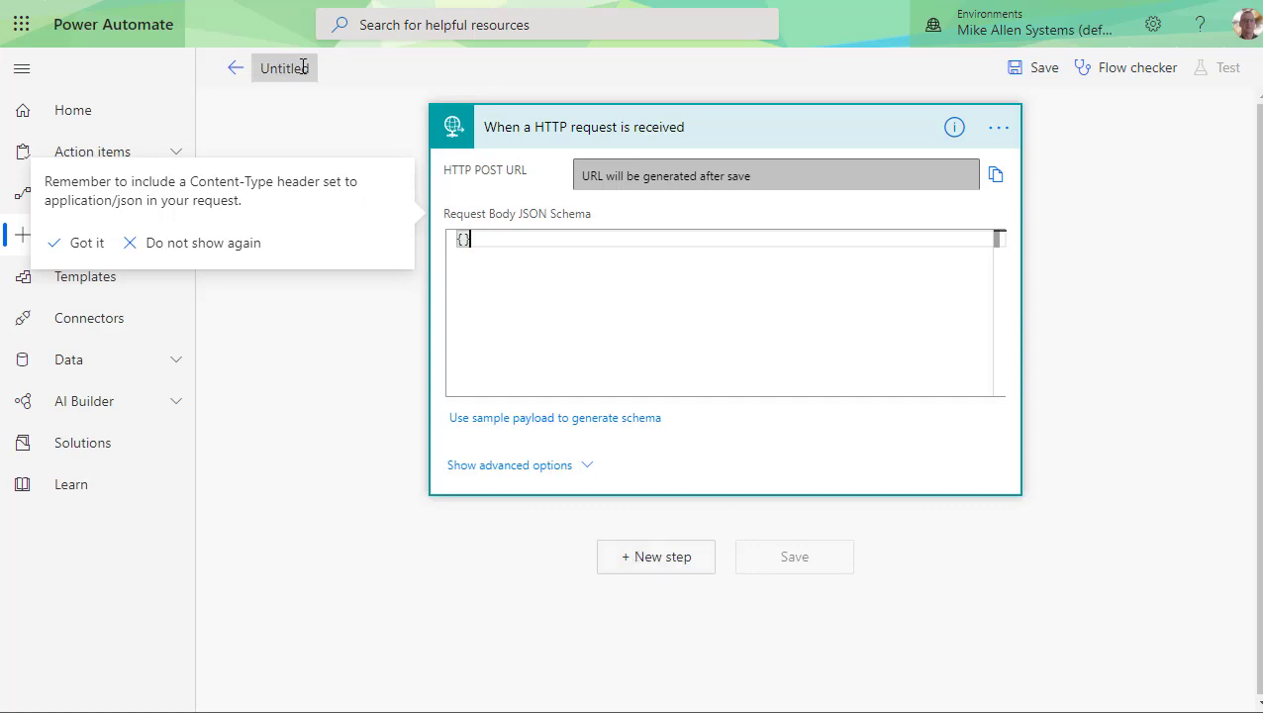
left_click(632, 561)
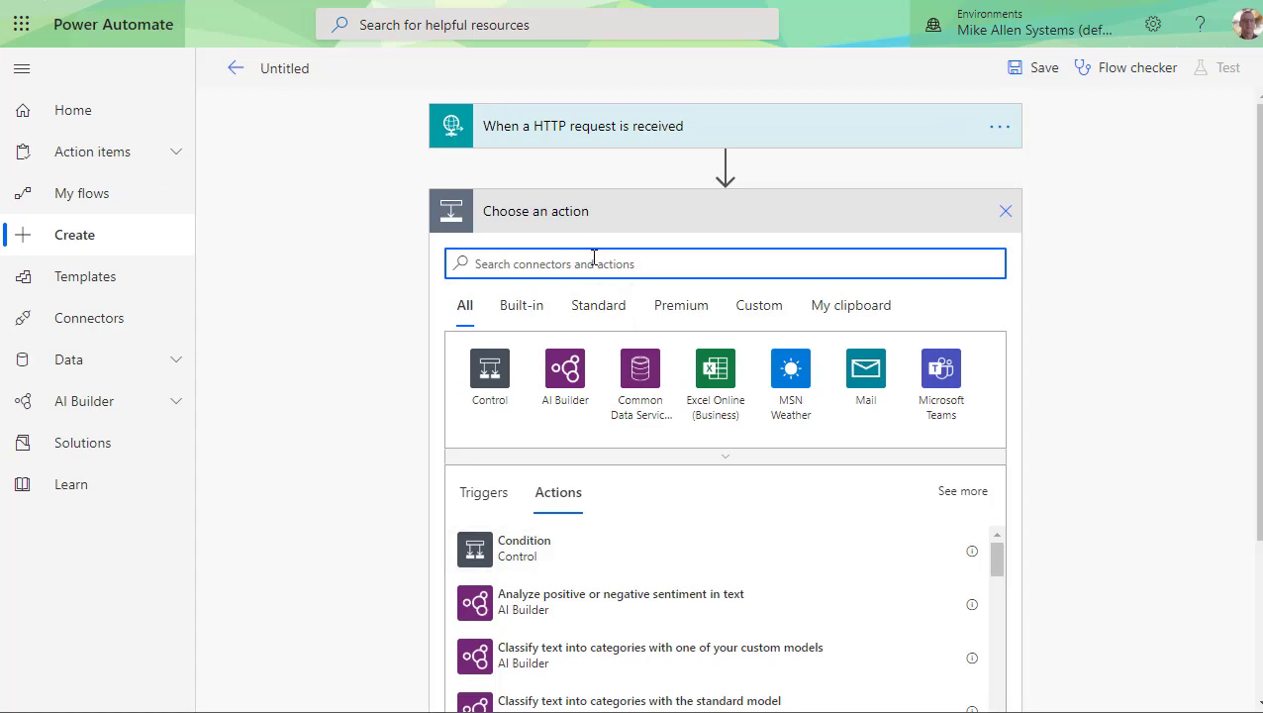
Add a Response action returning status code 200 with body 'Ok'
type("respon")
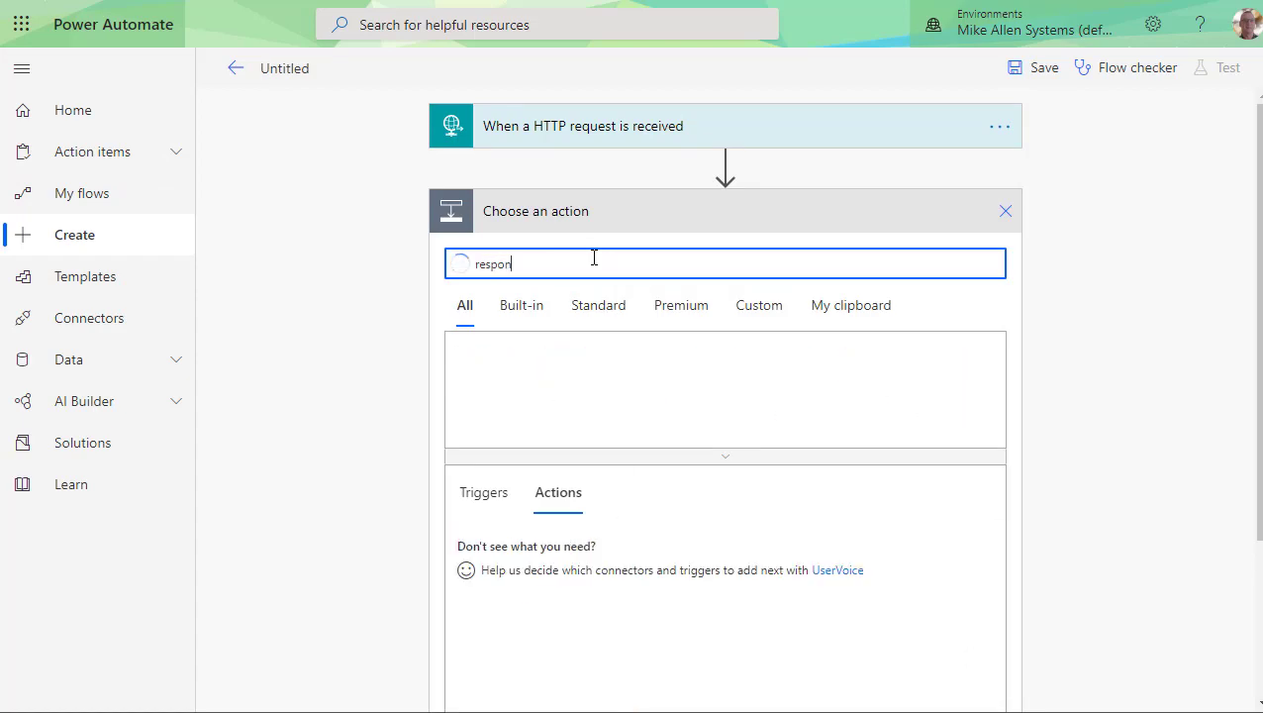
type("se")
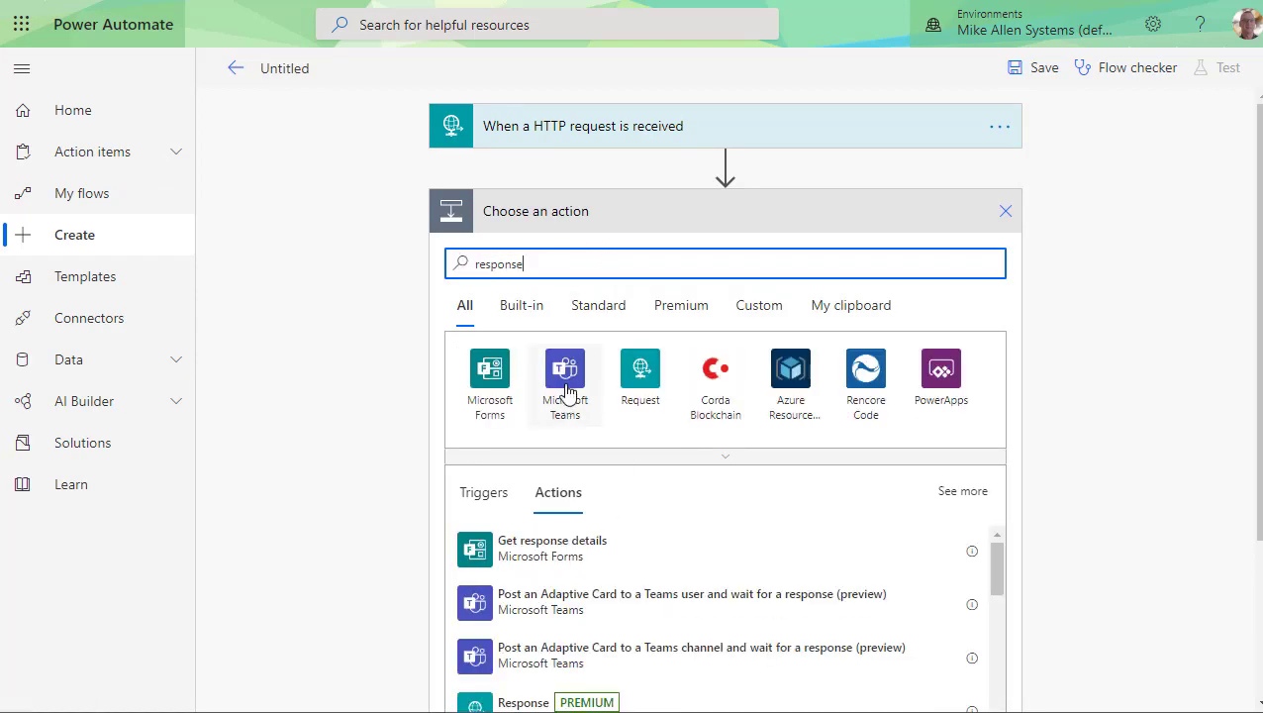
scroll(626, 539, "down", 2)
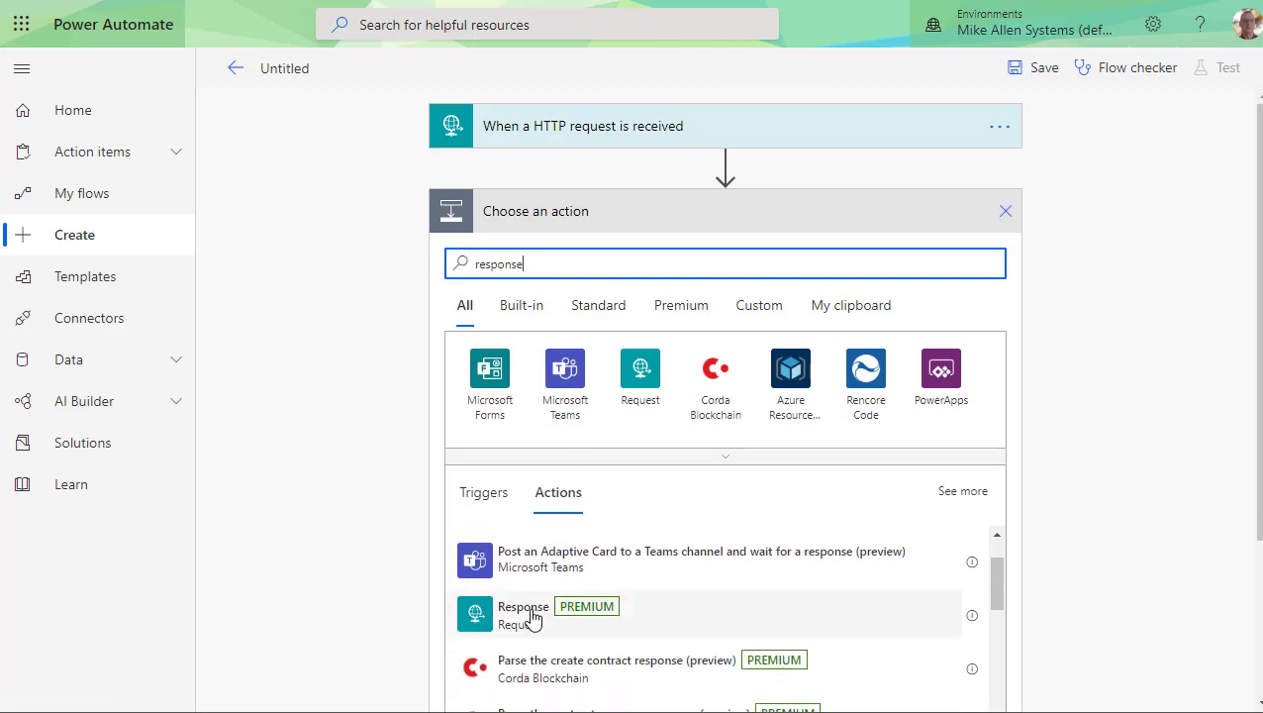
left_click(532, 617)
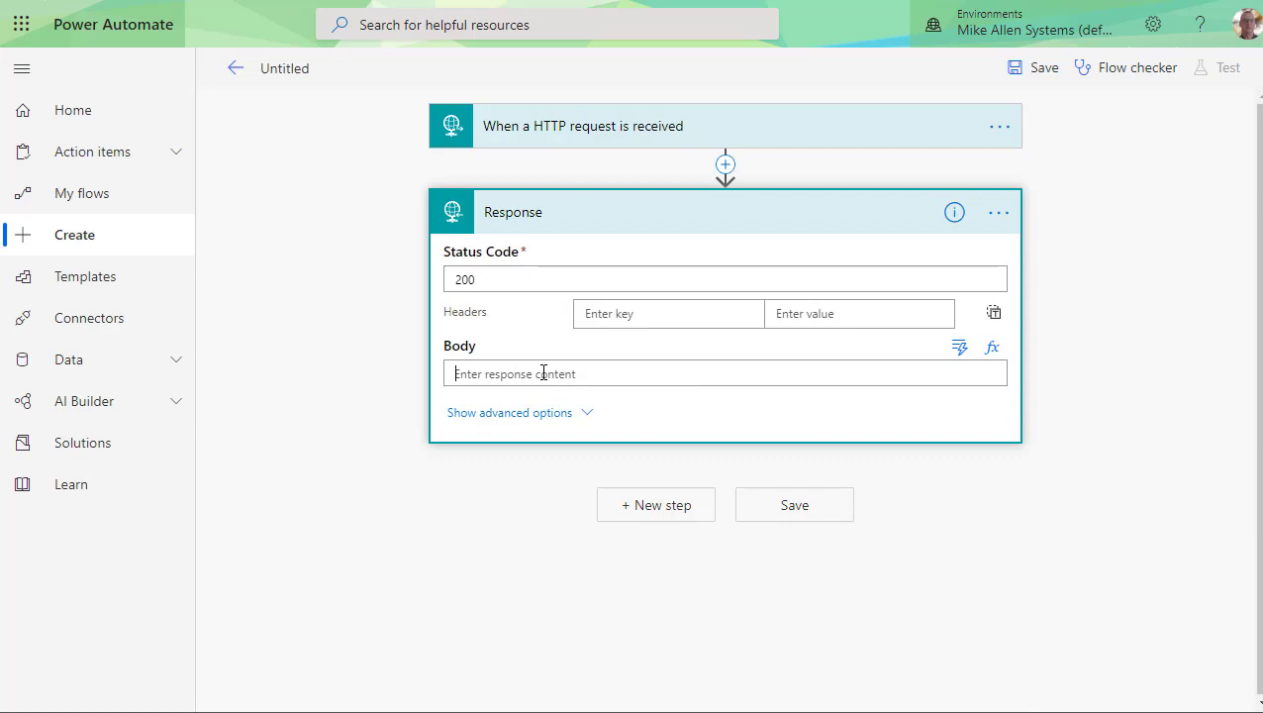
type("'OK")
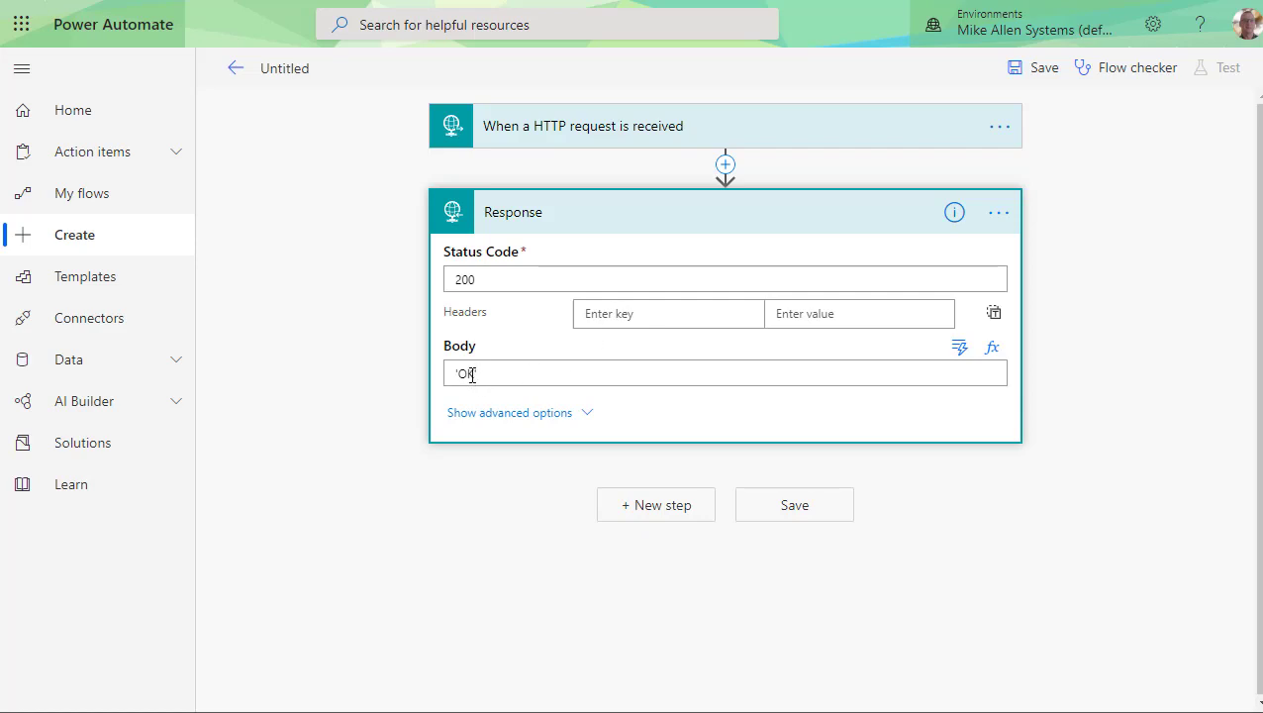
left_click_drag(472, 374, 482, 371)
type("k'")
Rename the flow to 'CardDemoTwo' and save it
left_click(305, 67)
type("CardDemoTwoi")
key("BackSpace")
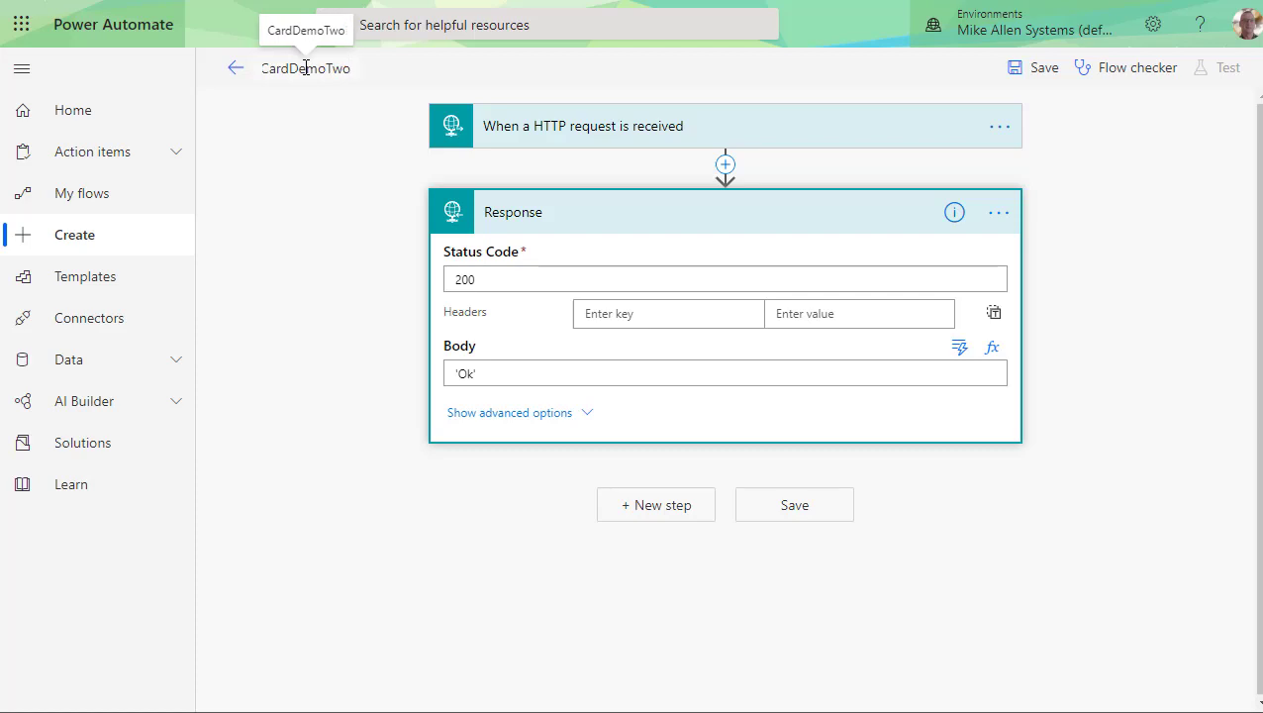
left_click(797, 506)
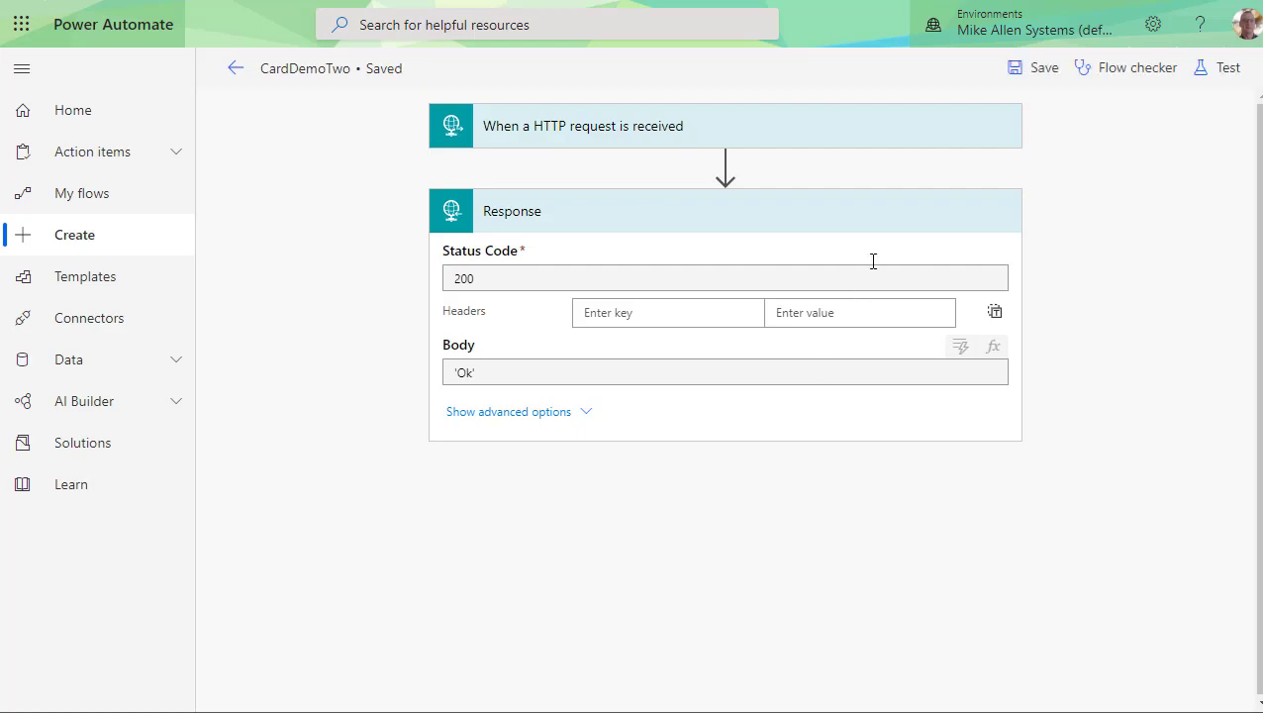
Copy the trigger's HTTP POST URL and return to Power BI Desktop
left_click(853, 135)
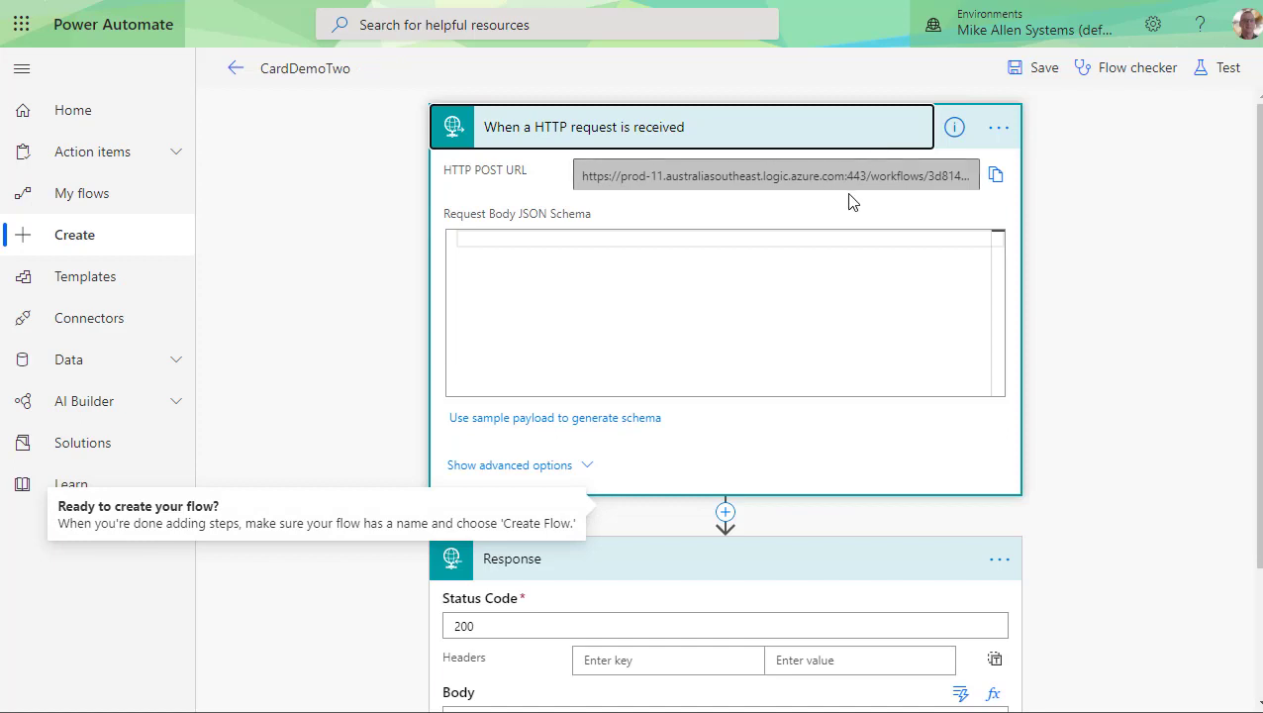
left_click(996, 176)
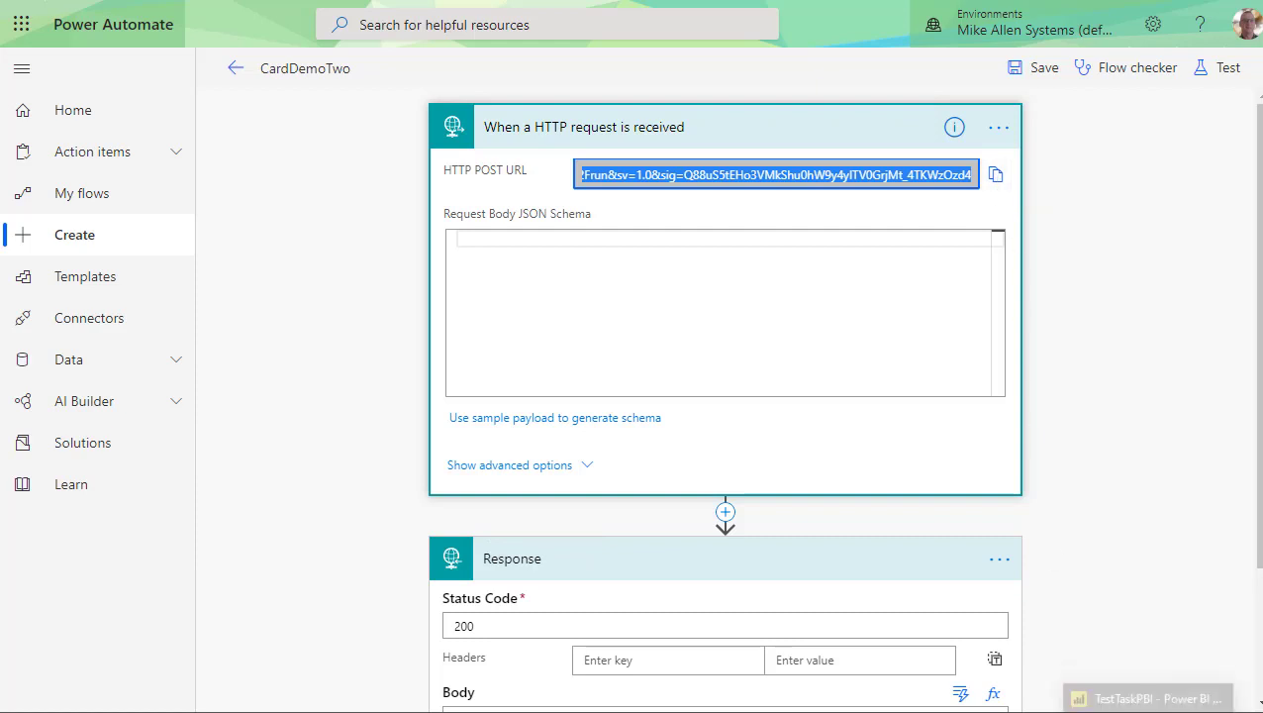
left_click(1149, 683)
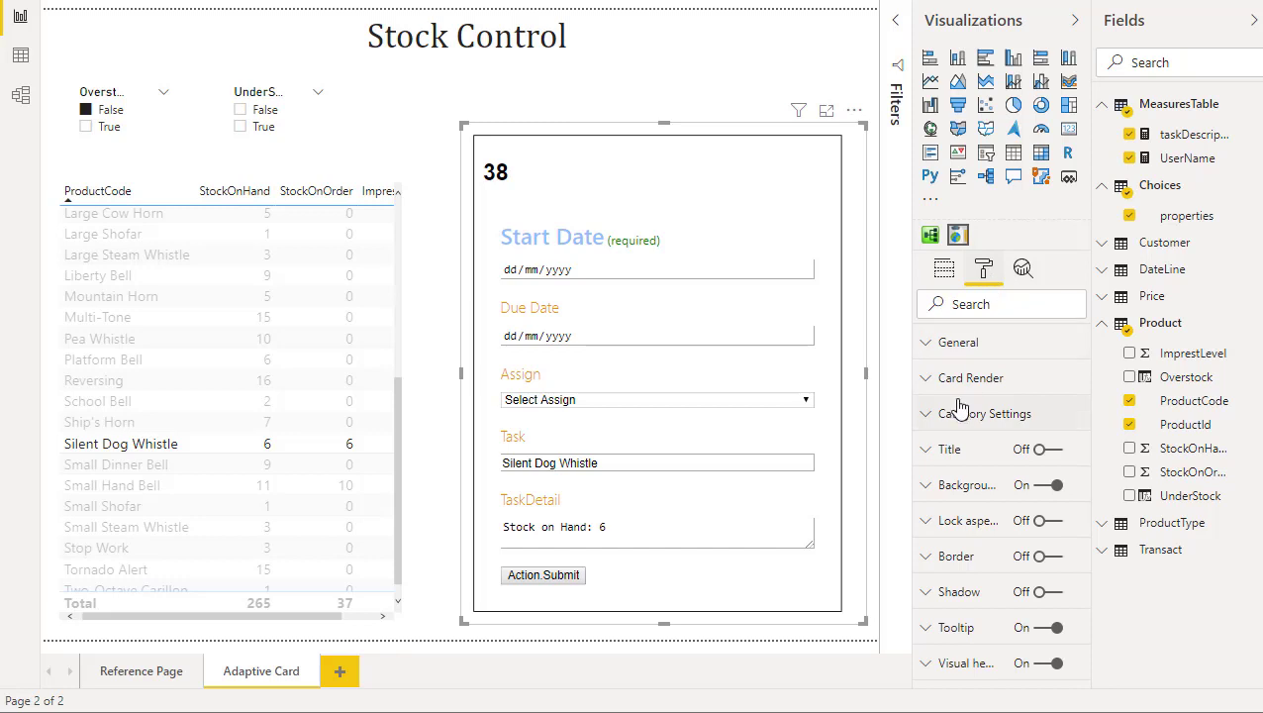
Replace the card's Target Url with the flow's HTTP POST URL
left_click(936, 381)
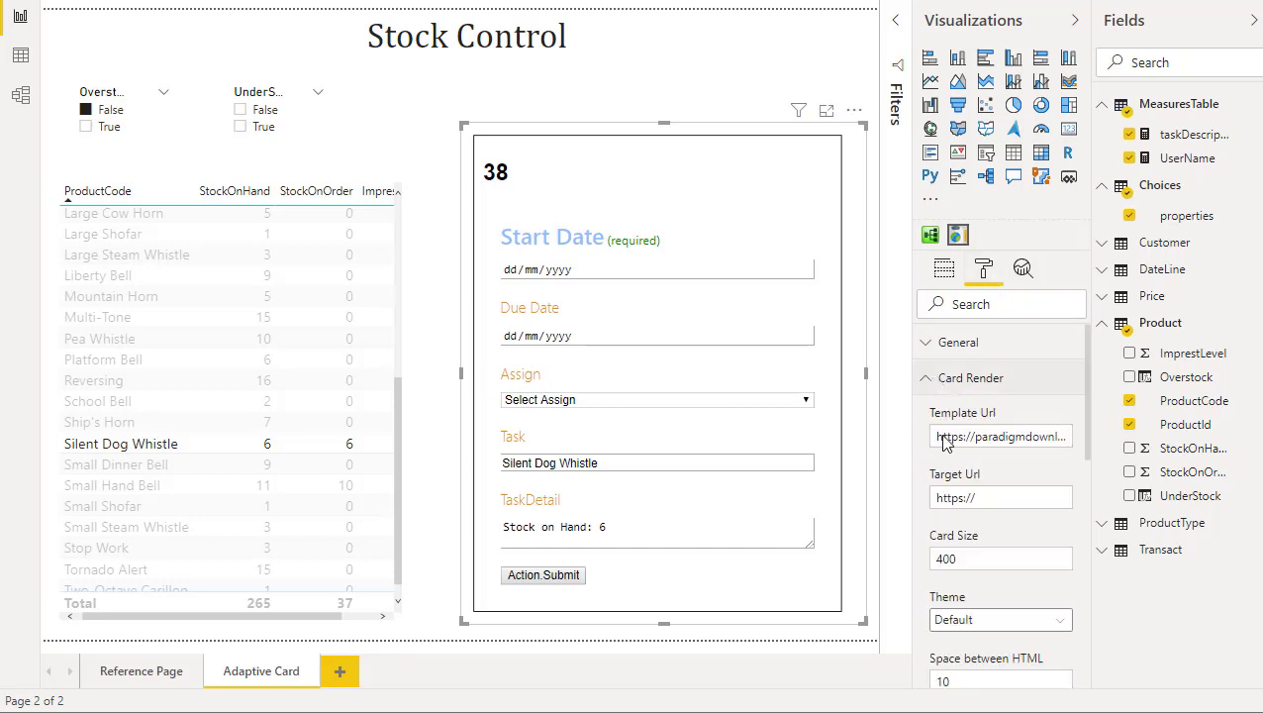
left_click(985, 498)
left_click_drag(985, 498, 935, 507)
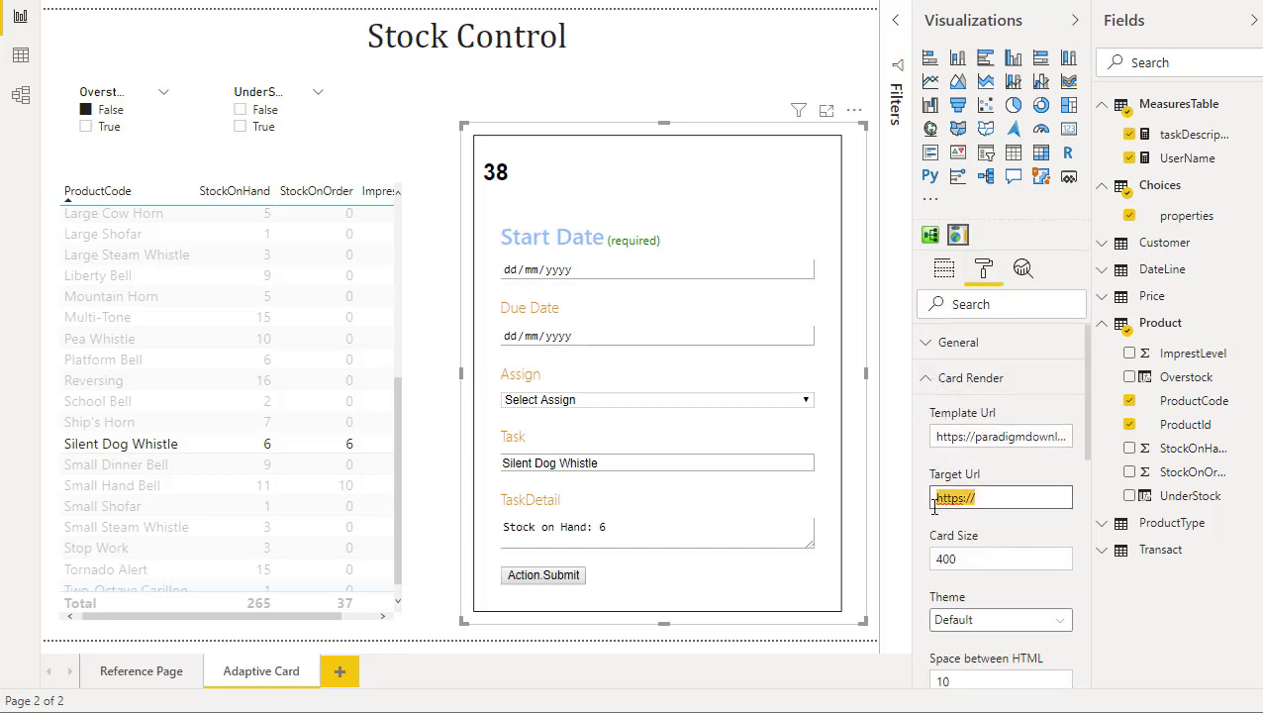
key("ctrl+v")
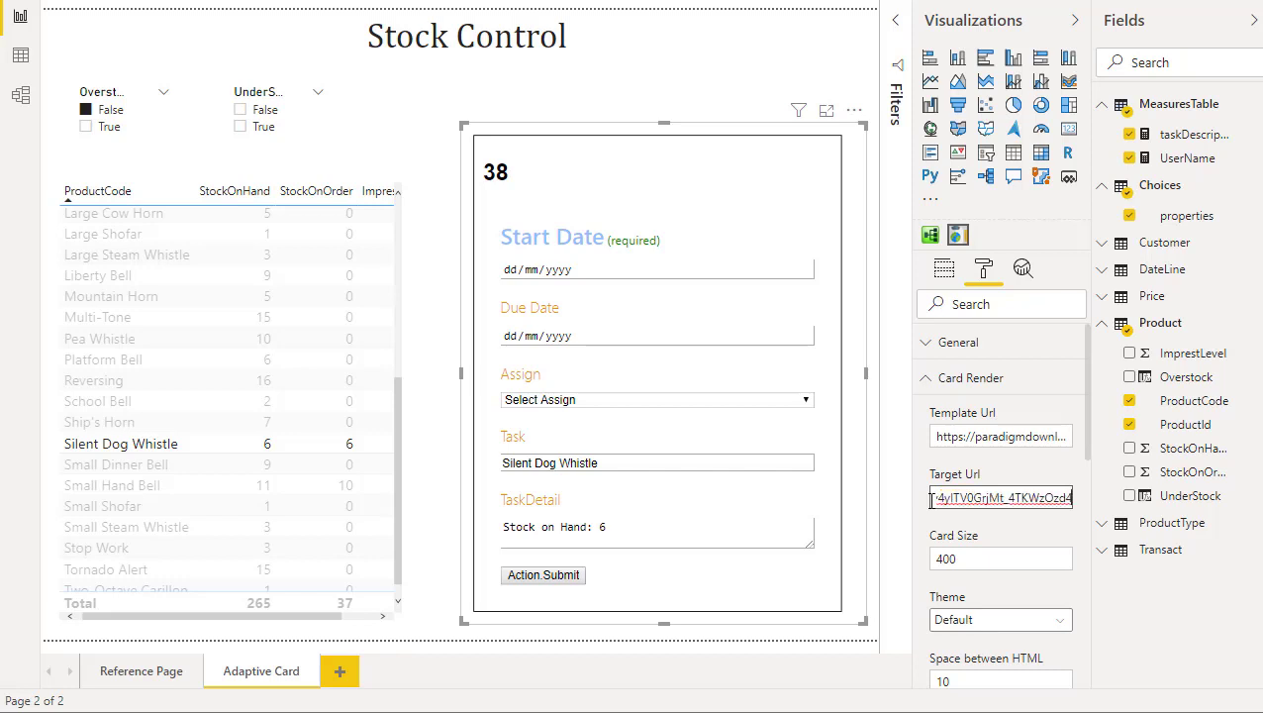
left_click(960, 555)
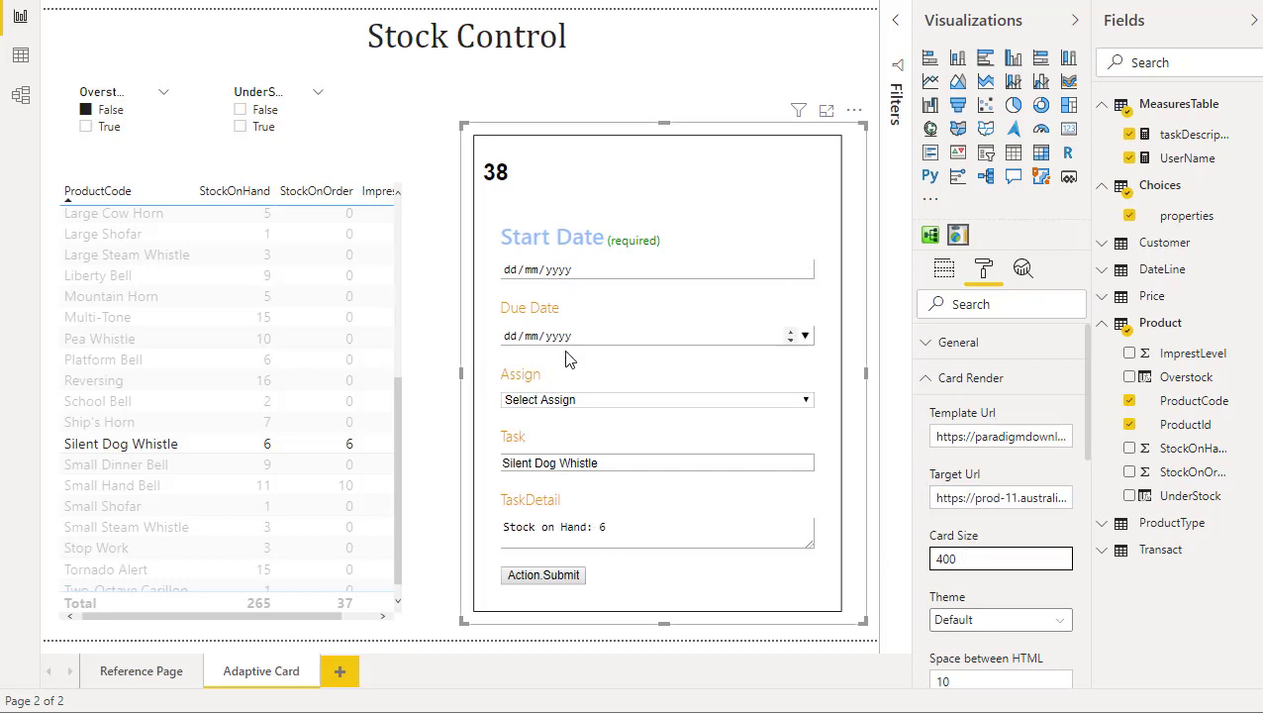
Pick the Ship's Horn row and set Start Date 29/09/2020 and Due Date 01/10/2020
left_click(92, 423)
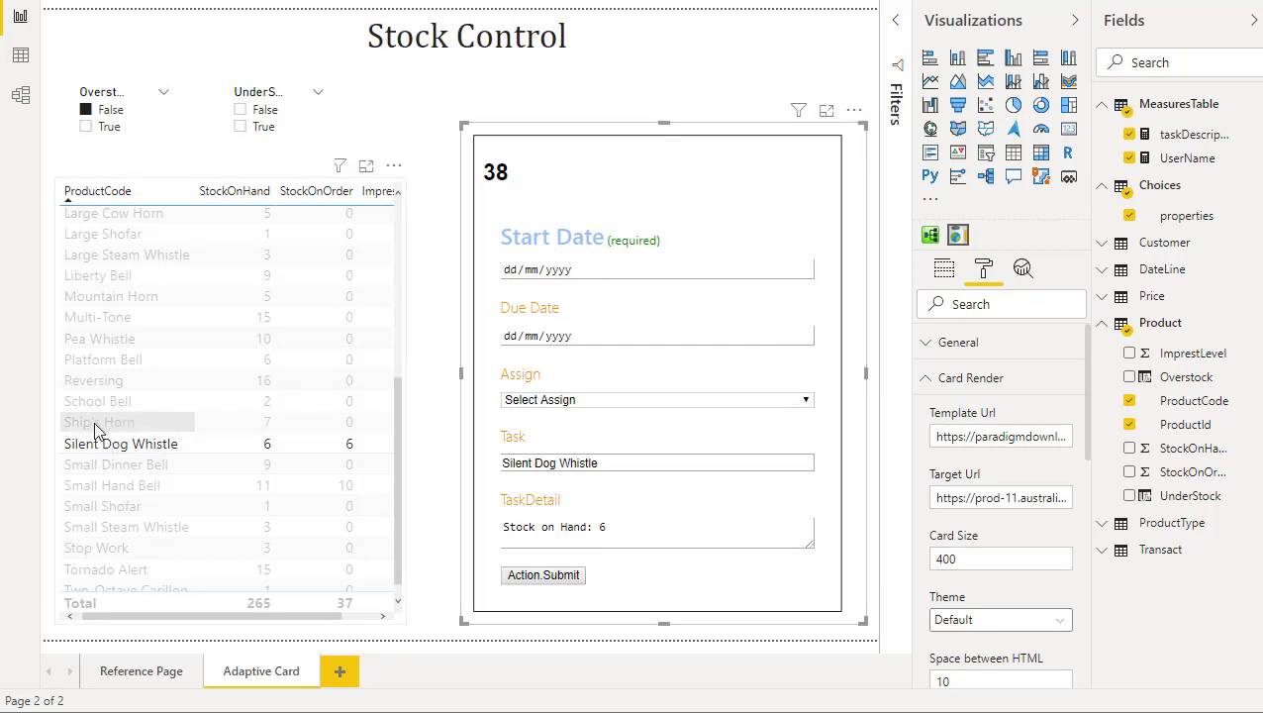
left_click(806, 269)
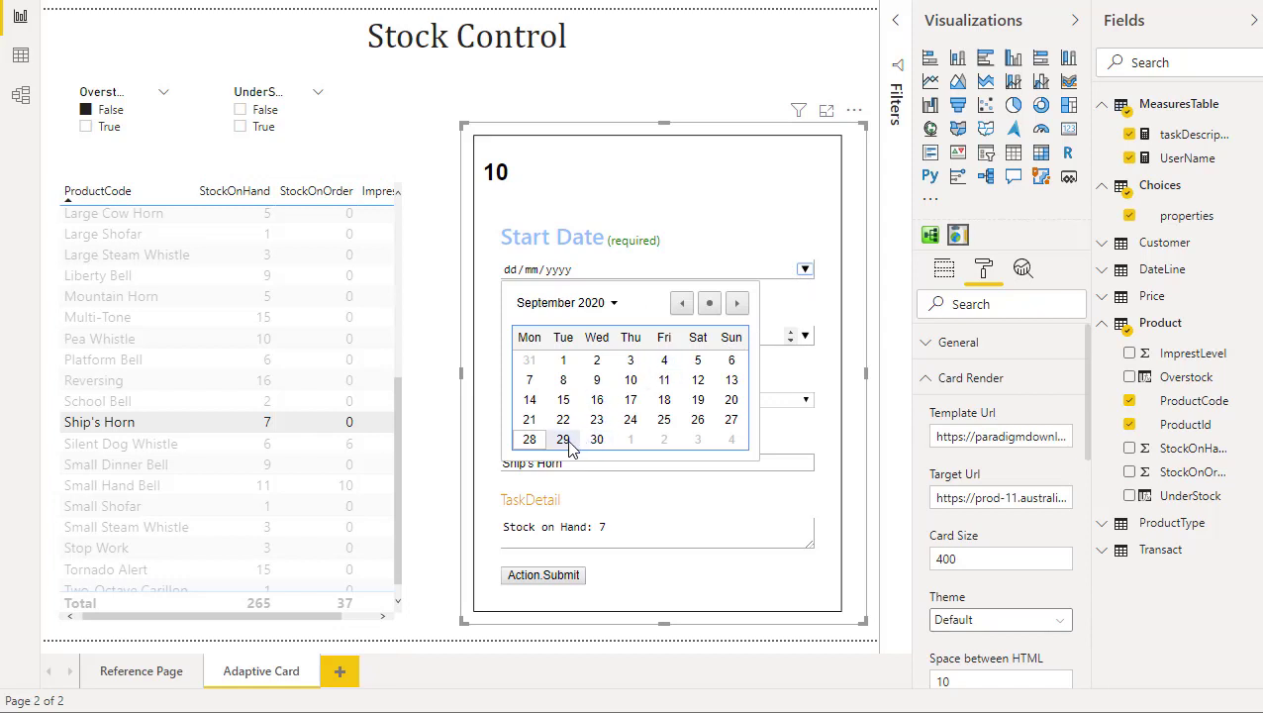
left_click(597, 439)
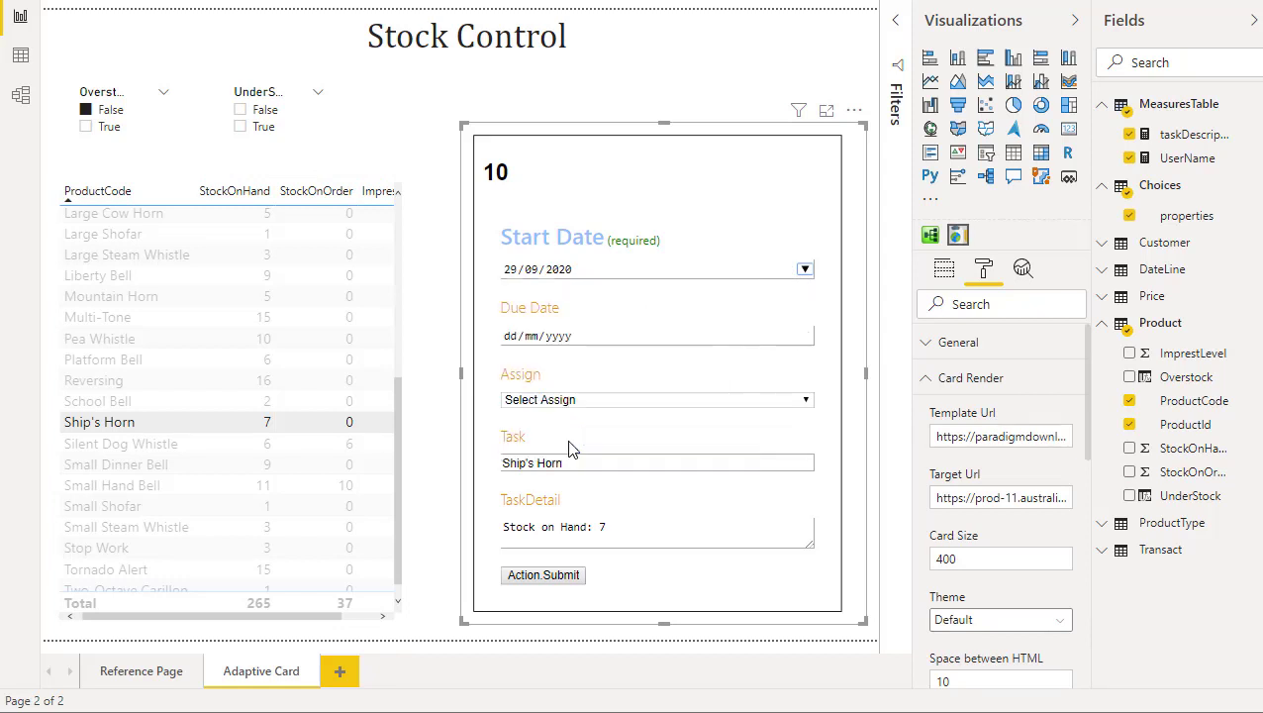
left_click(804, 337)
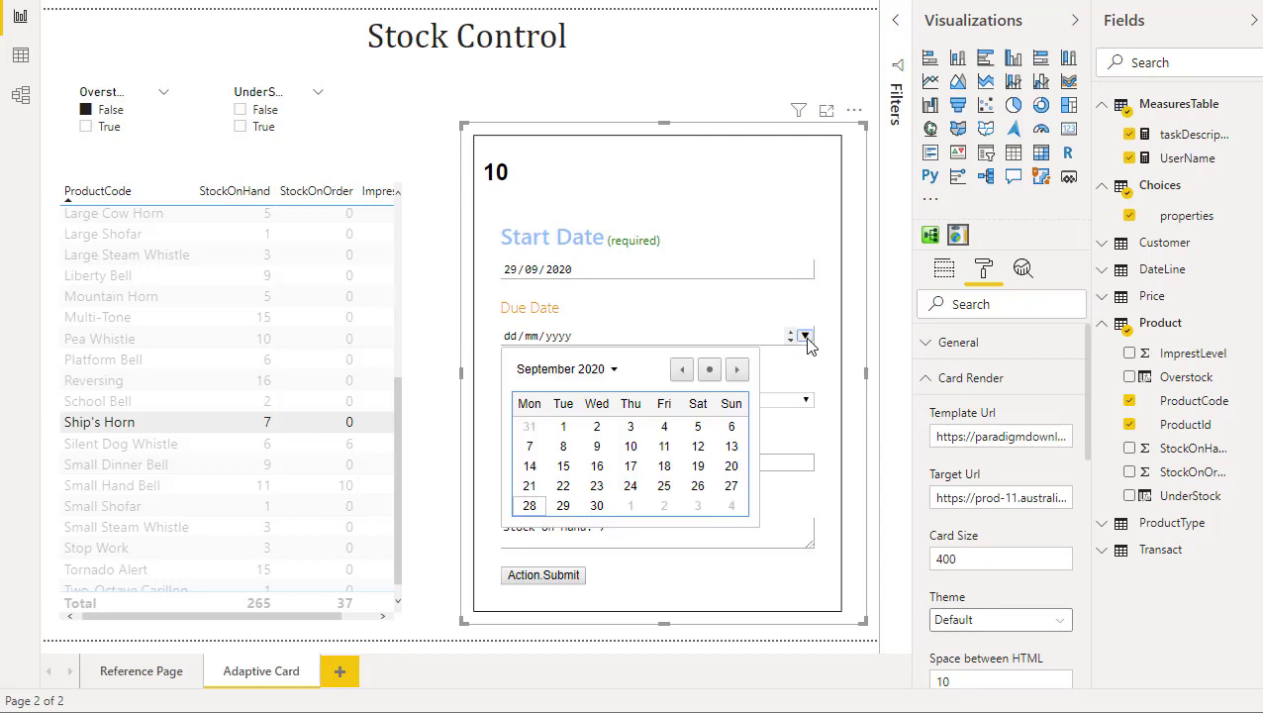
left_click(630, 505)
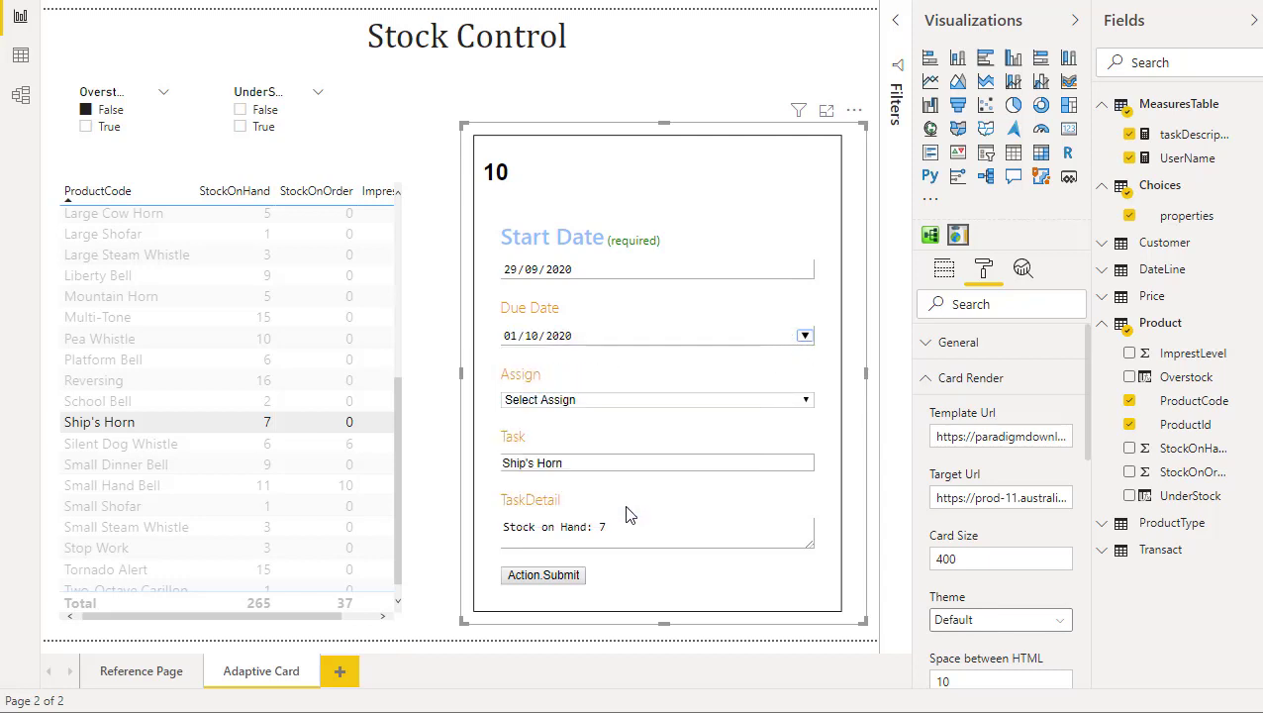
Edit the task text, set TaskDetail to 'Too Many', and submit the form
left_click(587, 462)
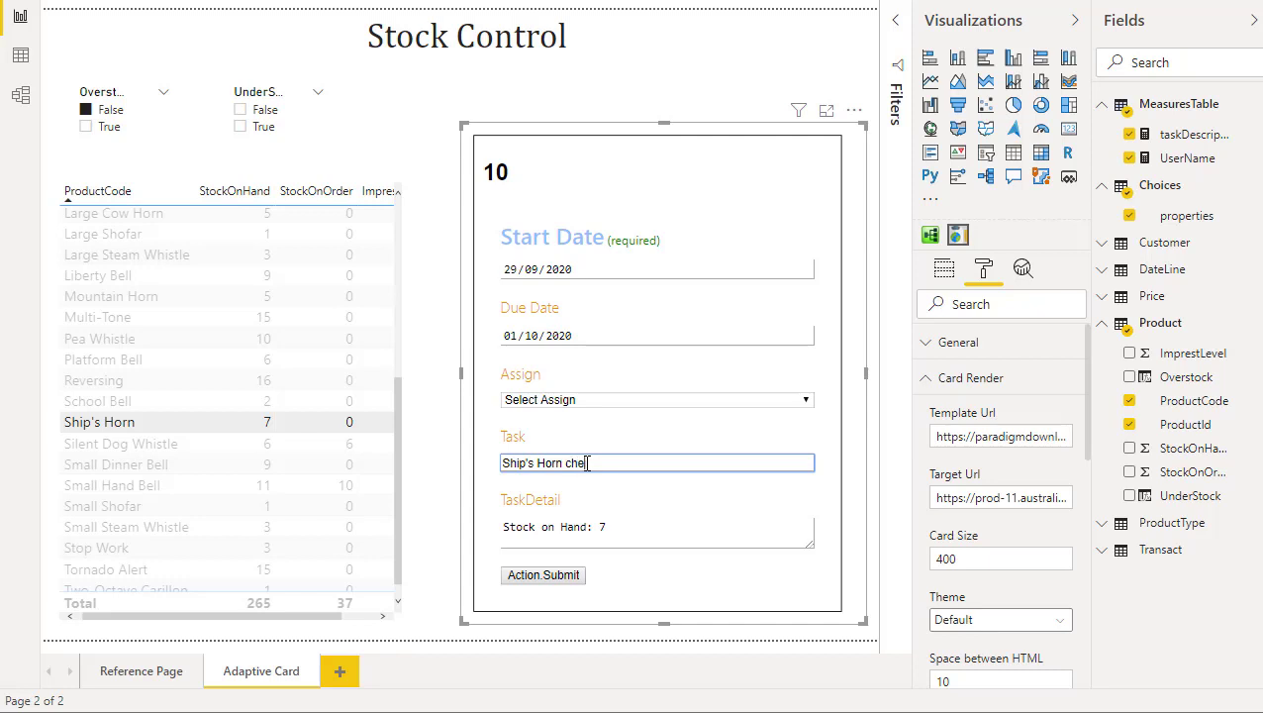
left_click(616, 522)
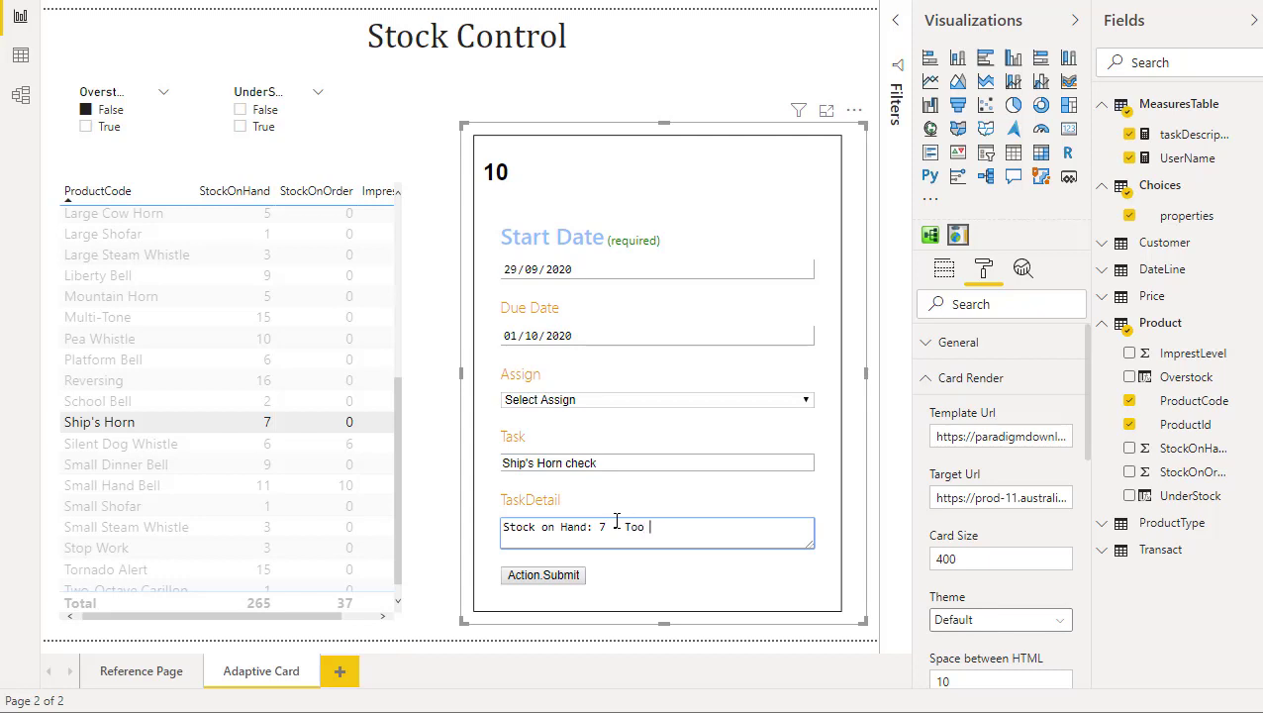
type("Too Many")
left_click(550, 579)
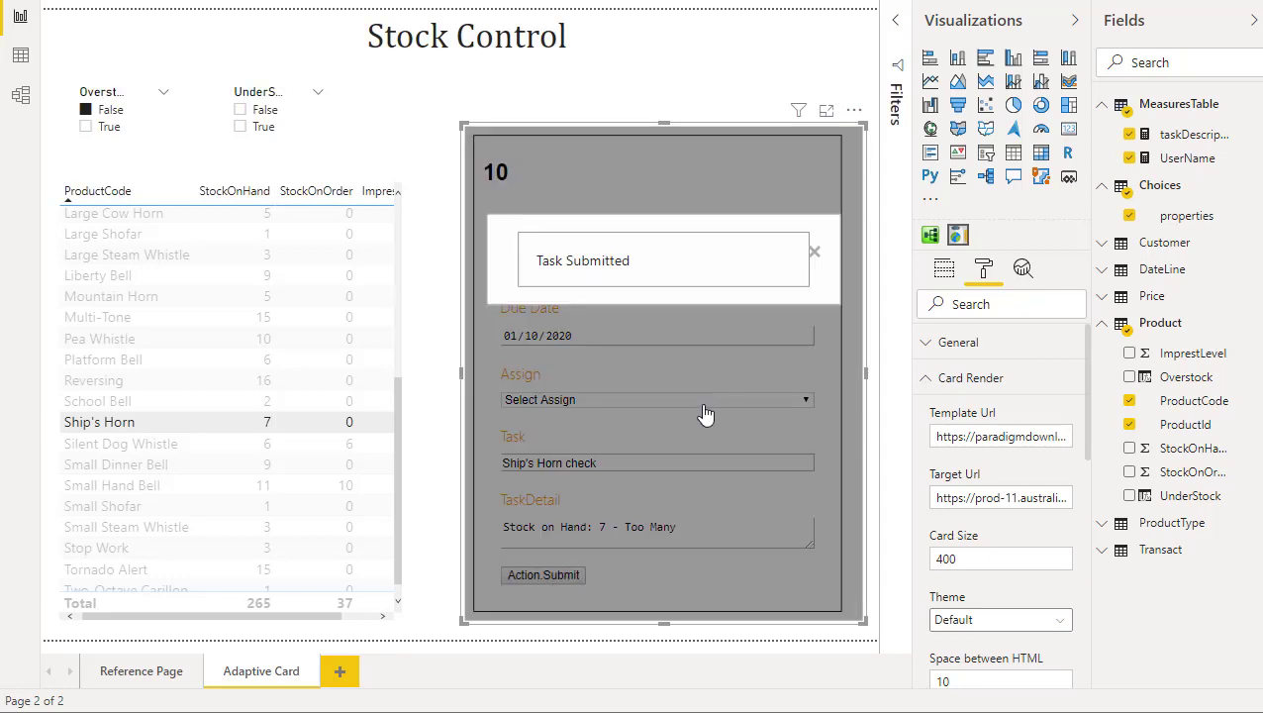
mouse_move(517, 712)
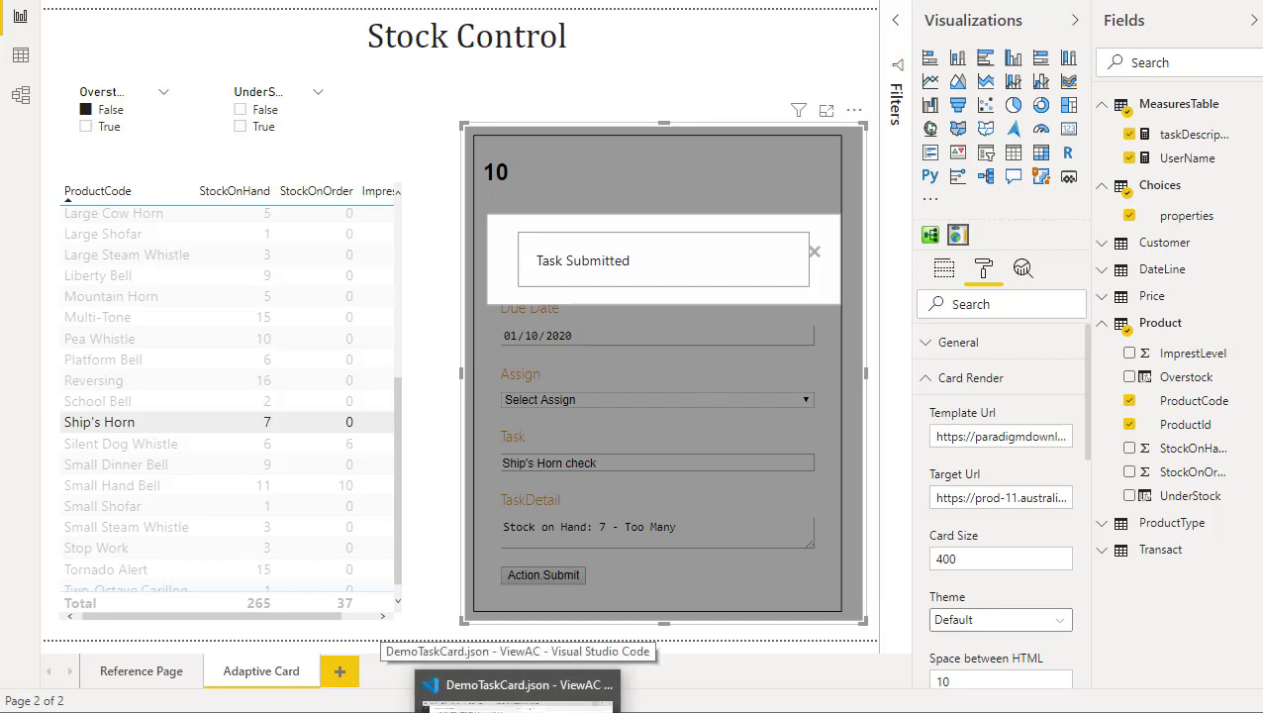
Leave the flow editor and open CardDemoTwo's latest run
left_click(287, 698)
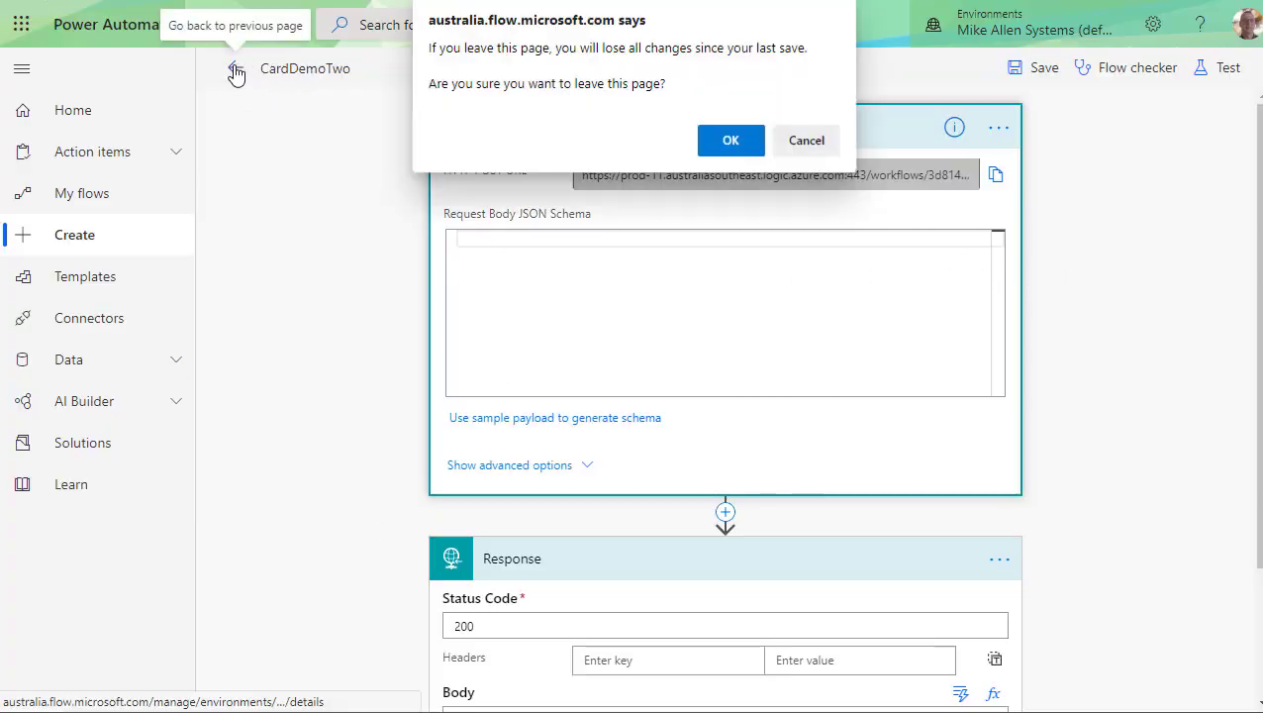
left_click(729, 144)
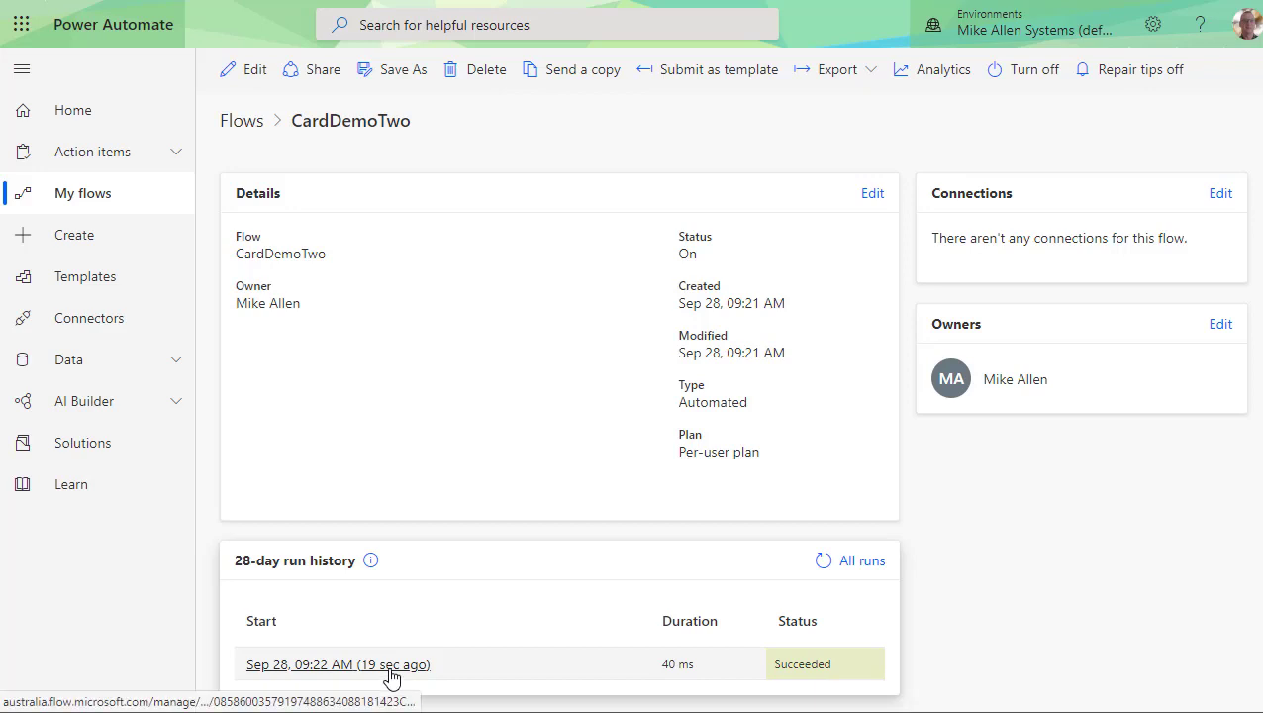
left_click(392, 669)
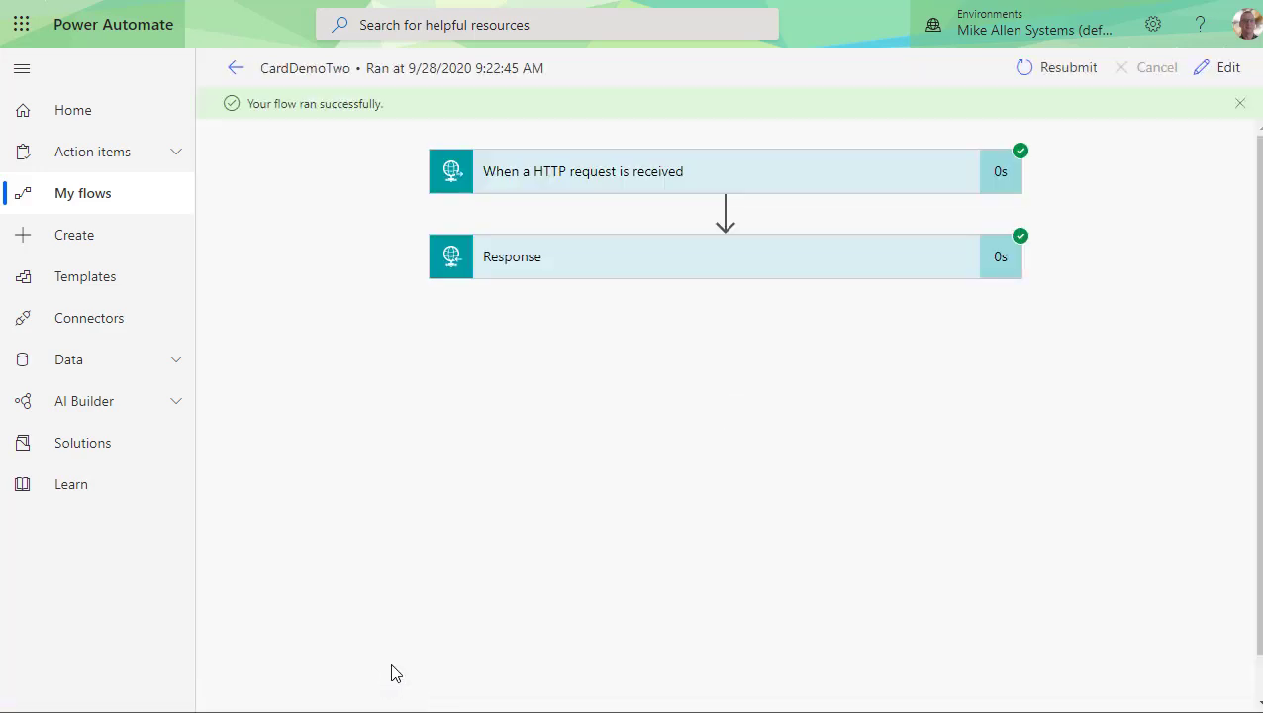
Inspect the trigger's received JSON body and raw outputs, then return to the details page
left_click(775, 183)
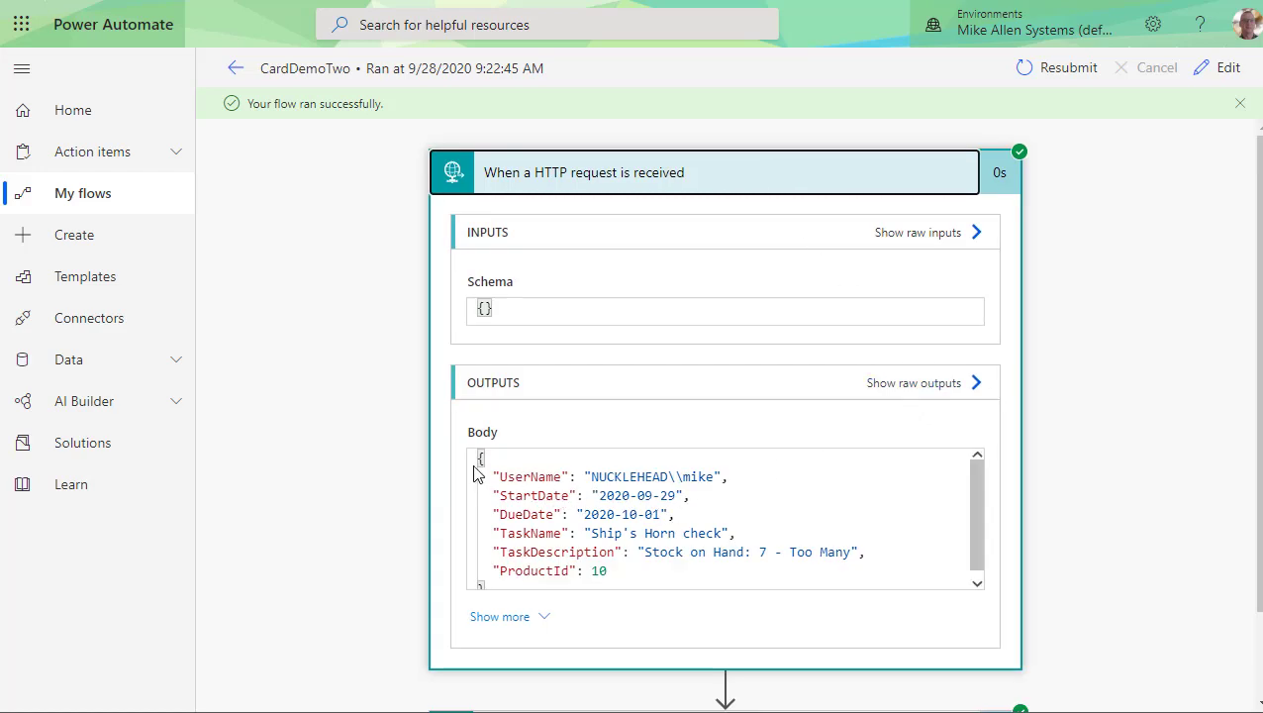
left_click_drag(480, 457, 502, 601)
key("ctrl+c")
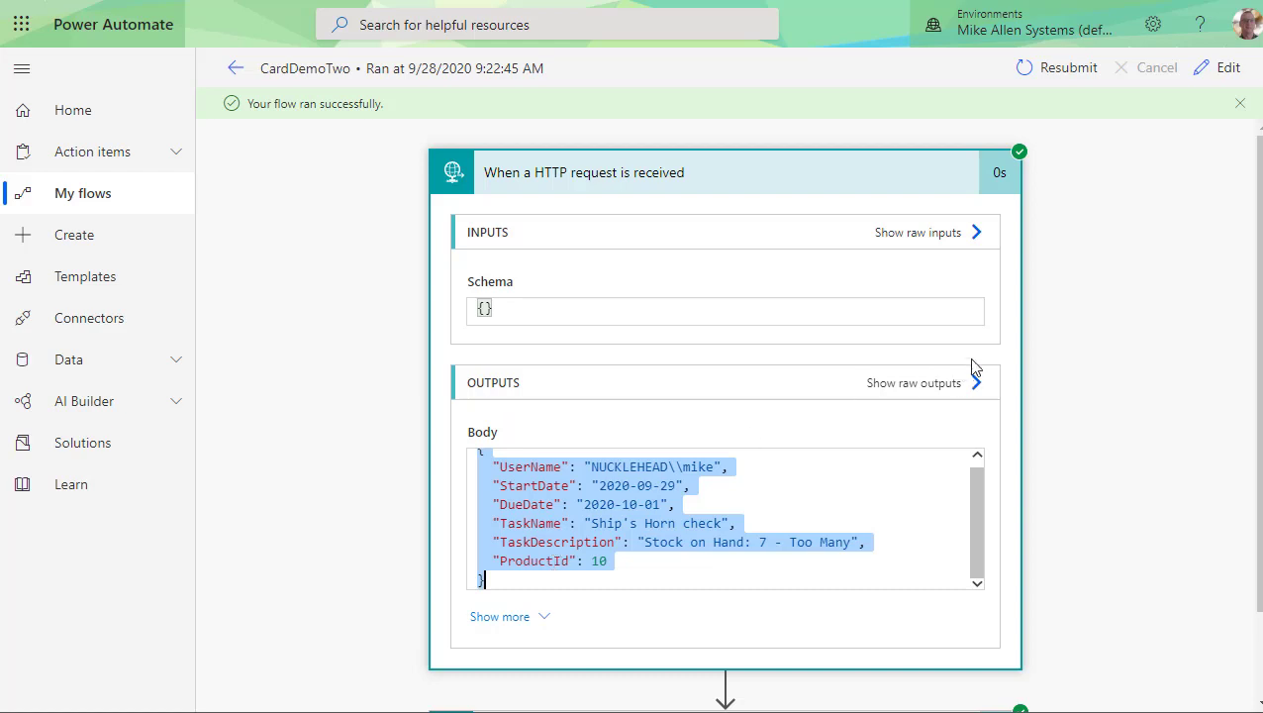
left_click(938, 385)
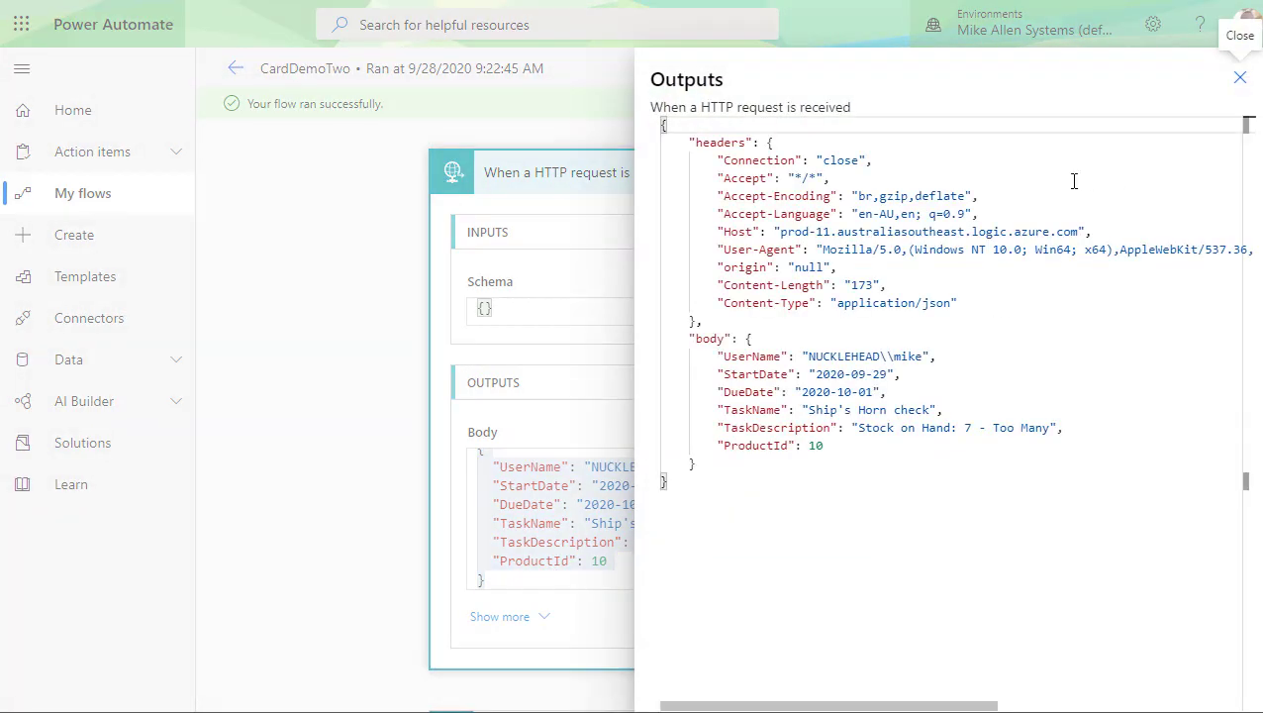
left_click(1238, 82)
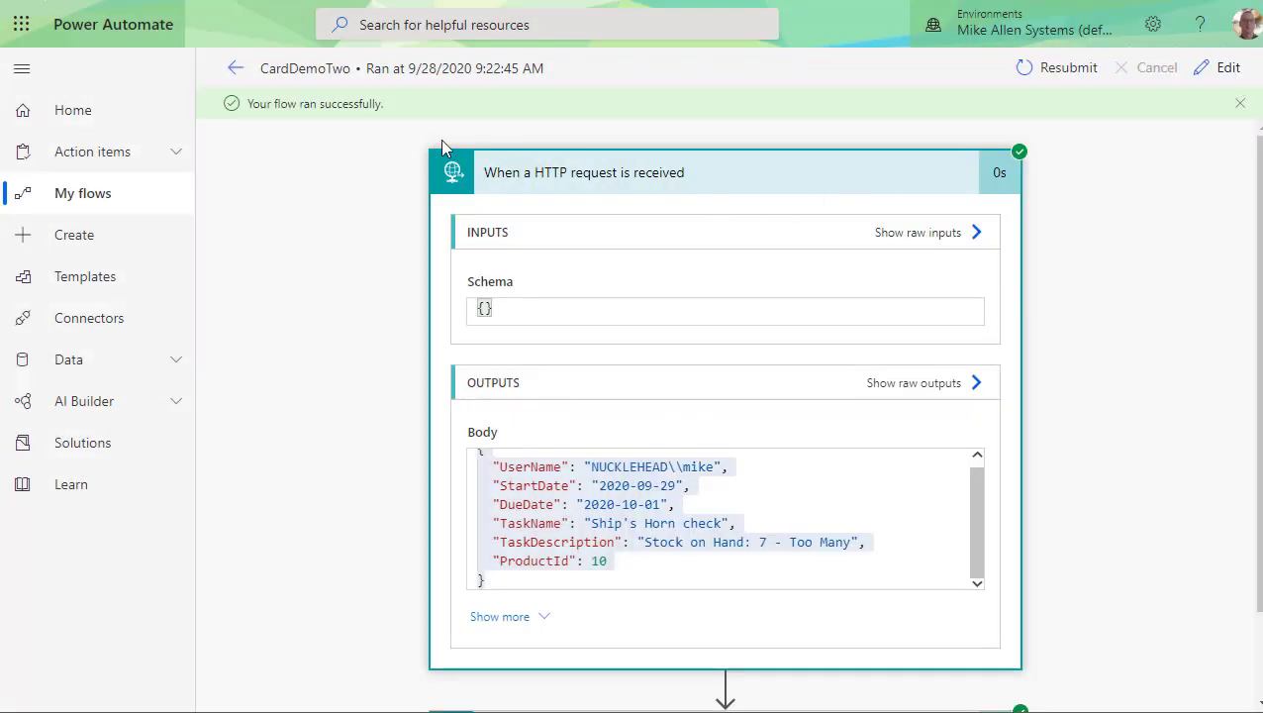
left_click(234, 68)
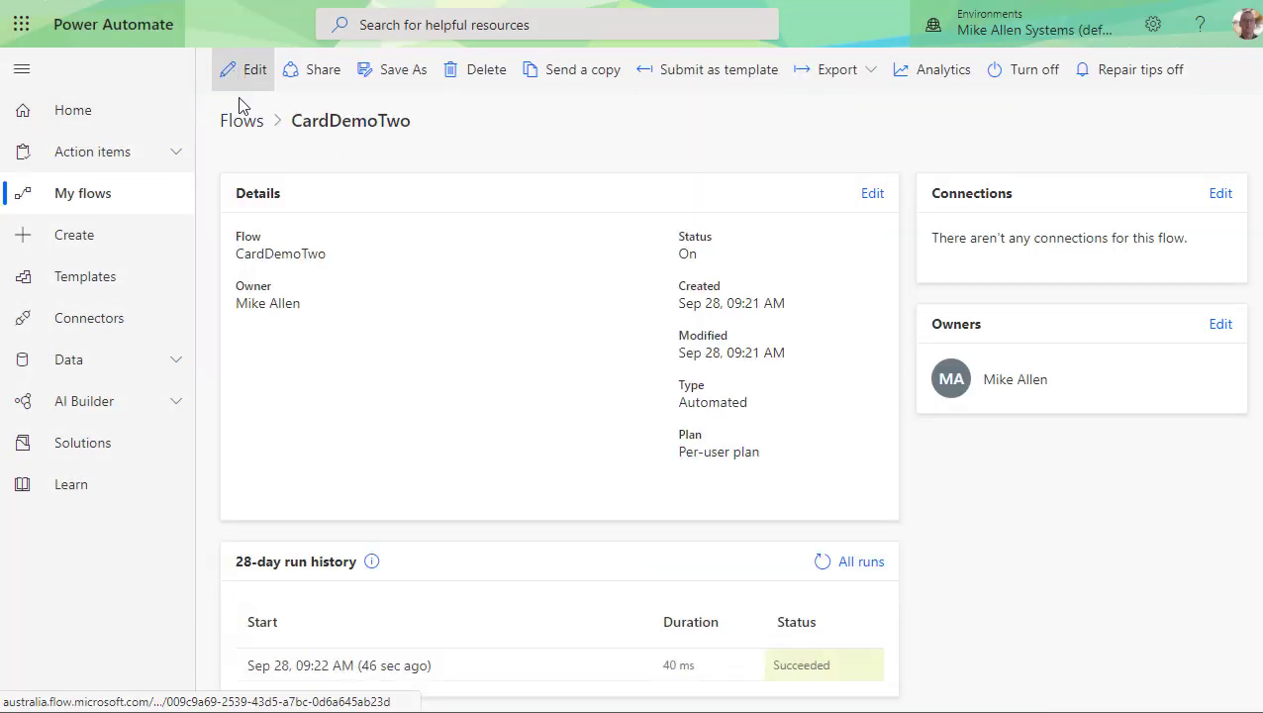
Generate the trigger's Request Body schema from the pasted sample payload and save the flow
left_click(244, 85)
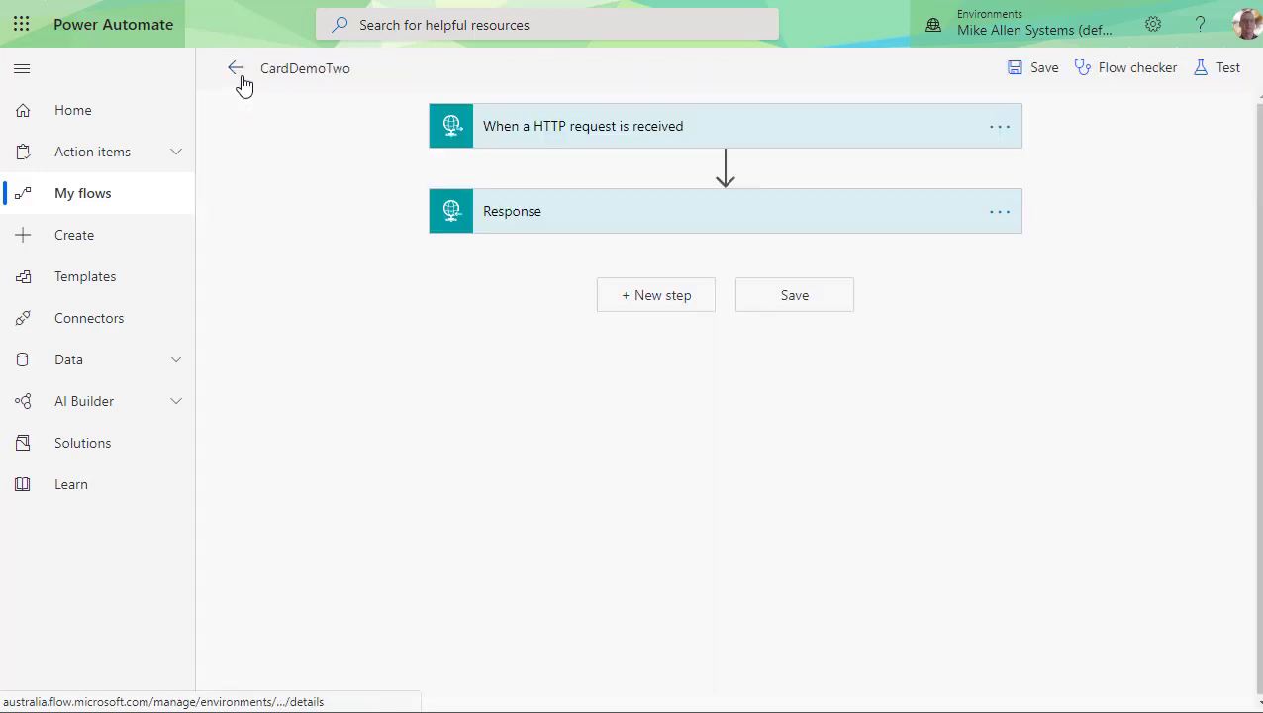
left_click(672, 128)
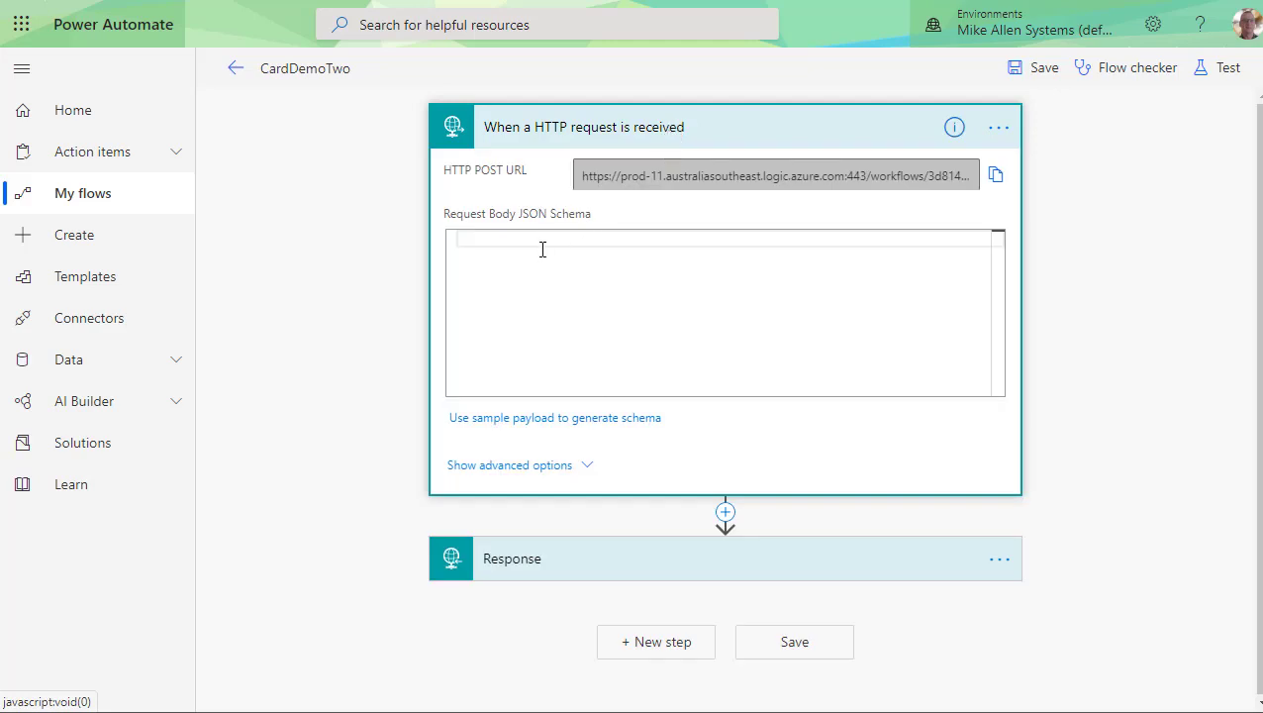
left_click(496, 419)
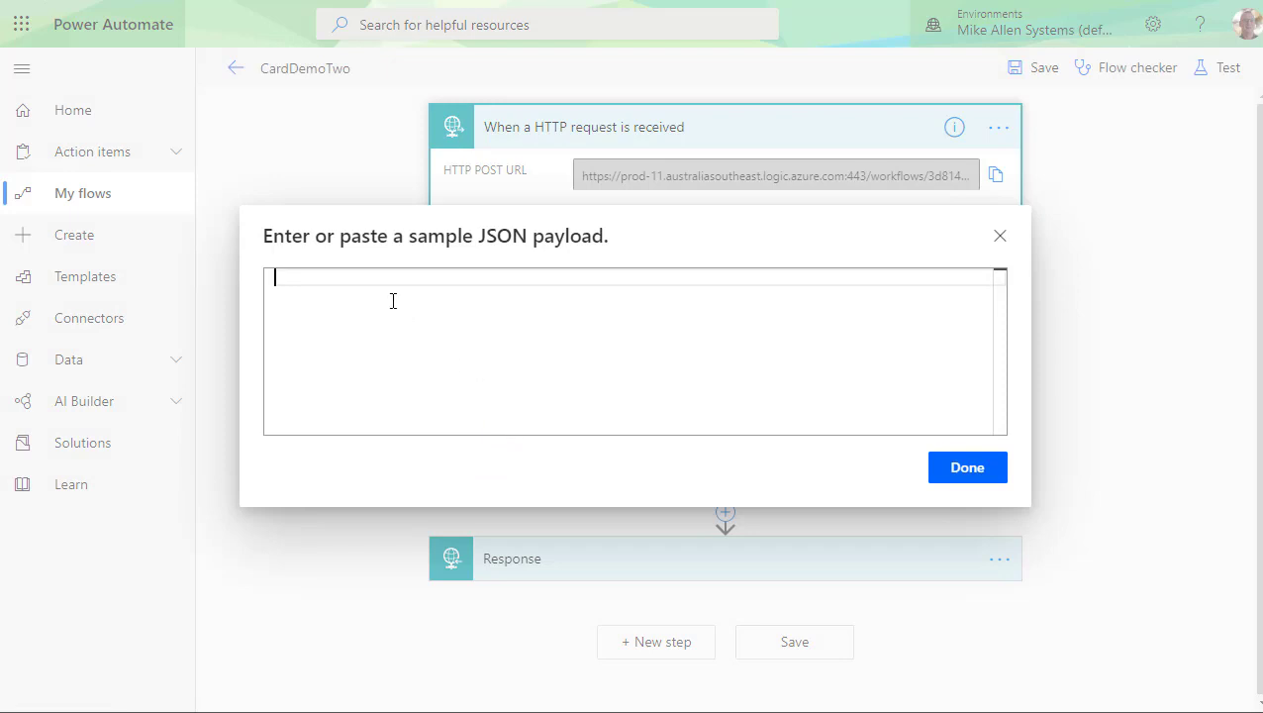
key("ctrl+v")
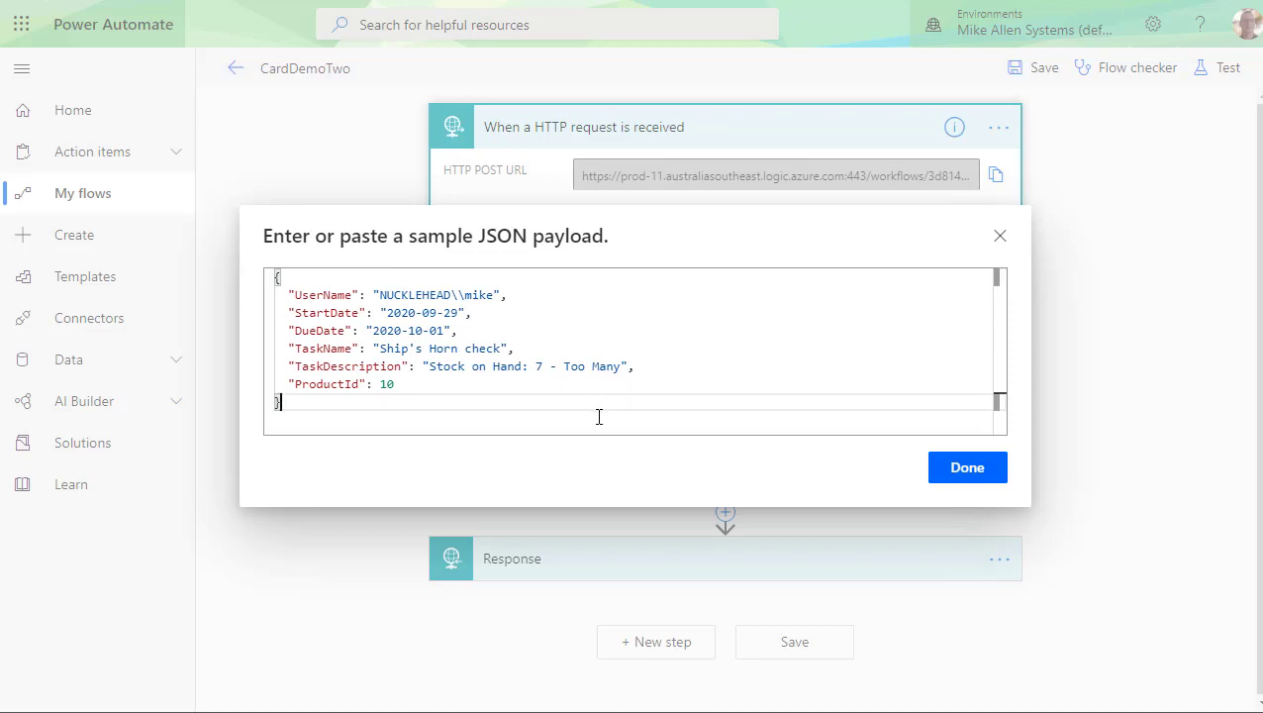
left_click(957, 473)
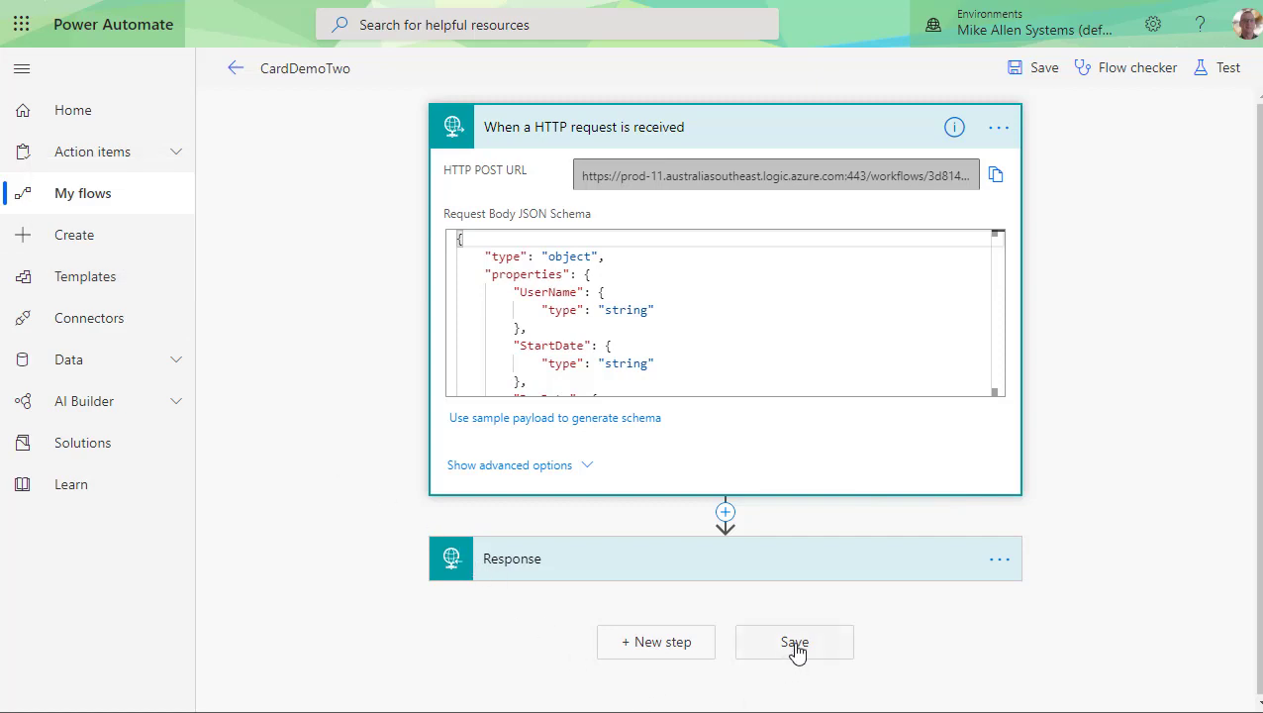
left_click(795, 645)
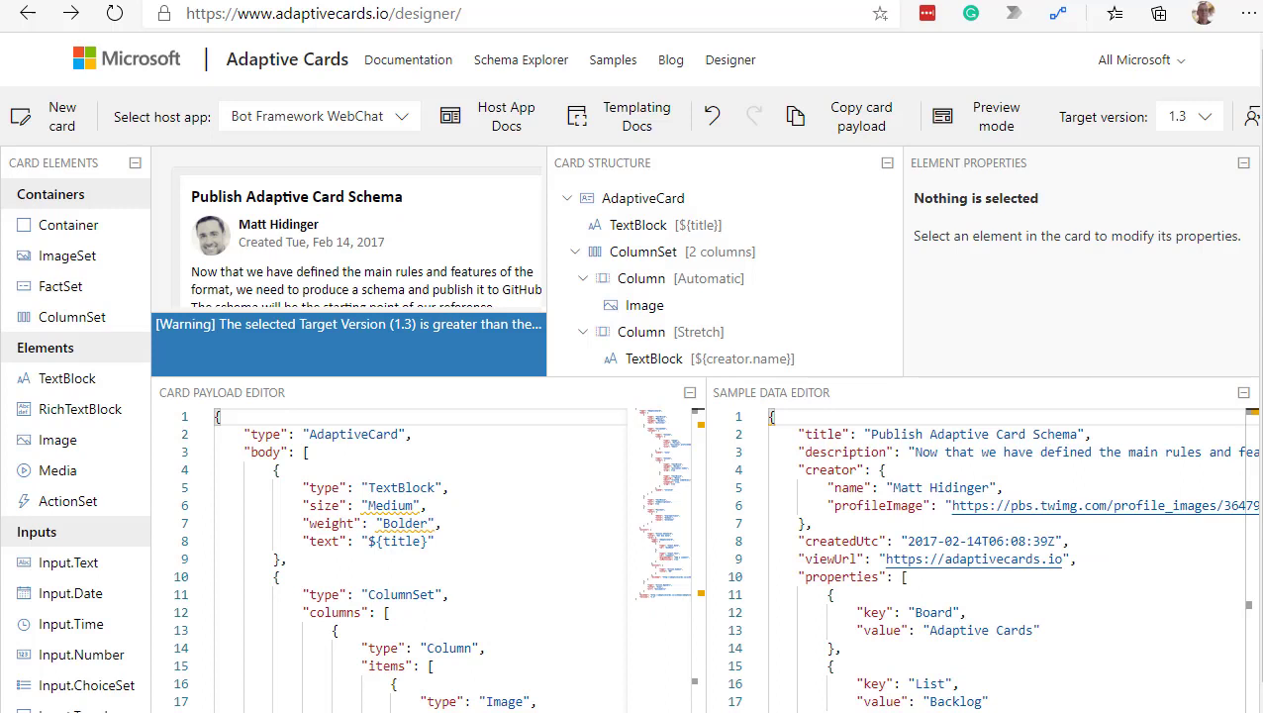
Start a new blank card in Adaptive Cards Designer
left_click(55, 128)
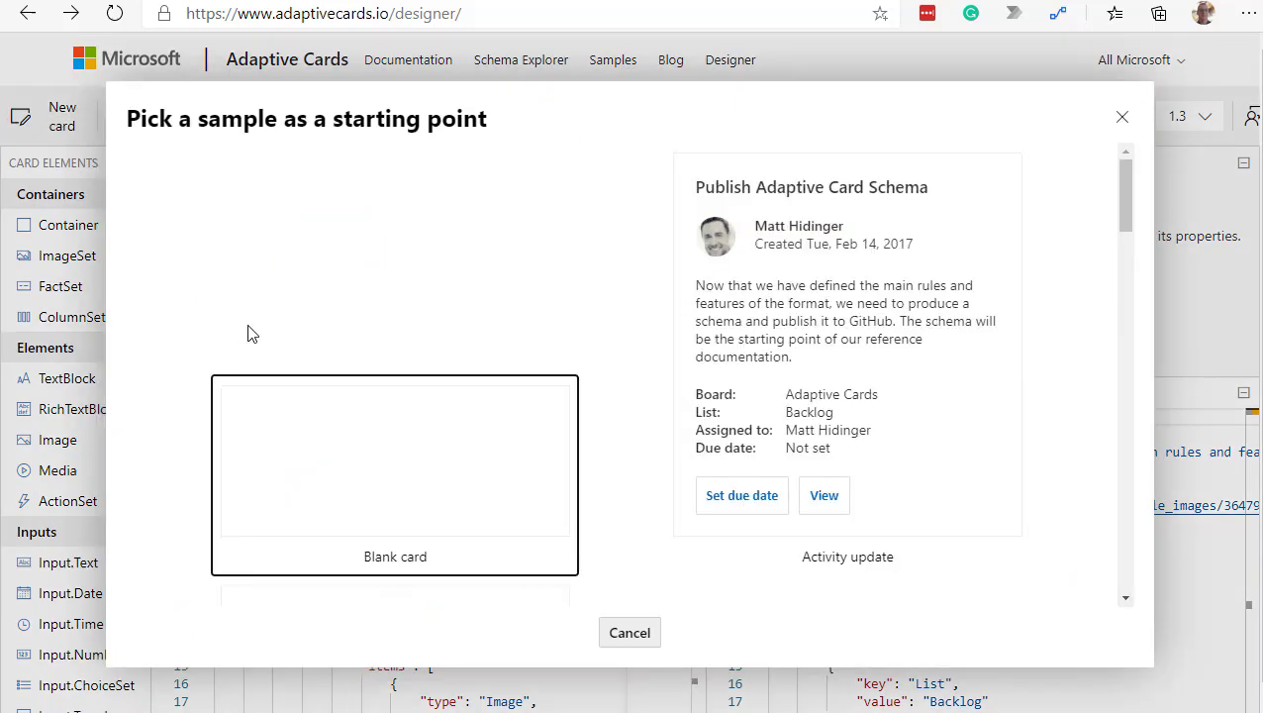
left_click(400, 516)
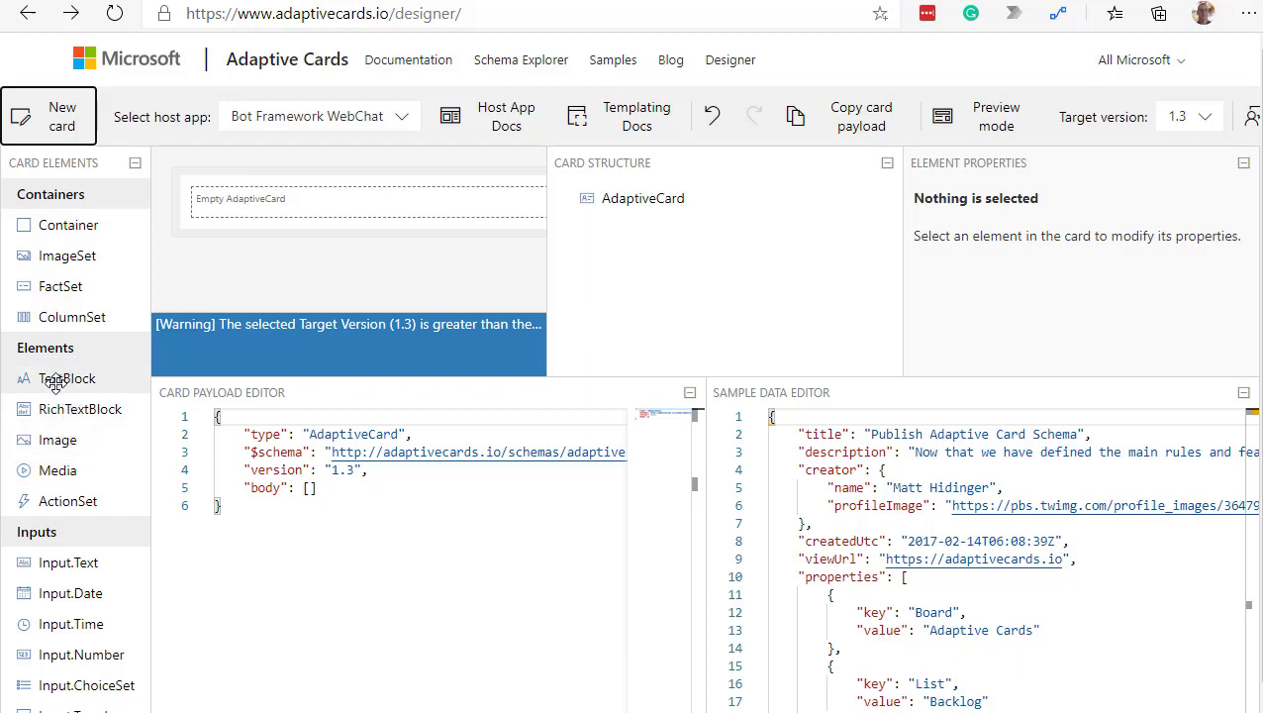
Drag four TextBlock elements onto the empty card body
left_click_drag(54, 384, 213, 203)
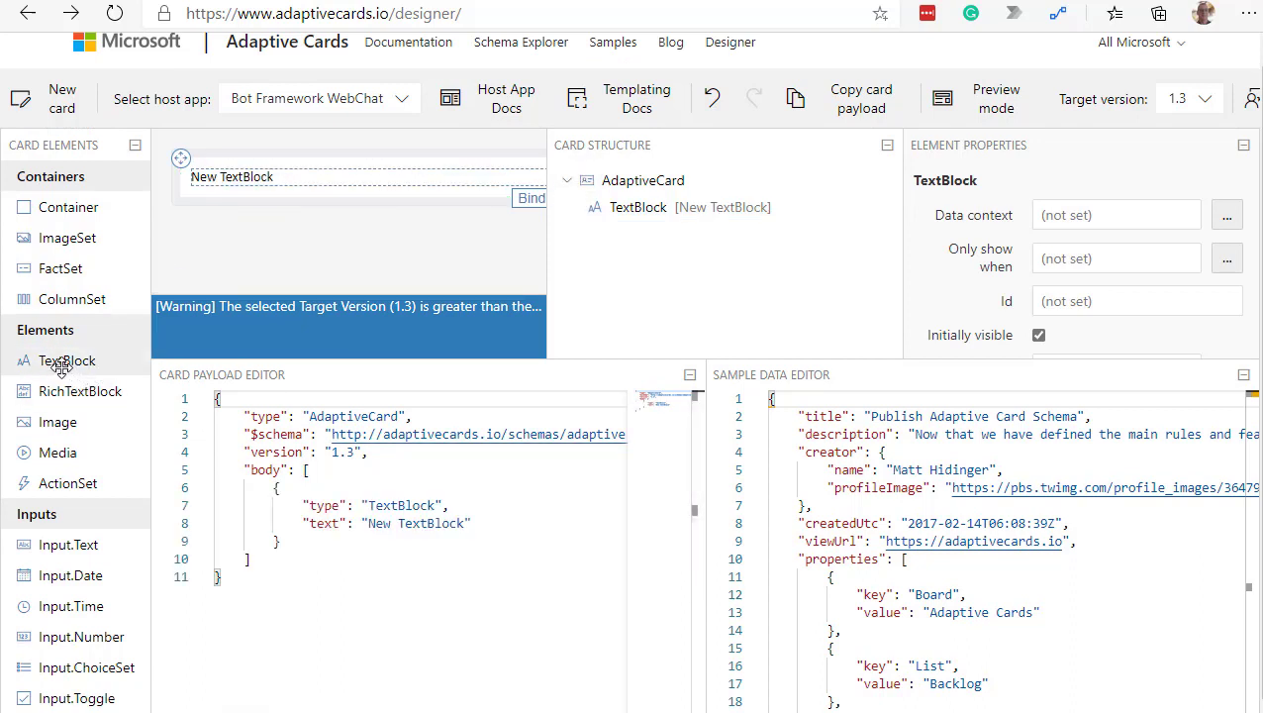
left_click_drag(61, 367, 206, 197)
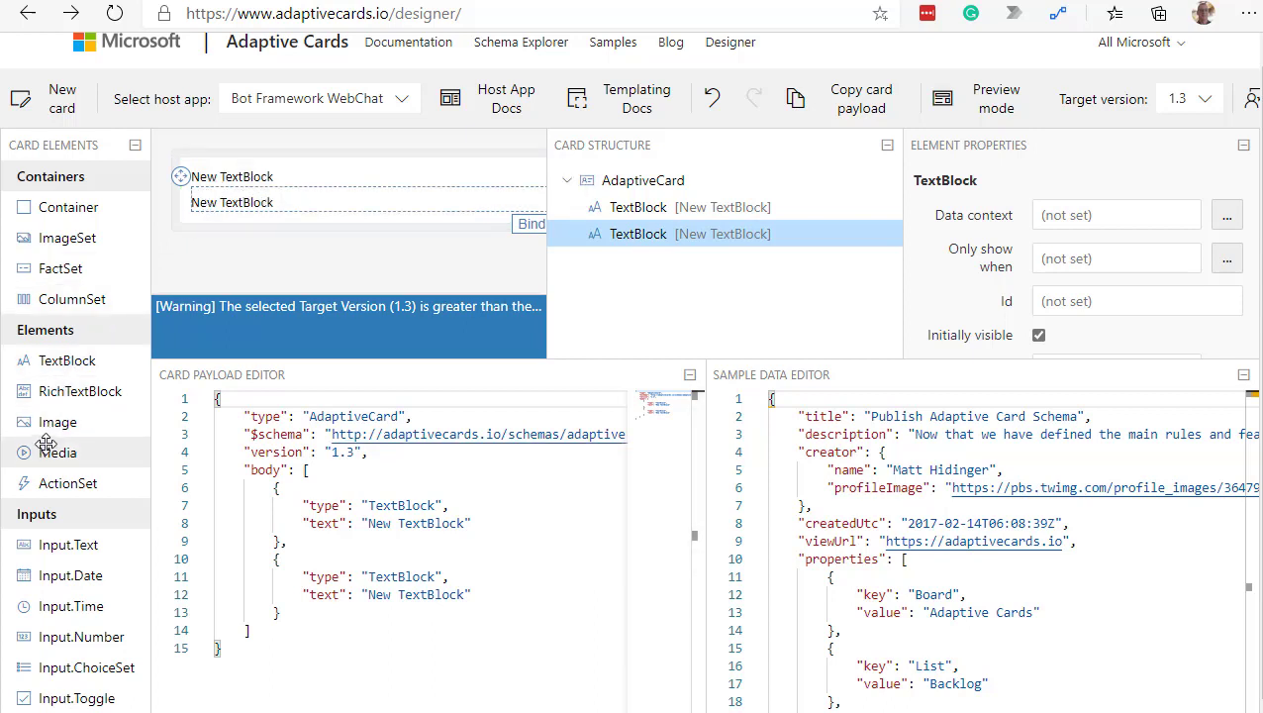
left_click_drag(44, 363, 203, 219)
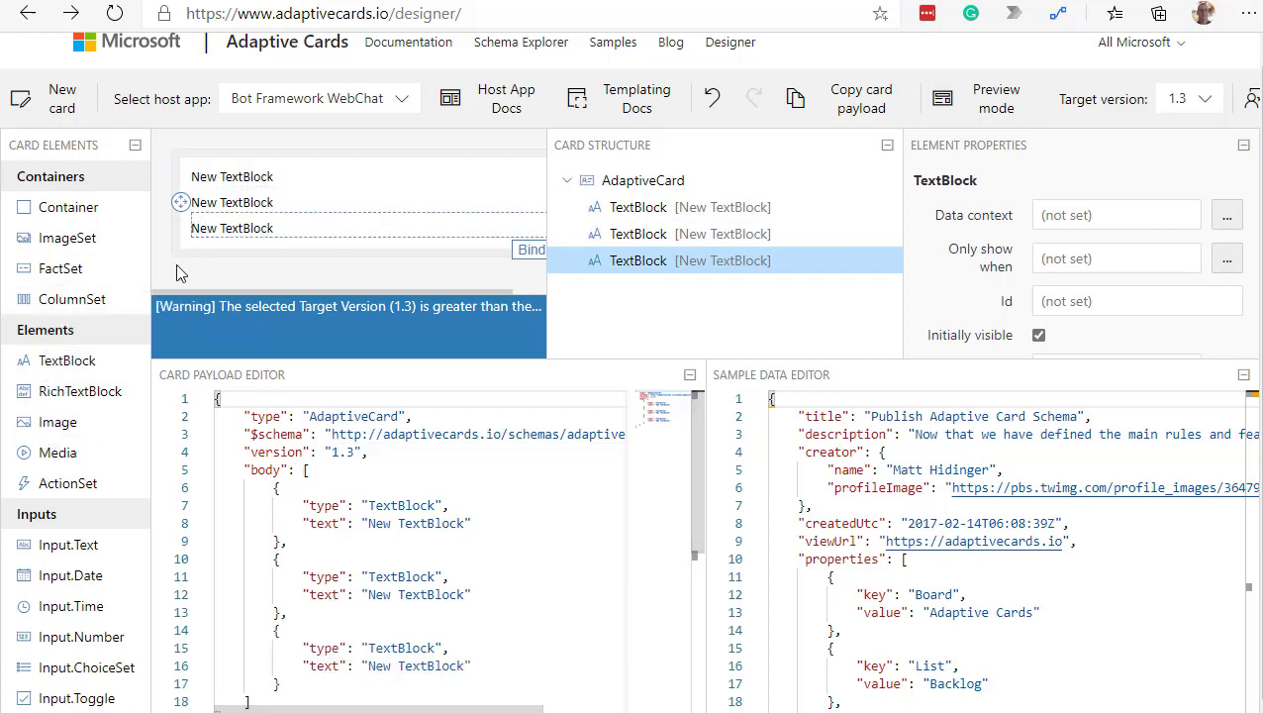
left_click_drag(54, 360, 219, 244)
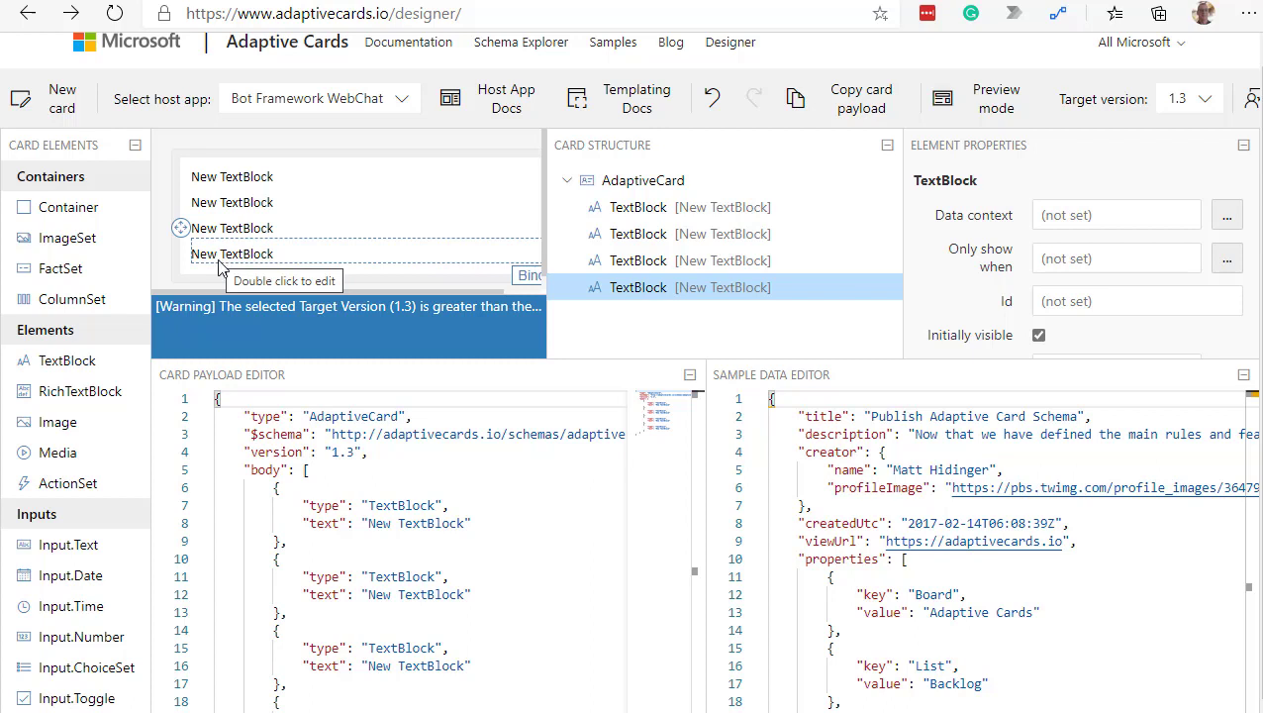
Change the first two text blocks to 'Start Date' and 'Due Date' in the payload
left_click(463, 525)
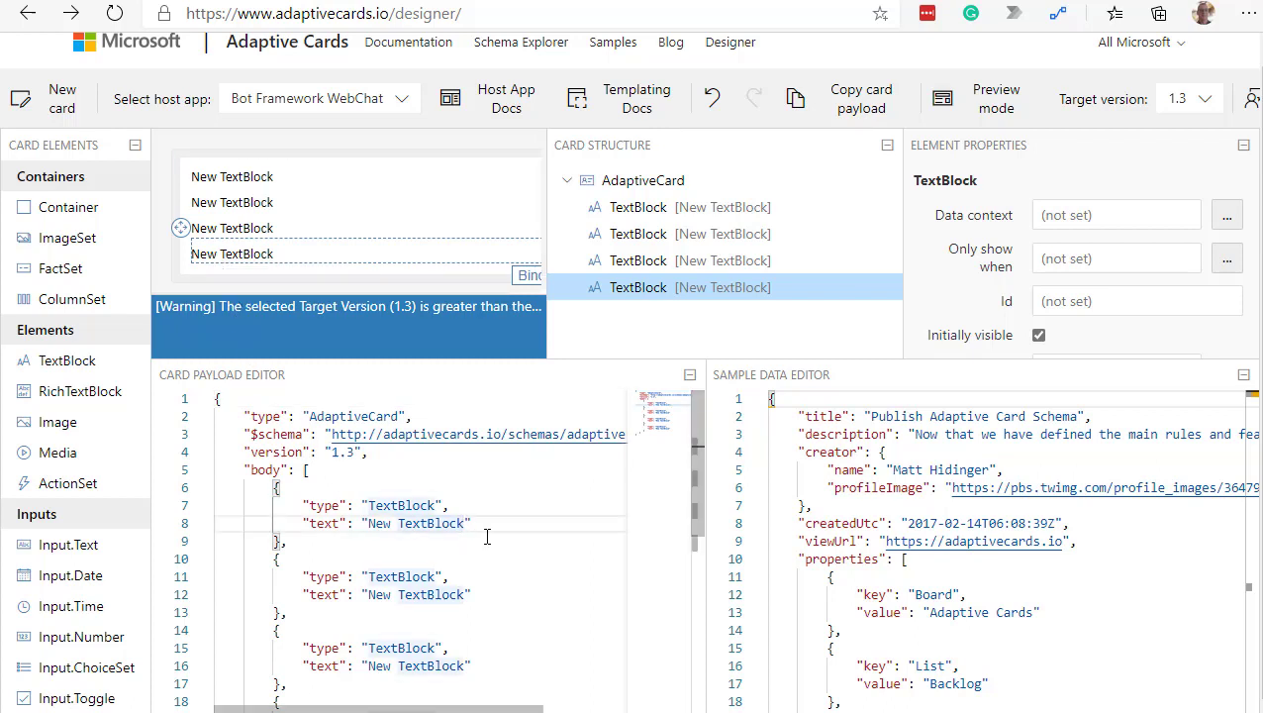
key("BackSpace")
key("BackSpace")
key("BackSpace")
key("BackSpace")
key("BackSpace")
key("BackSpace")
key("BackSpace")
key("BackSpace")
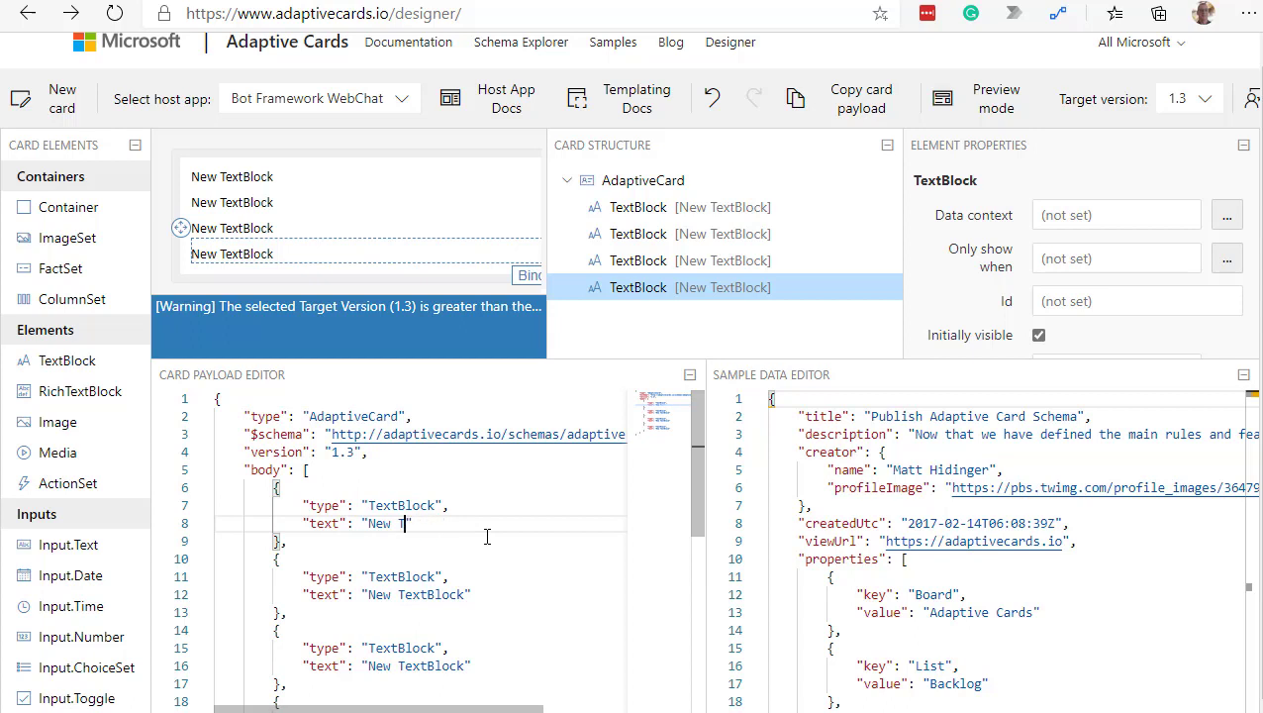
key("BackSpace")
key("BackSpace")
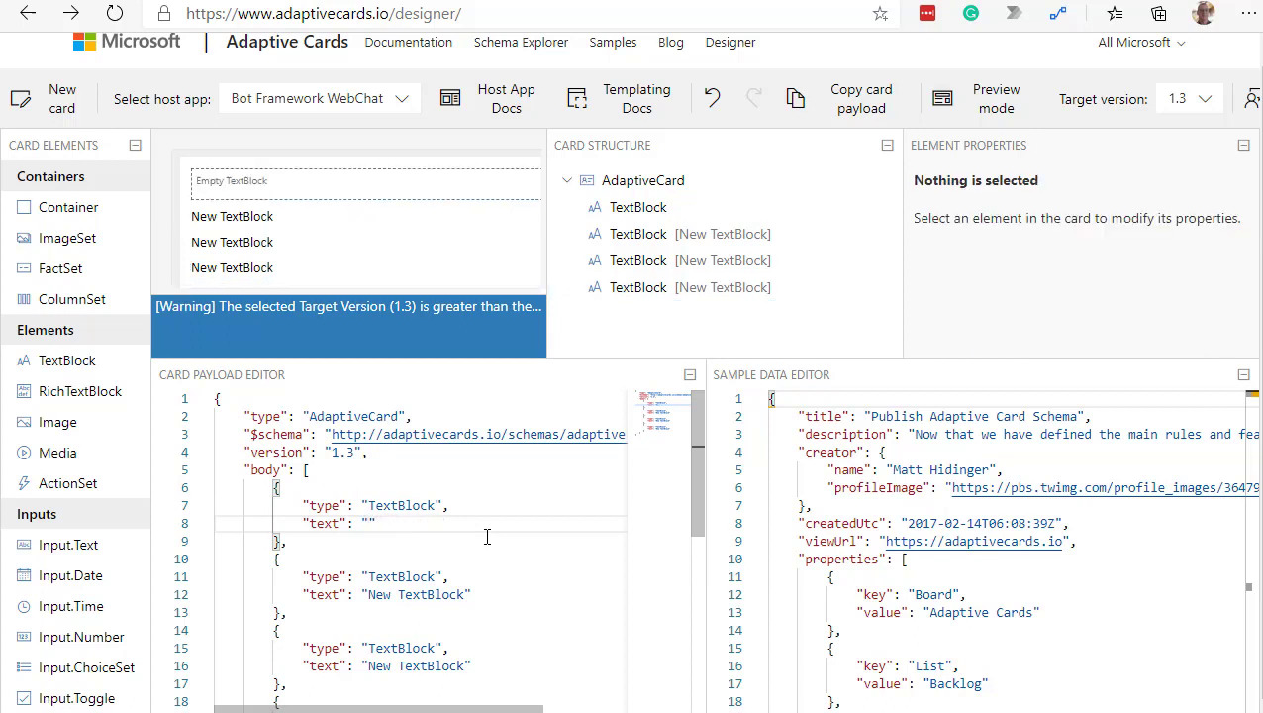
type("Start Date")
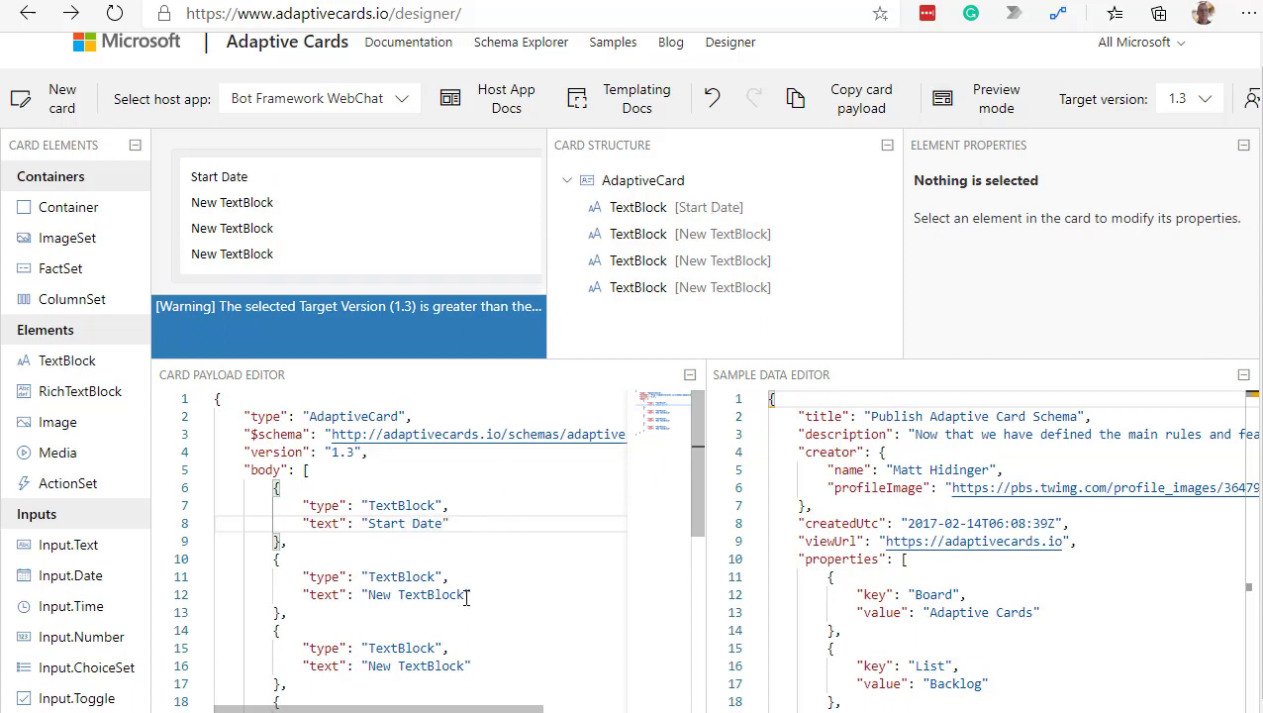
left_click(465, 594)
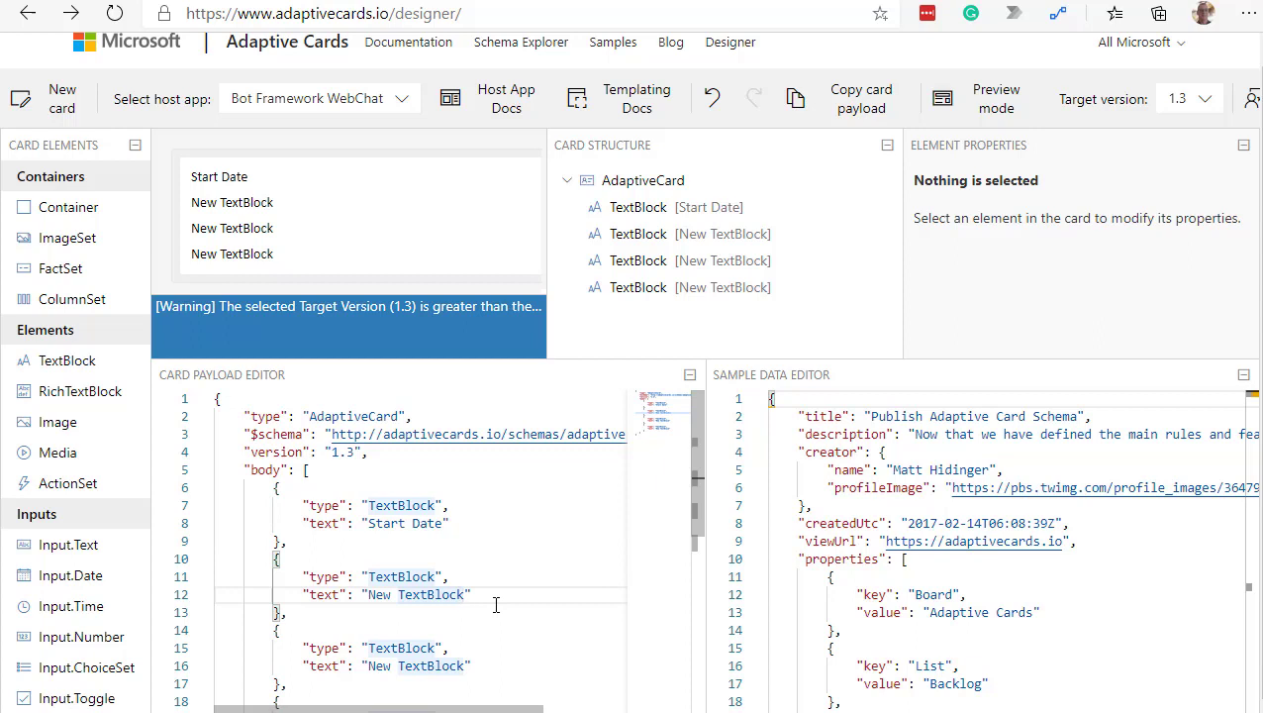
key("BackSpace")
key("BackSpace")
key("BackSpace")
key("BackSpace")
key("BackSpace")
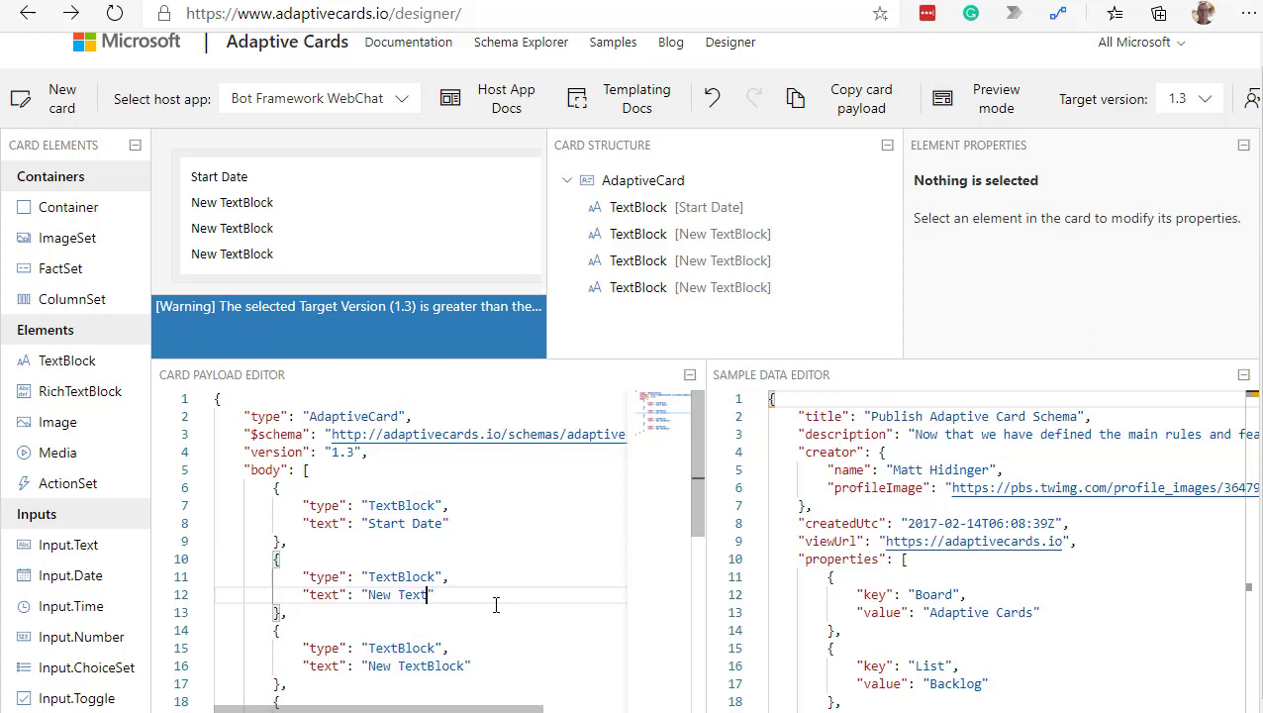
key("BackSpace")
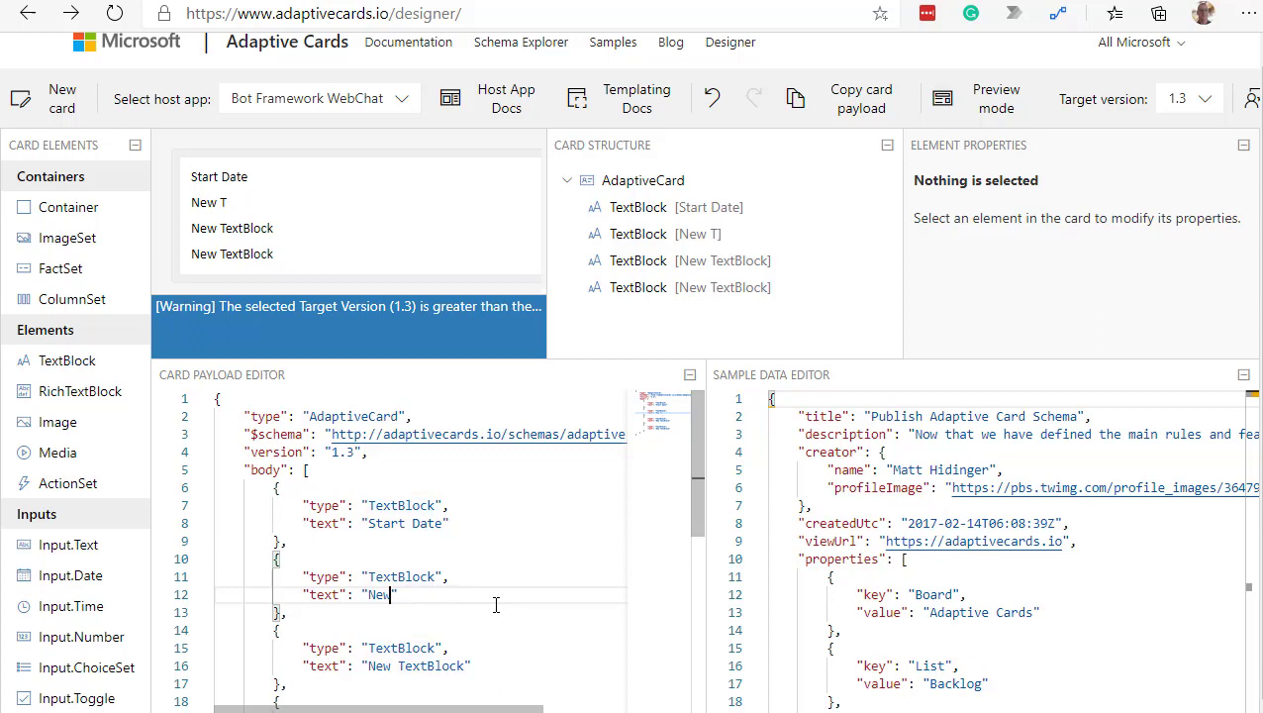
key("BackSpace")
key("BackSpace")
key("BackSpace")
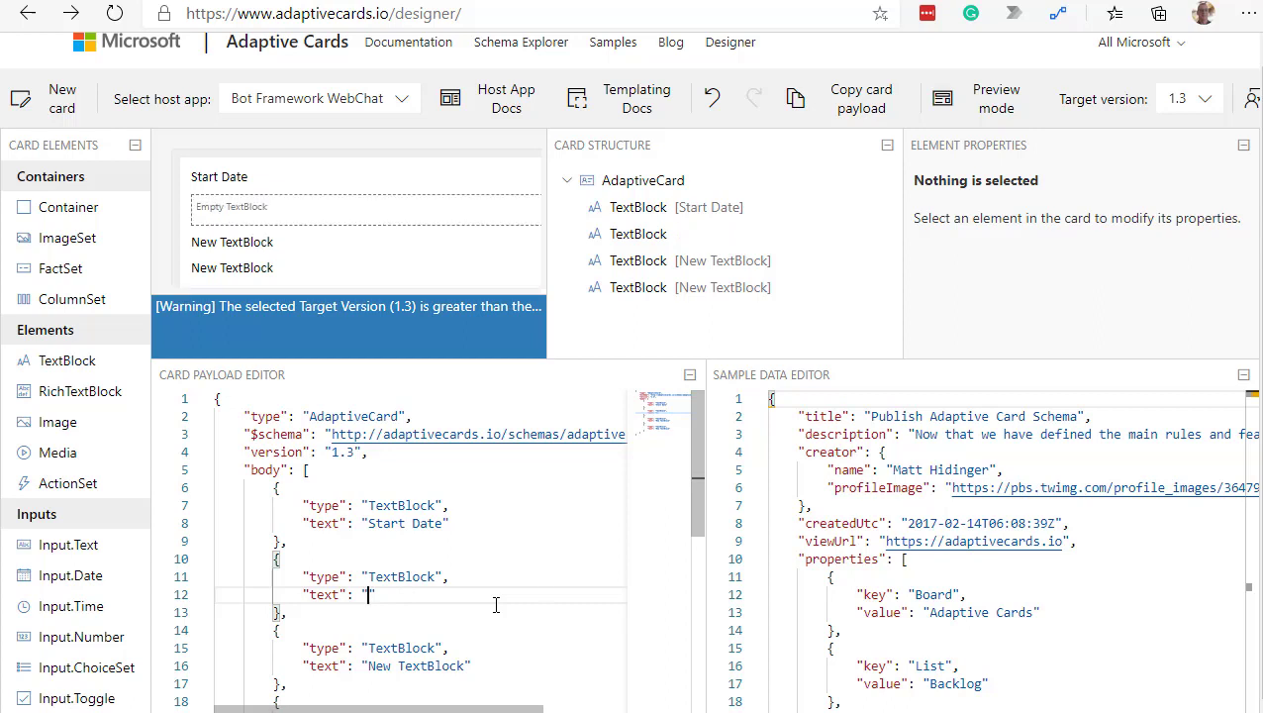
type("Due")
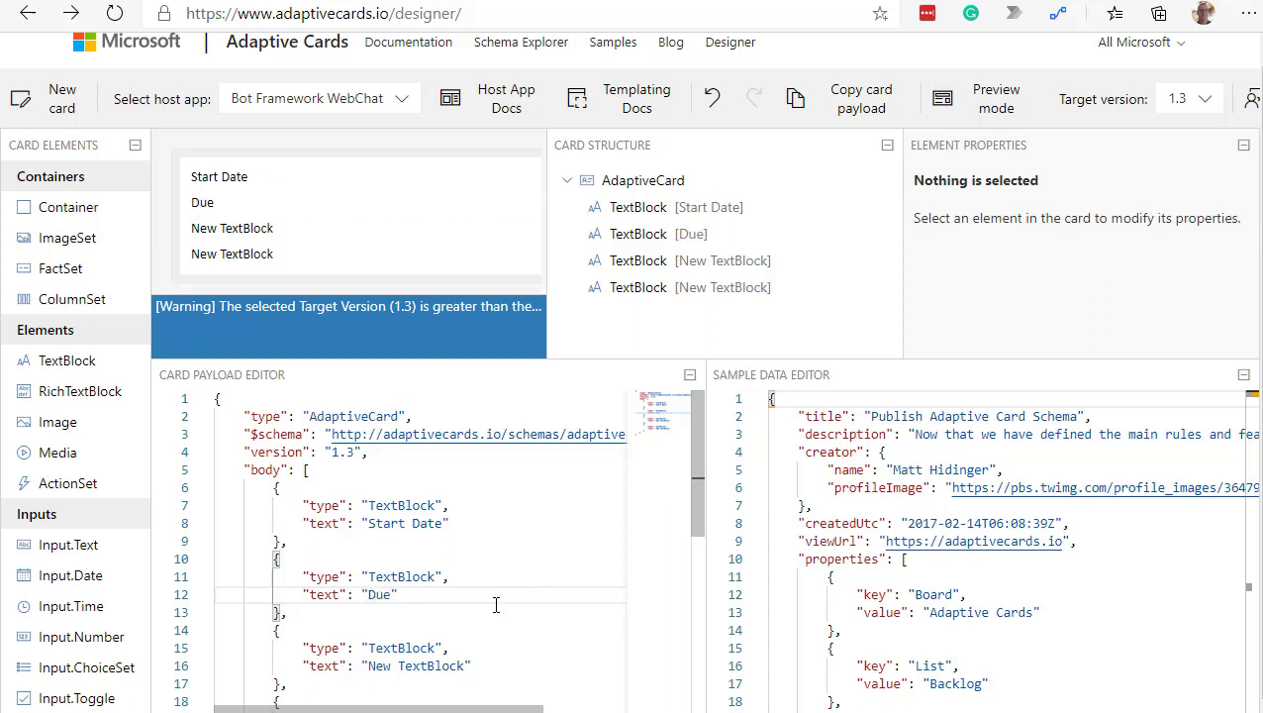
type(" Date")
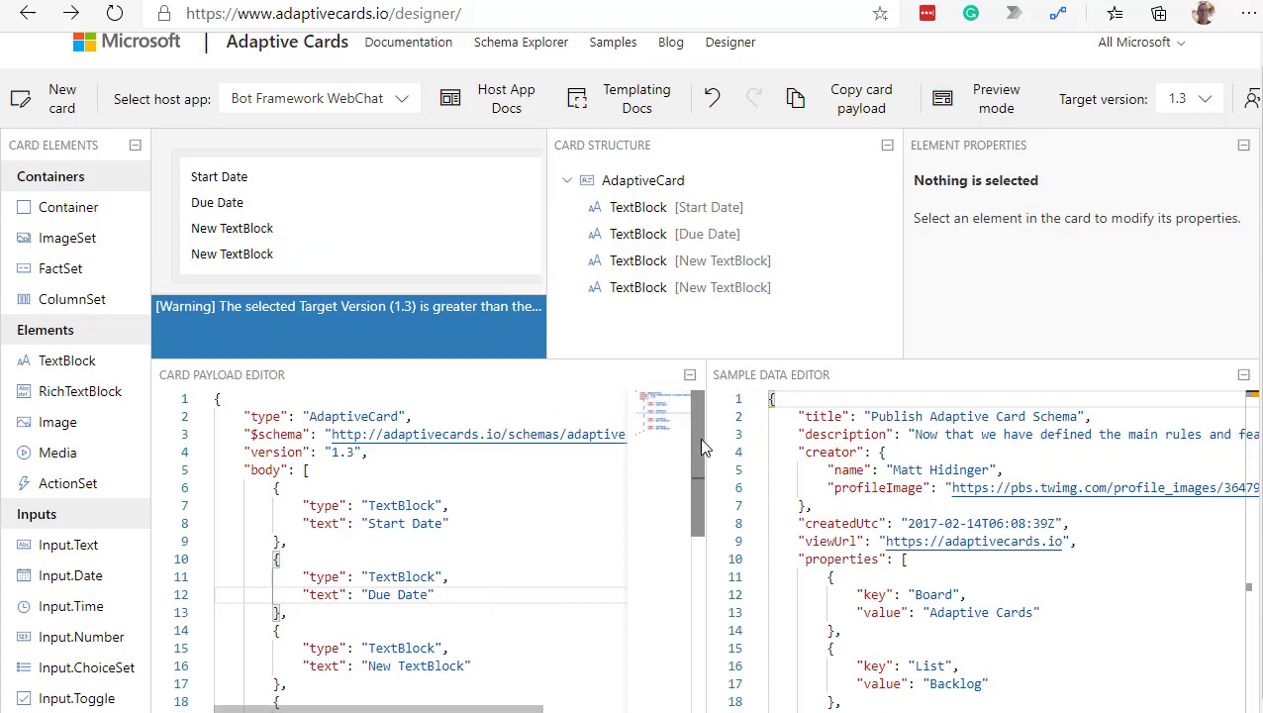
left_click_drag(699, 442, 679, 512)
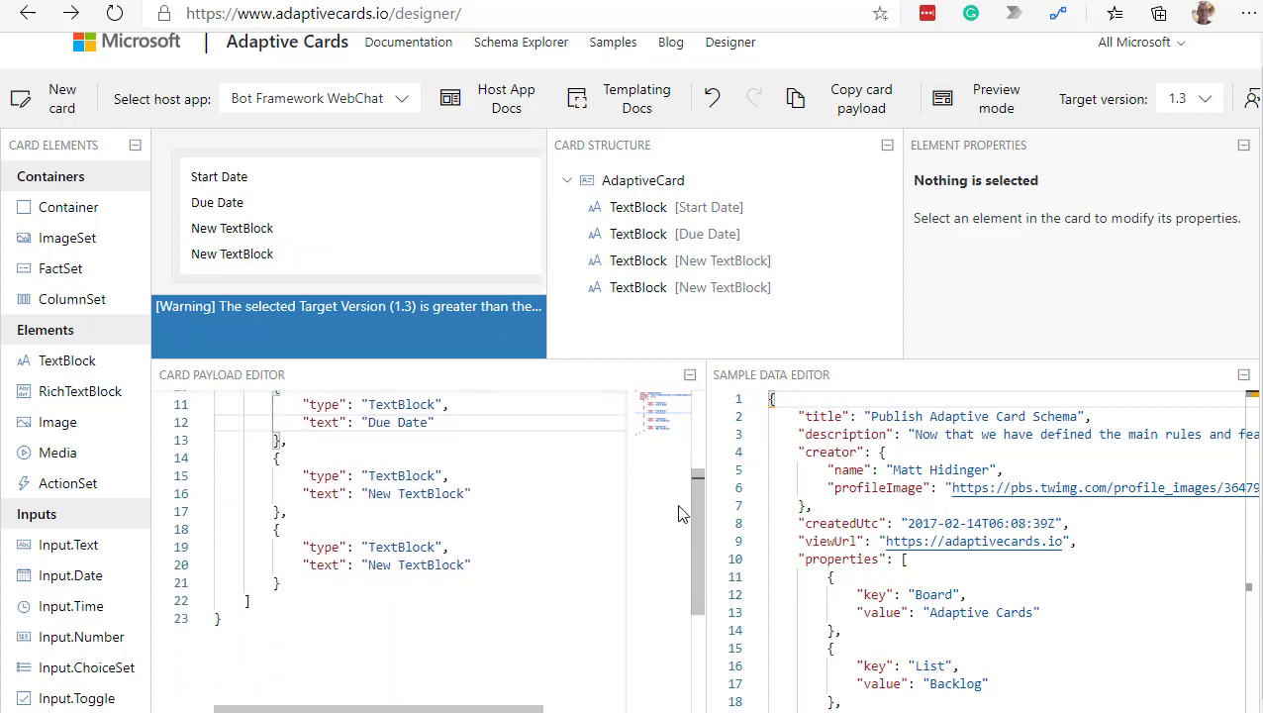
Change the last two text blocks to 'Task Name' and 'Assign'
left_click(466, 493)
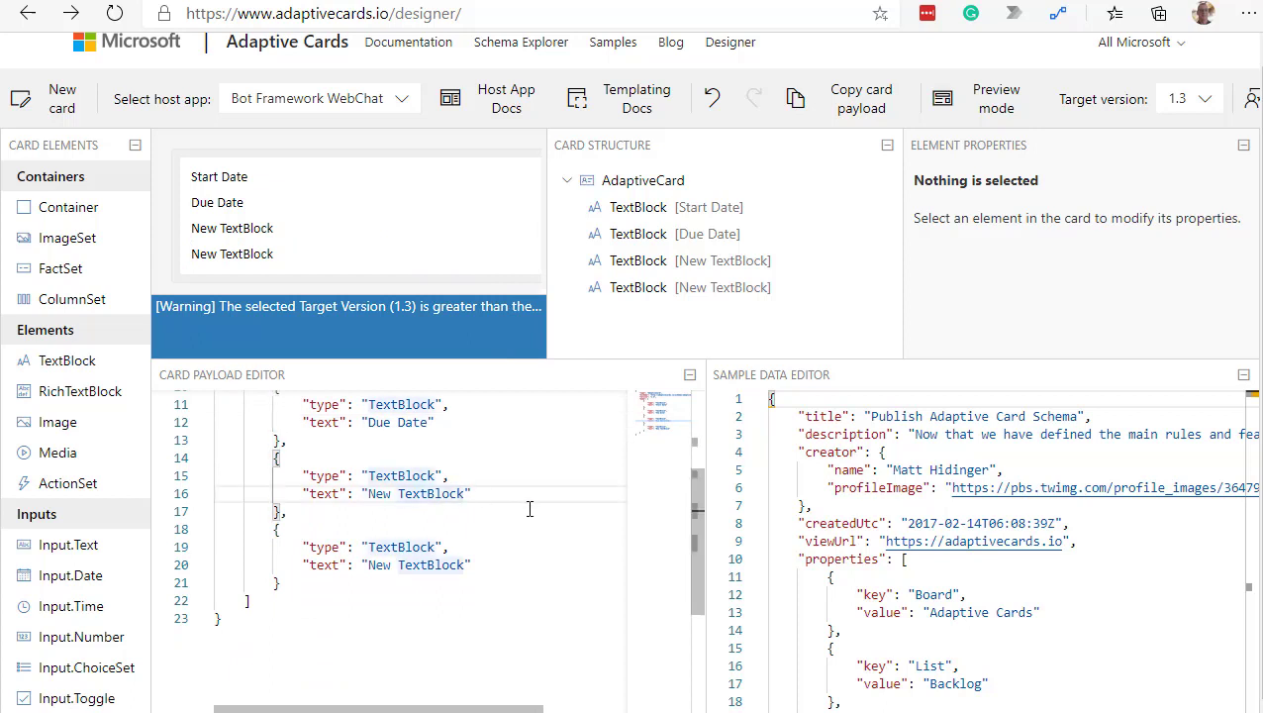
key("BackSpace")
key("BackSpace")
key("BackSpace")
key("BackSpace")
key("BackSpace")
key("BackSpace")
key("BackSpace")
key("BackSpace")
key("BackSpace")
key("BackSpace")
key("BackSpace")
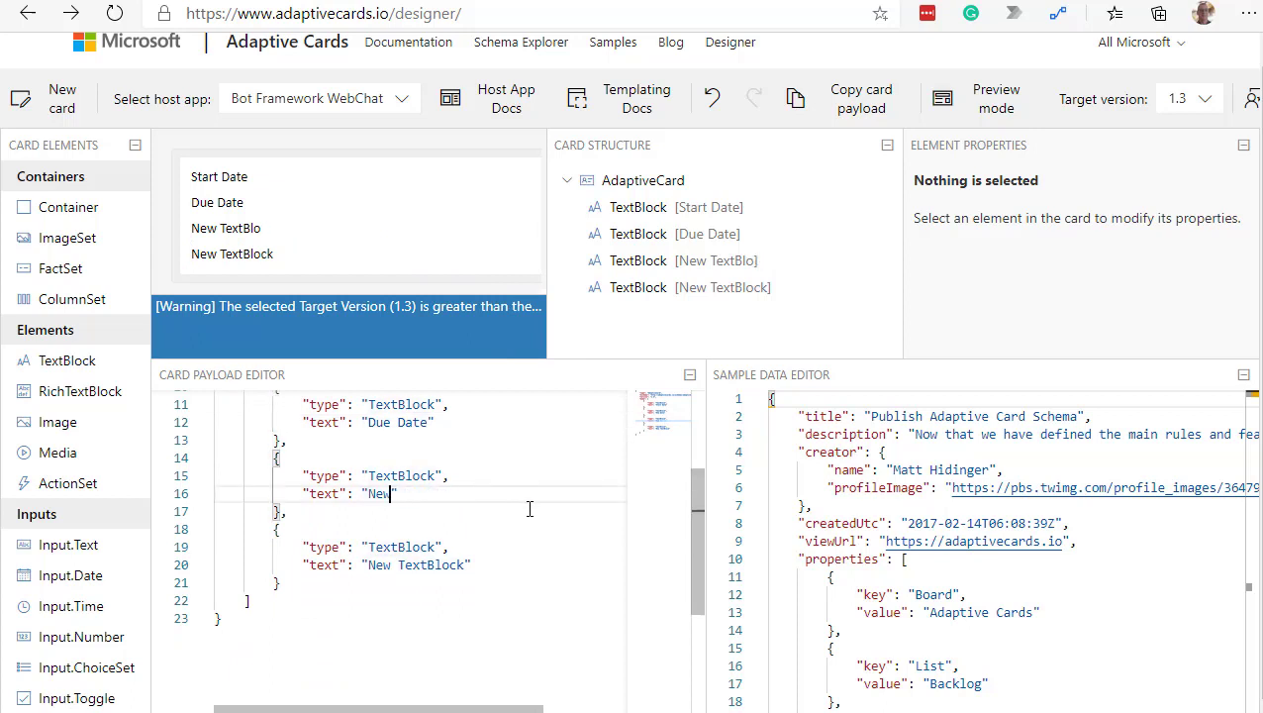
key("BackSpace")
key("BackSpace")
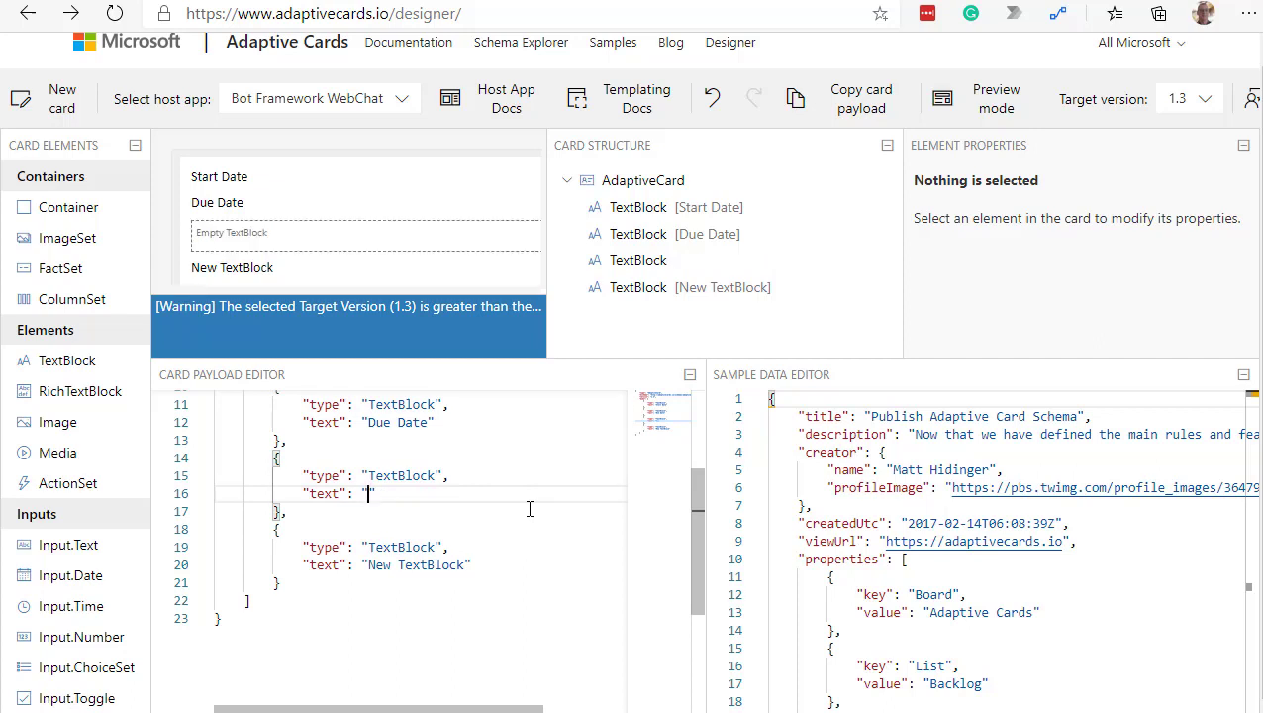
type("Task")
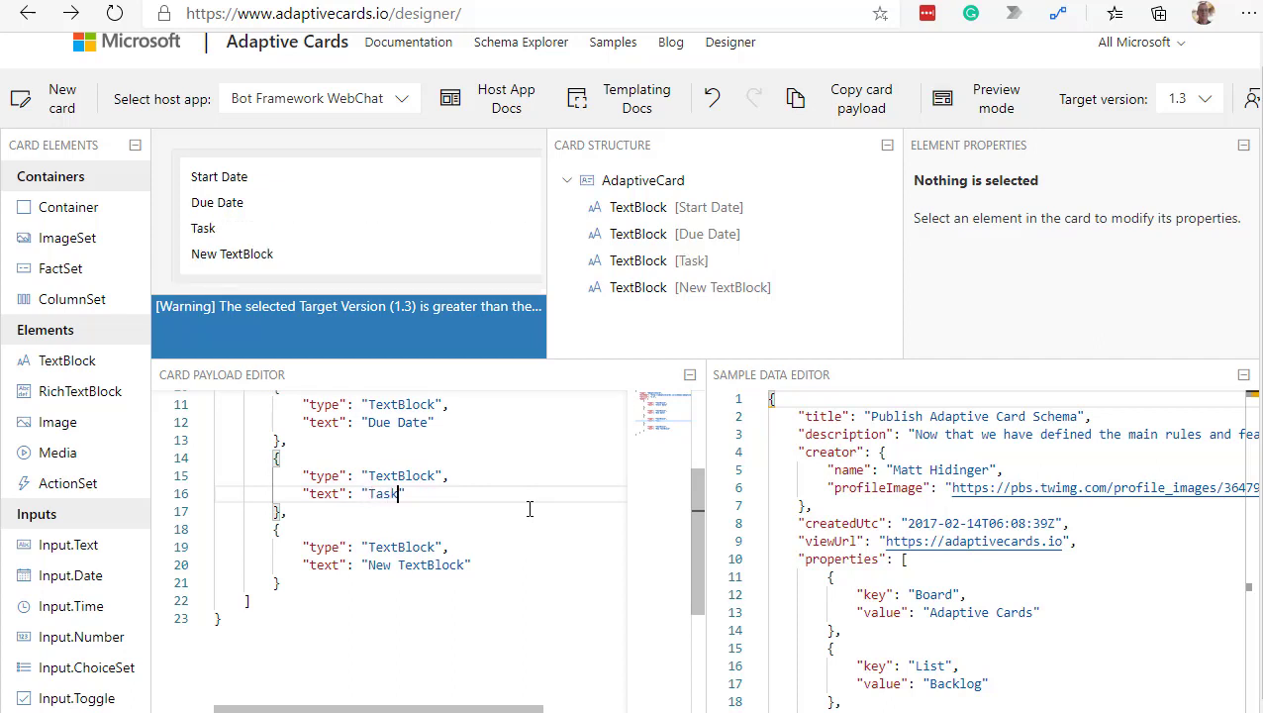
type(" Name")
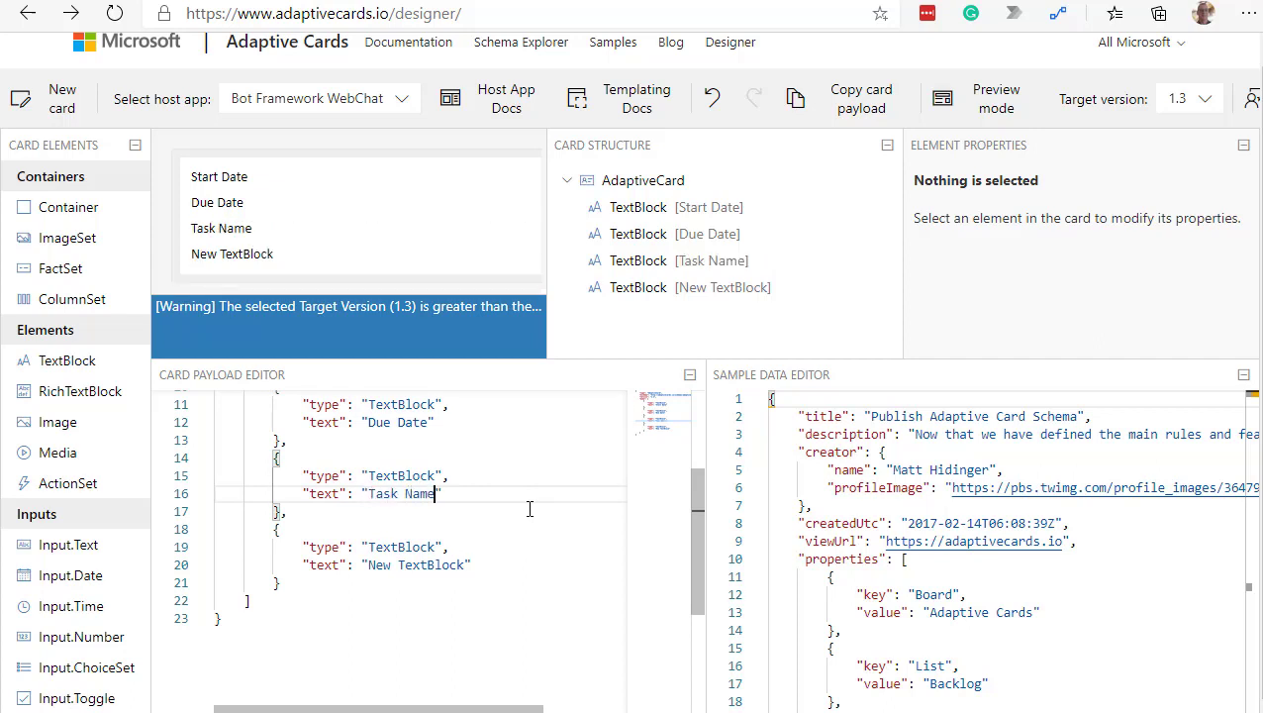
left_click(461, 564)
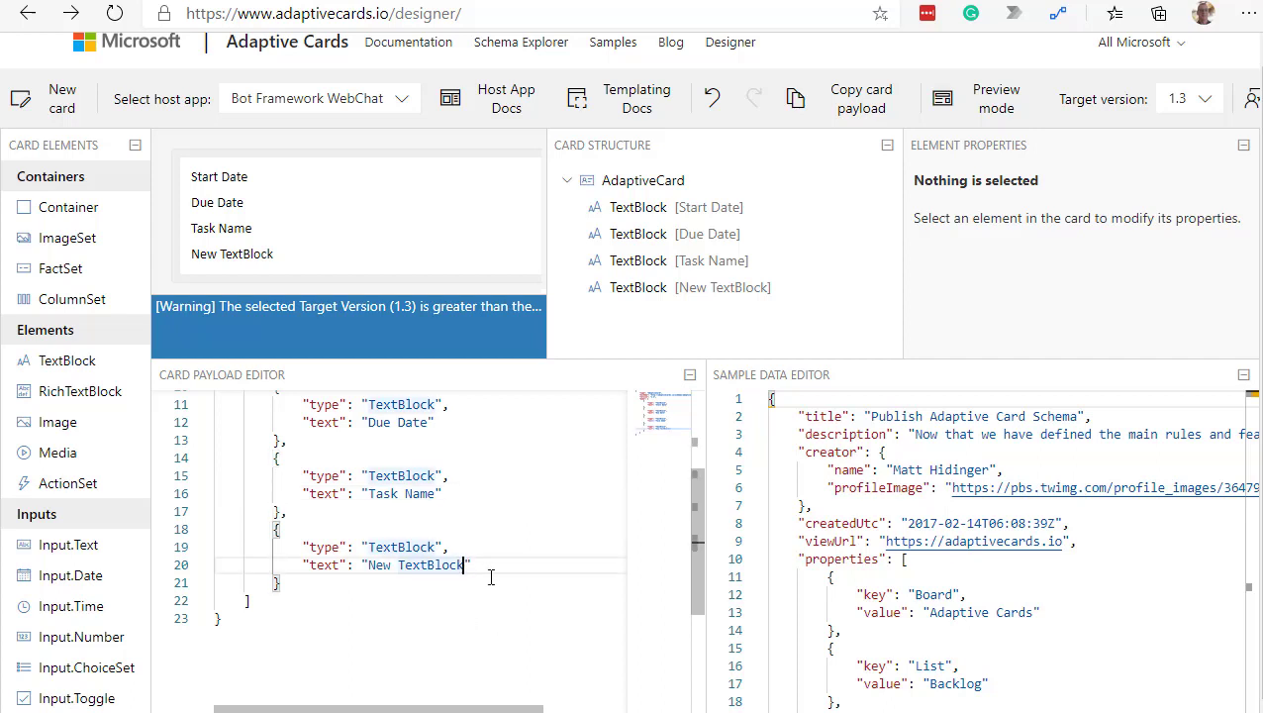
key("BackSpace")
key("BackSpace")
key("BackSpace")
key("BackSpace")
key("BackSpace")
key("BackSpace")
key("BackSpace")
key("BackSpace")
key("BackSpace")
key("BackSpace")
key("BackSpace")
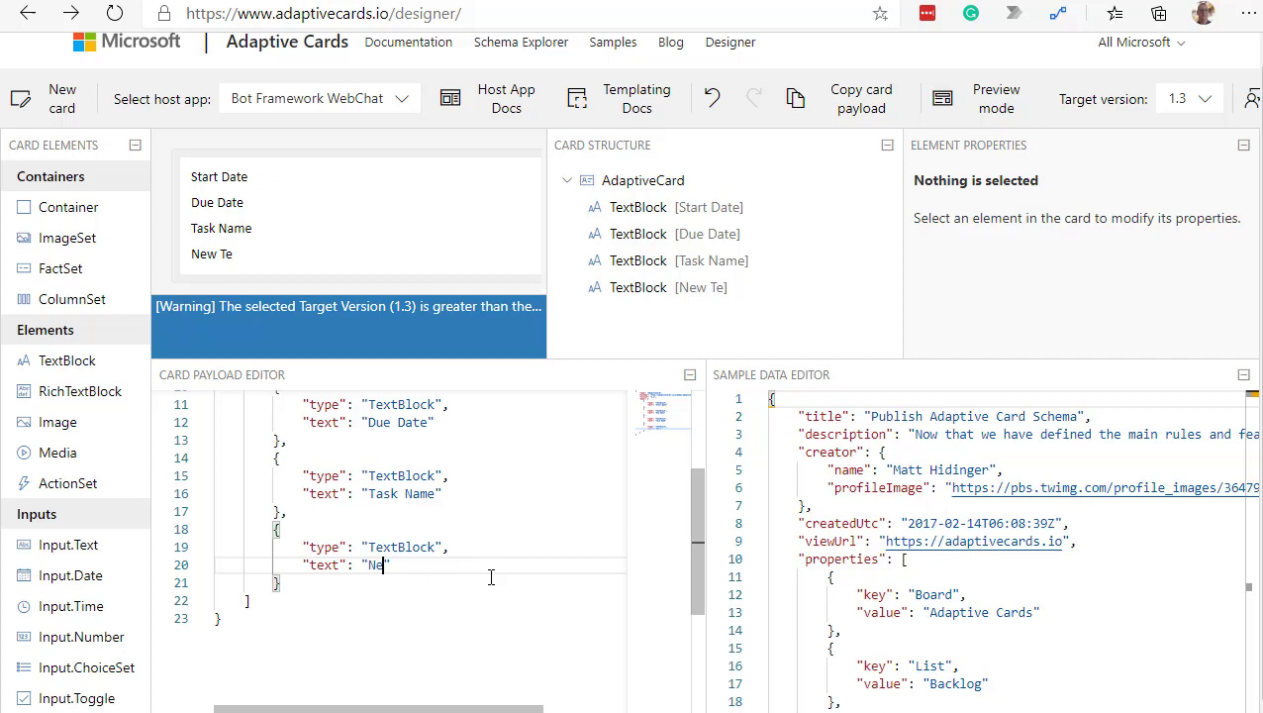
key("BackSpace")
key("BackSpace")
type("Assign")
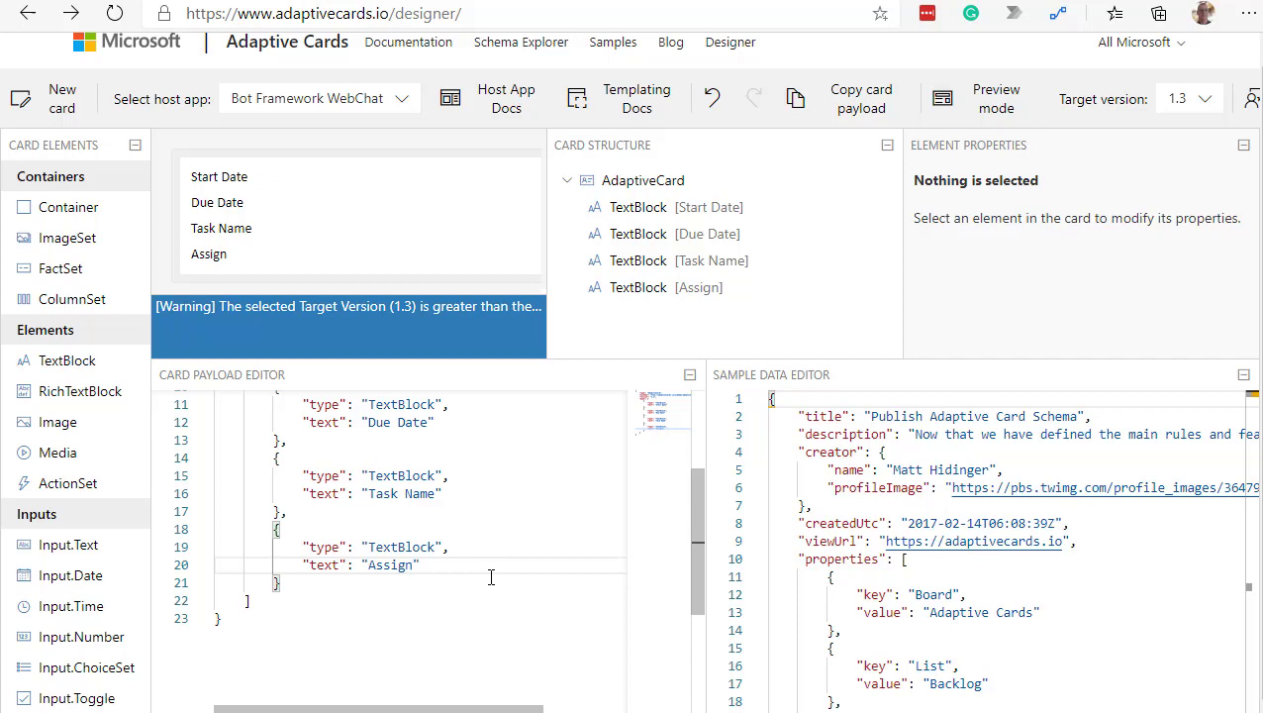
left_click_drag(696, 510, 702, 433)
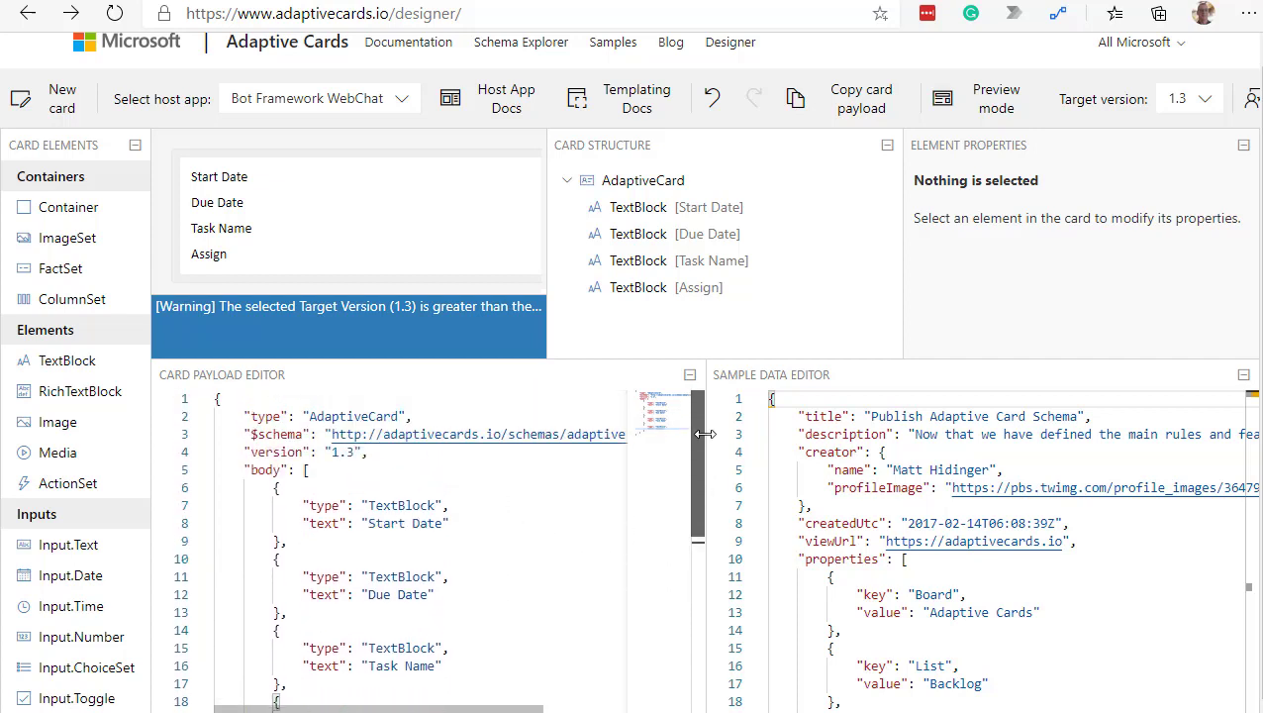
Select and copy the entire card payload JSON from the Adaptive Cards Designer's Card Payload Editor
left_click(203, 398)
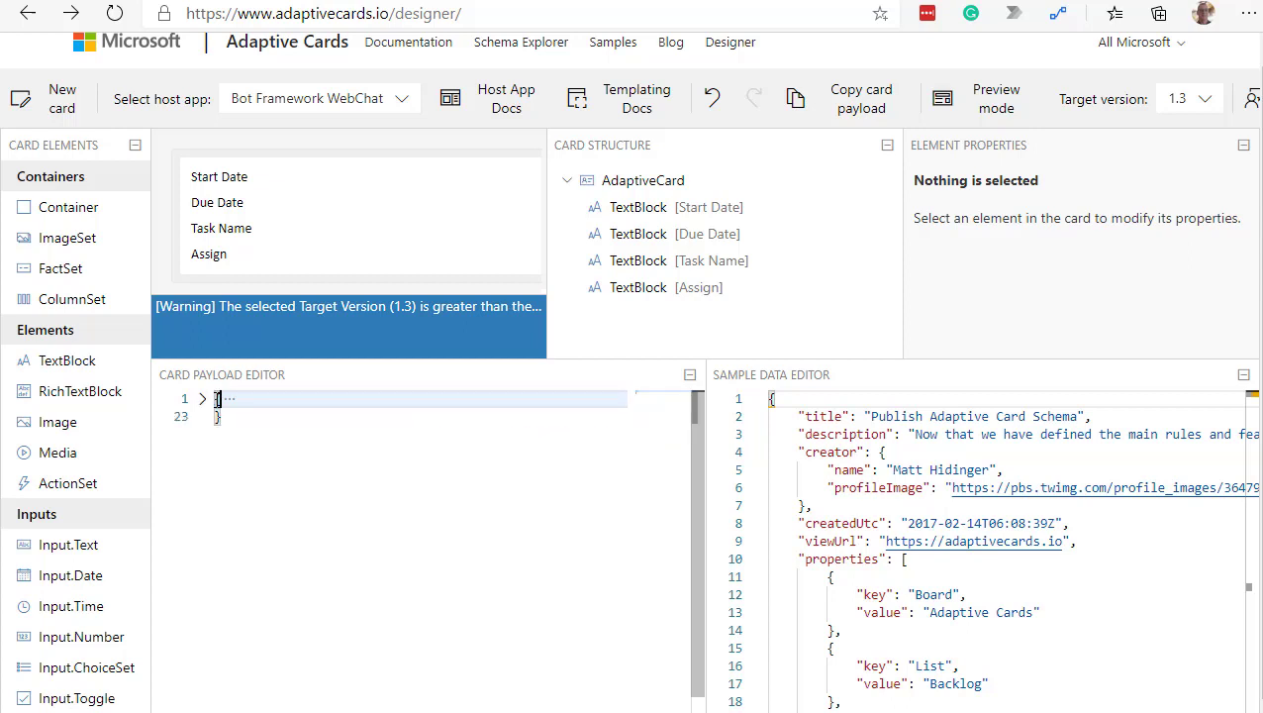
left_click(206, 398)
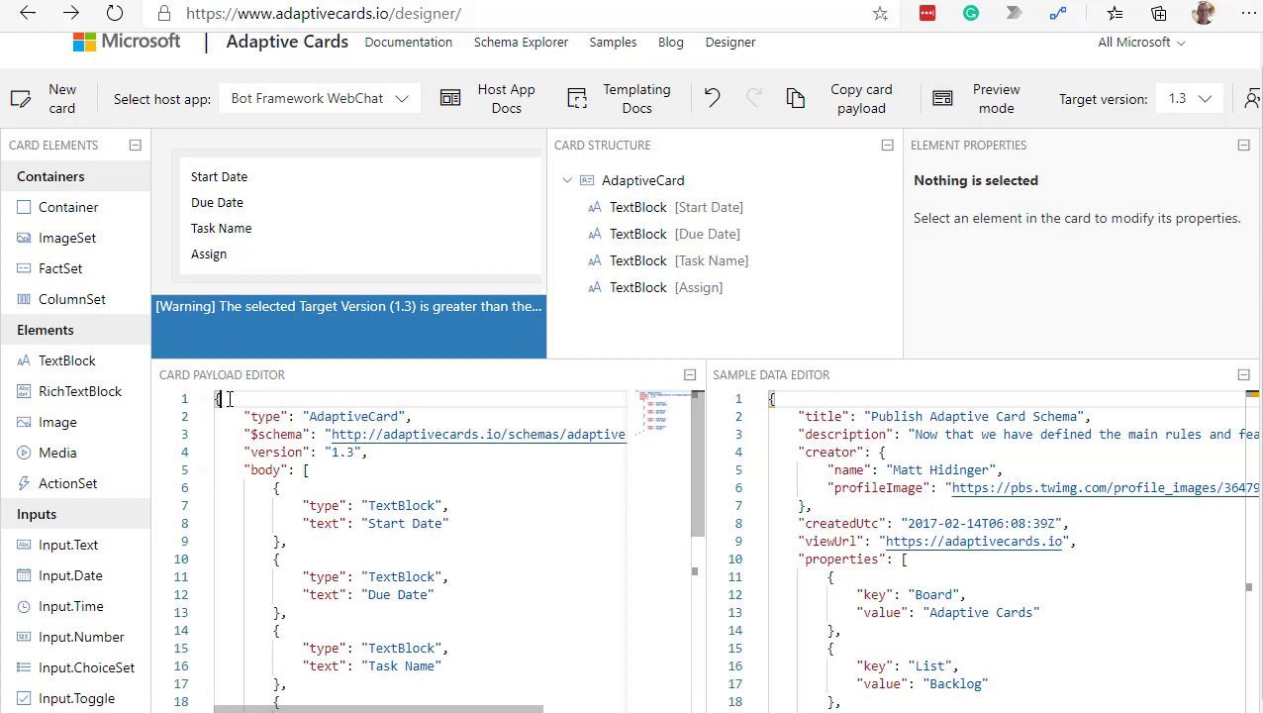
key("ctrl+a")
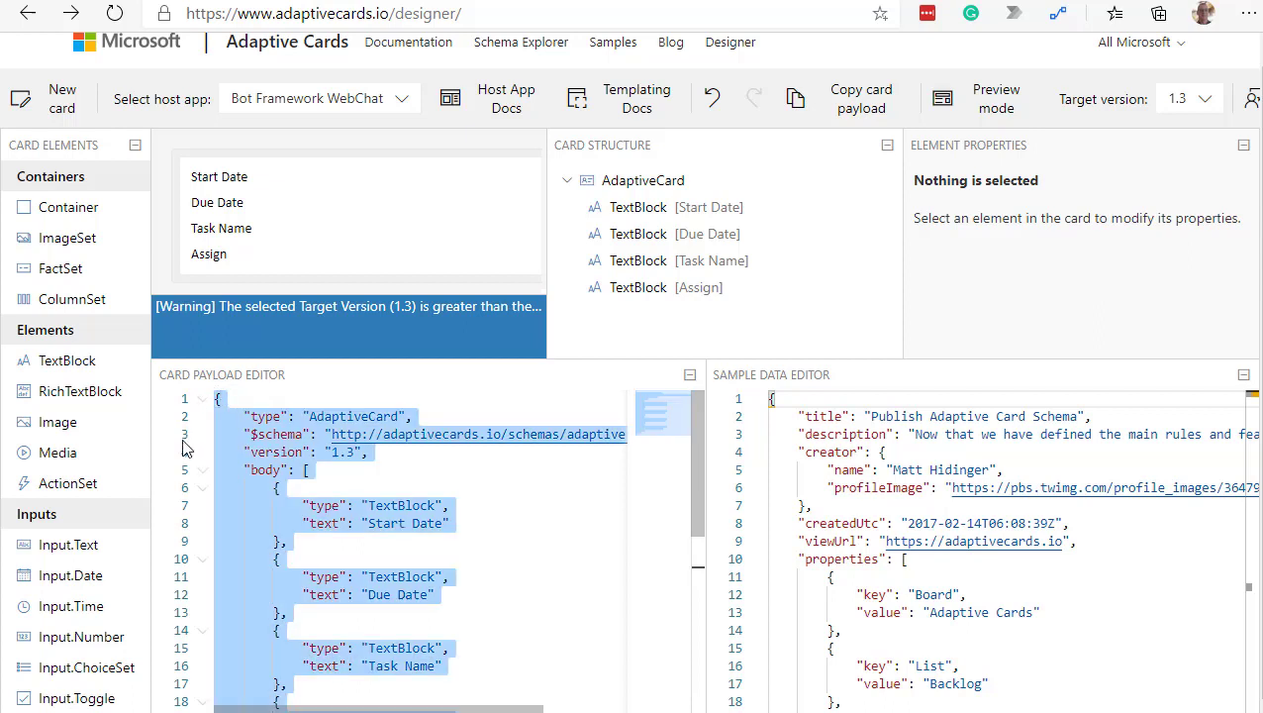
right_click(282, 504)
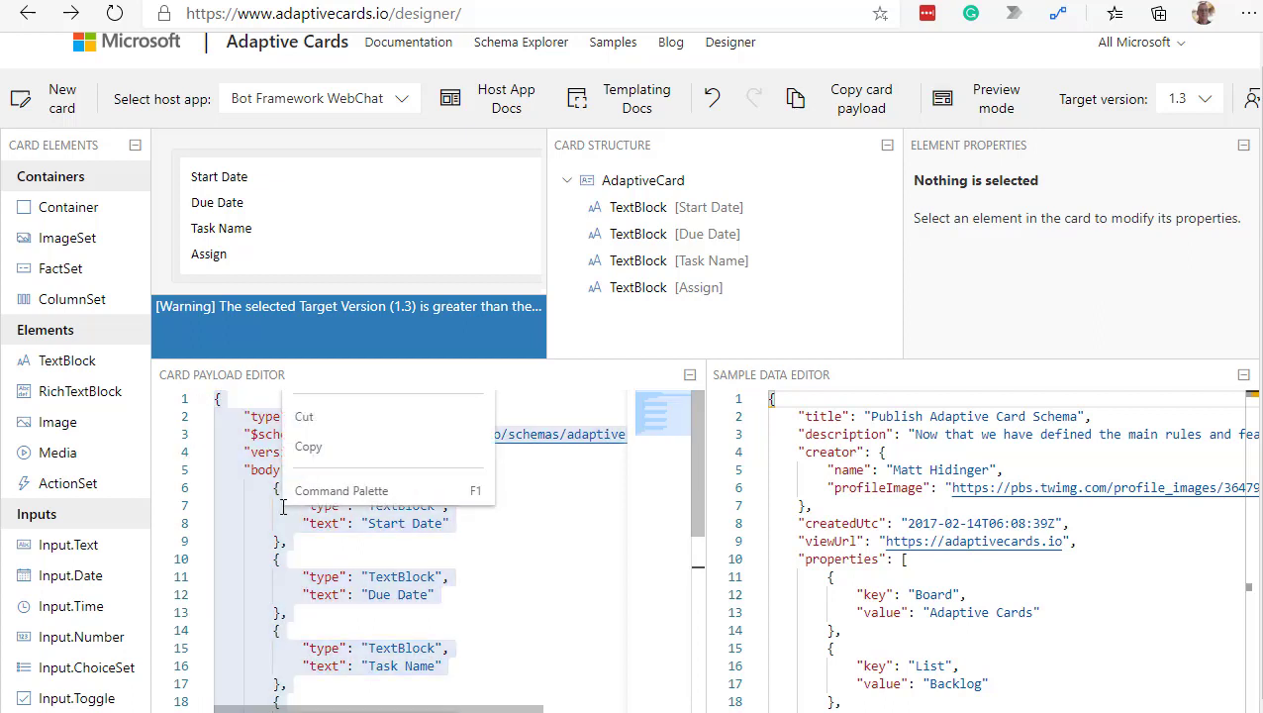
left_click(303, 447)
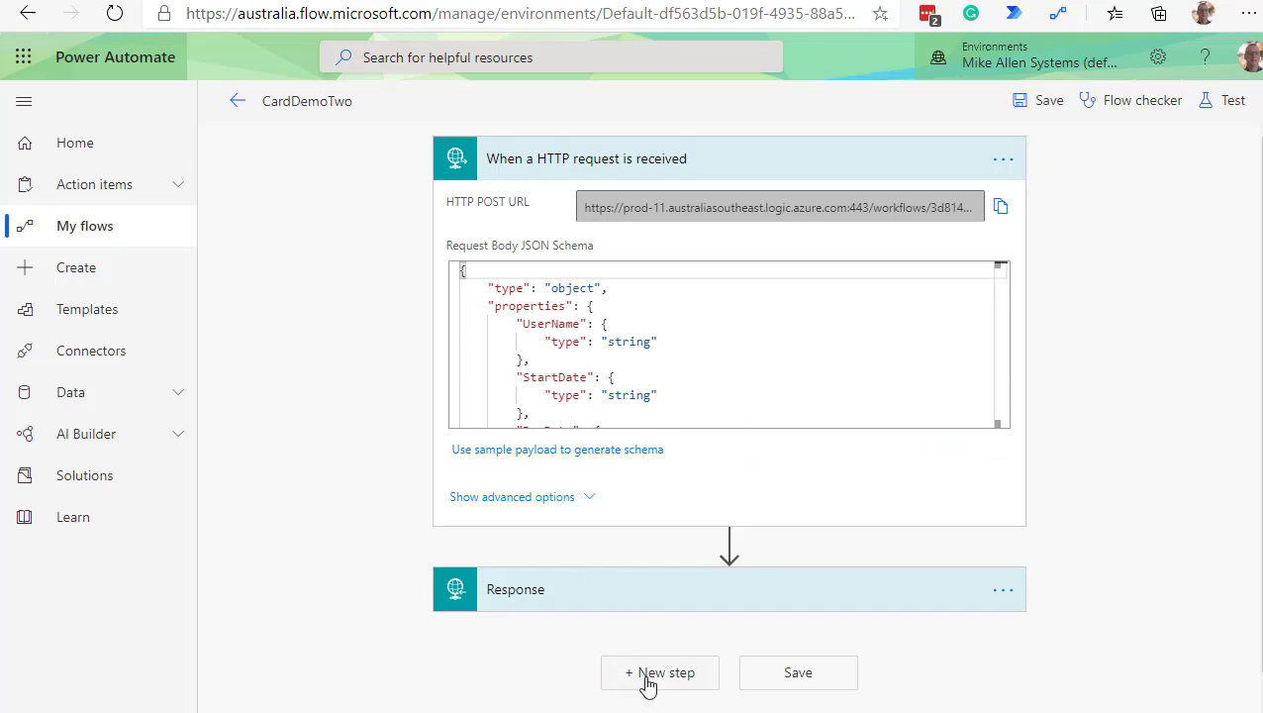
Add a 'Post your own adaptive card as the Flow bot to a channel (preview)' action after Response
left_click(647, 681)
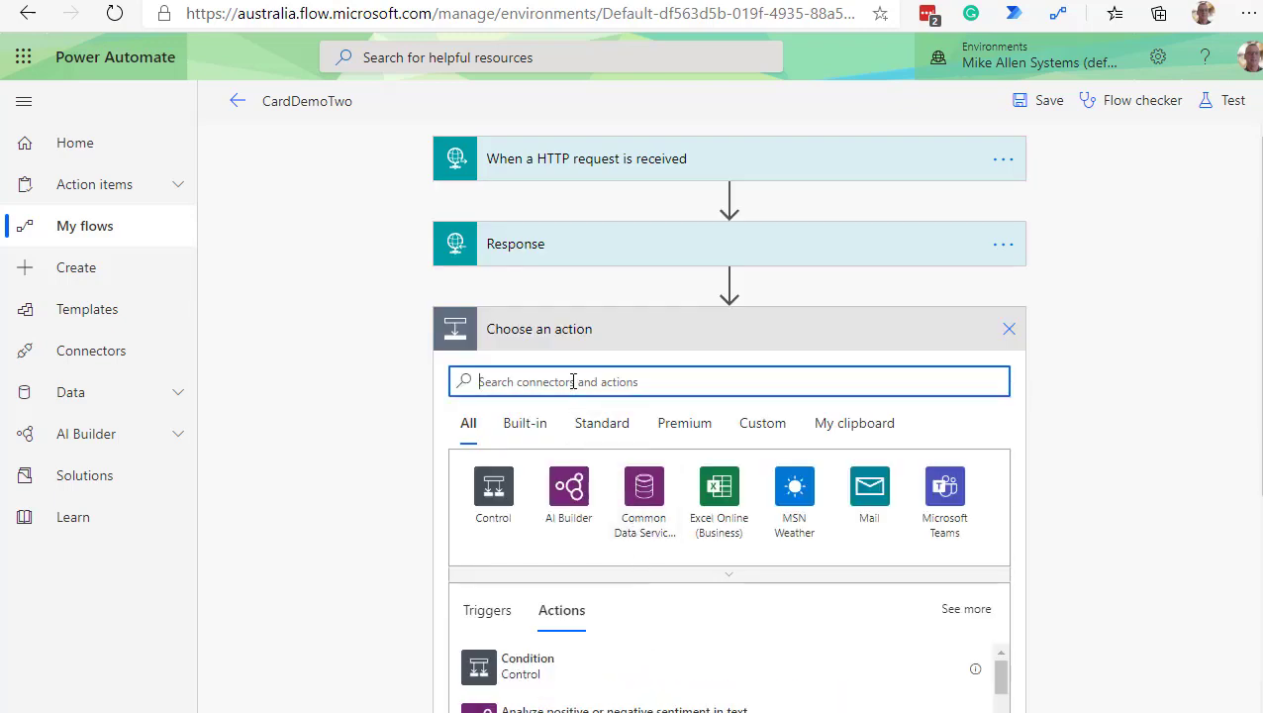
type("adapti")
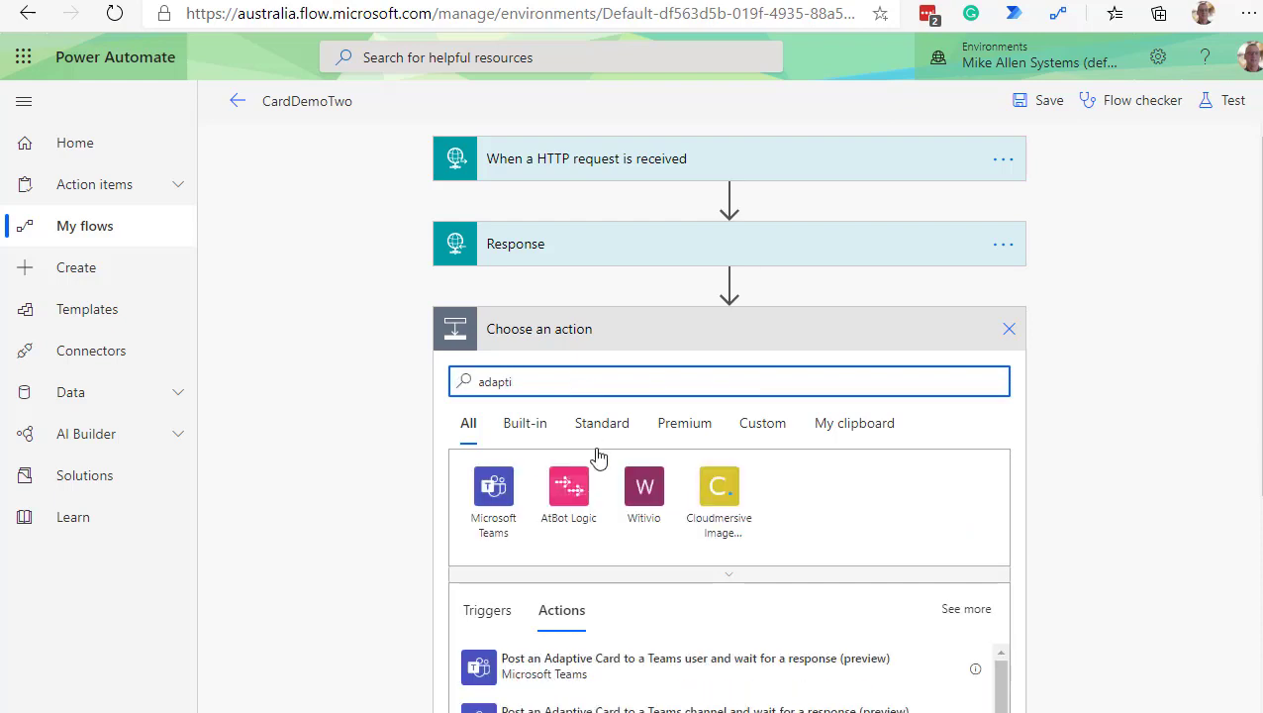
scroll(697, 544, "down", 1)
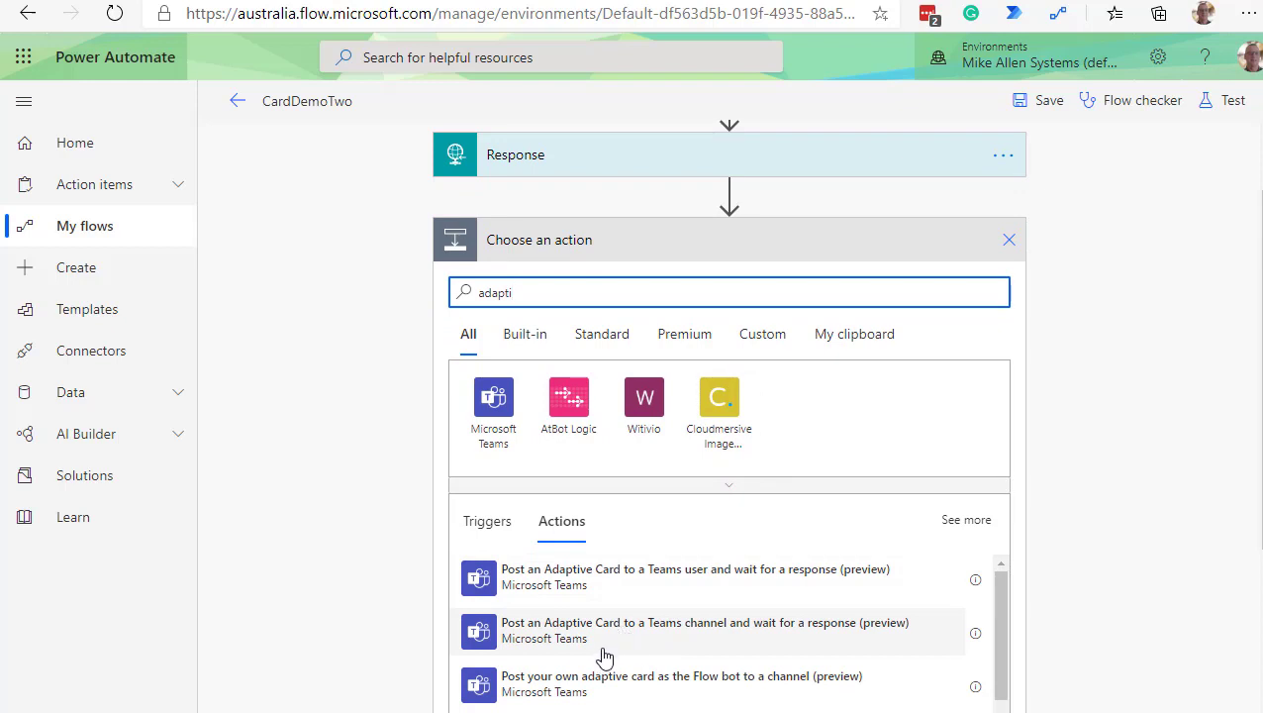
scroll(616, 592, "down", 1)
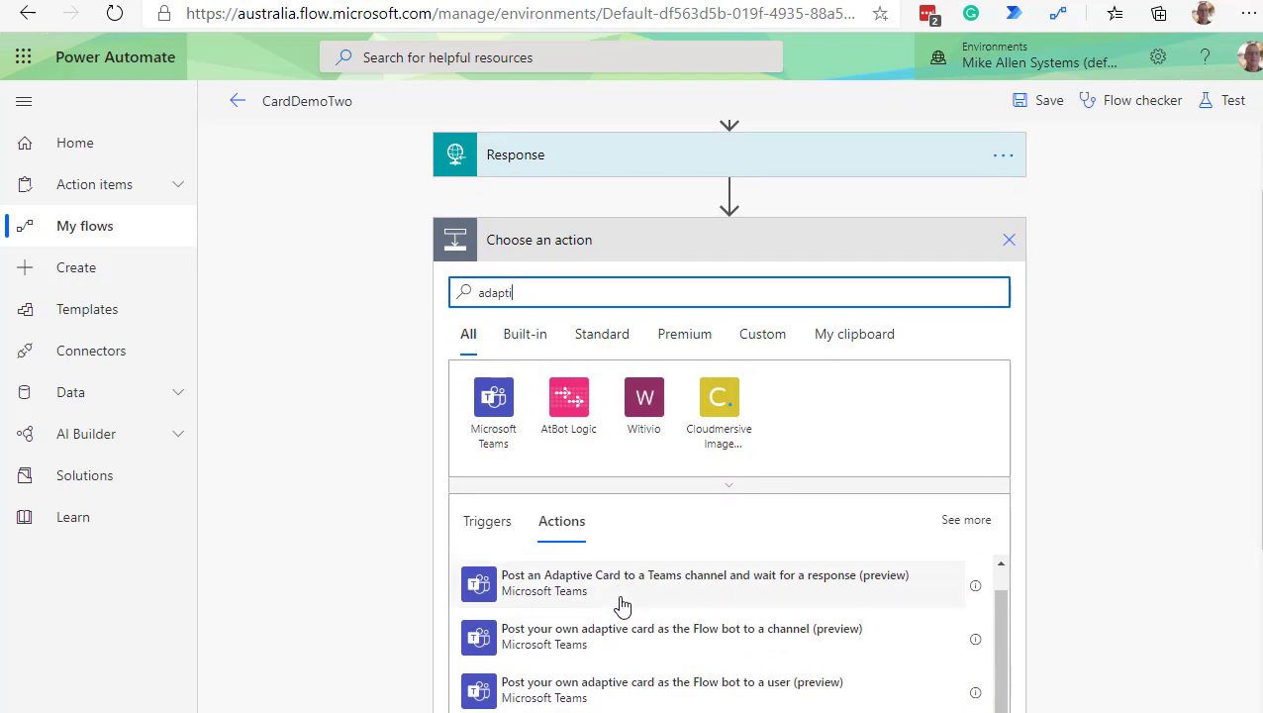
scroll(618, 599, "down", 1)
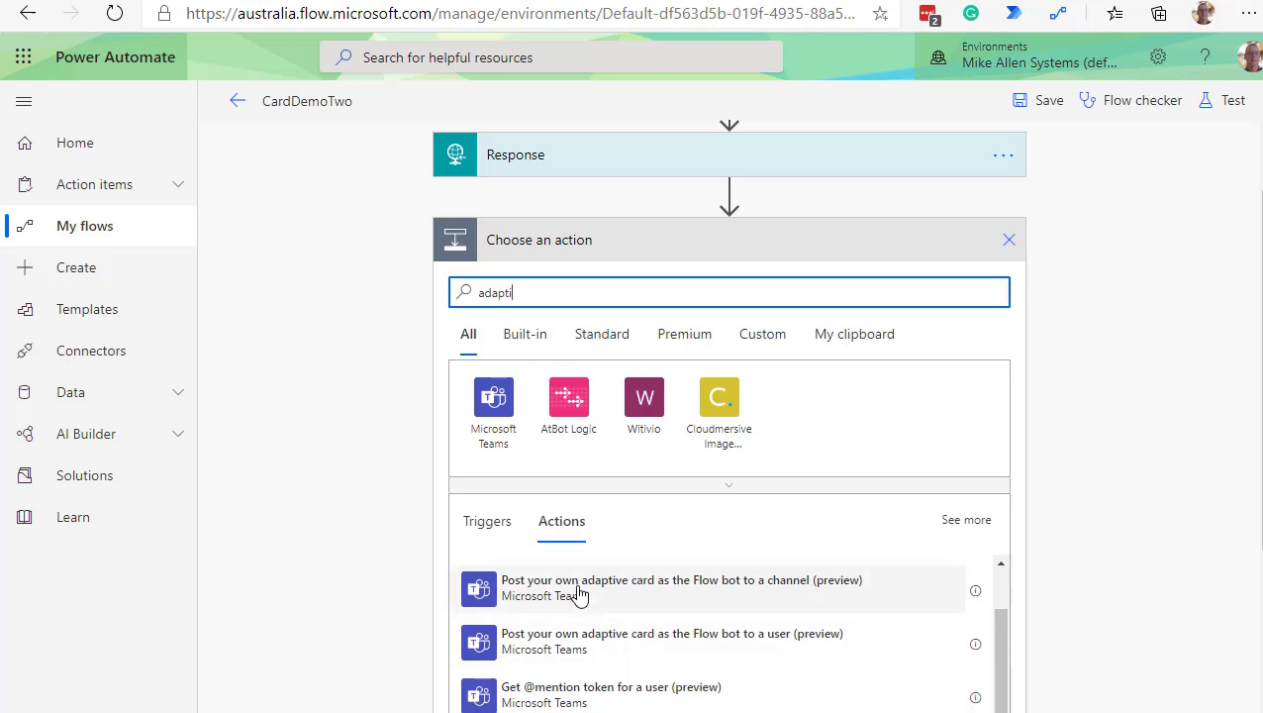
left_click(579, 592)
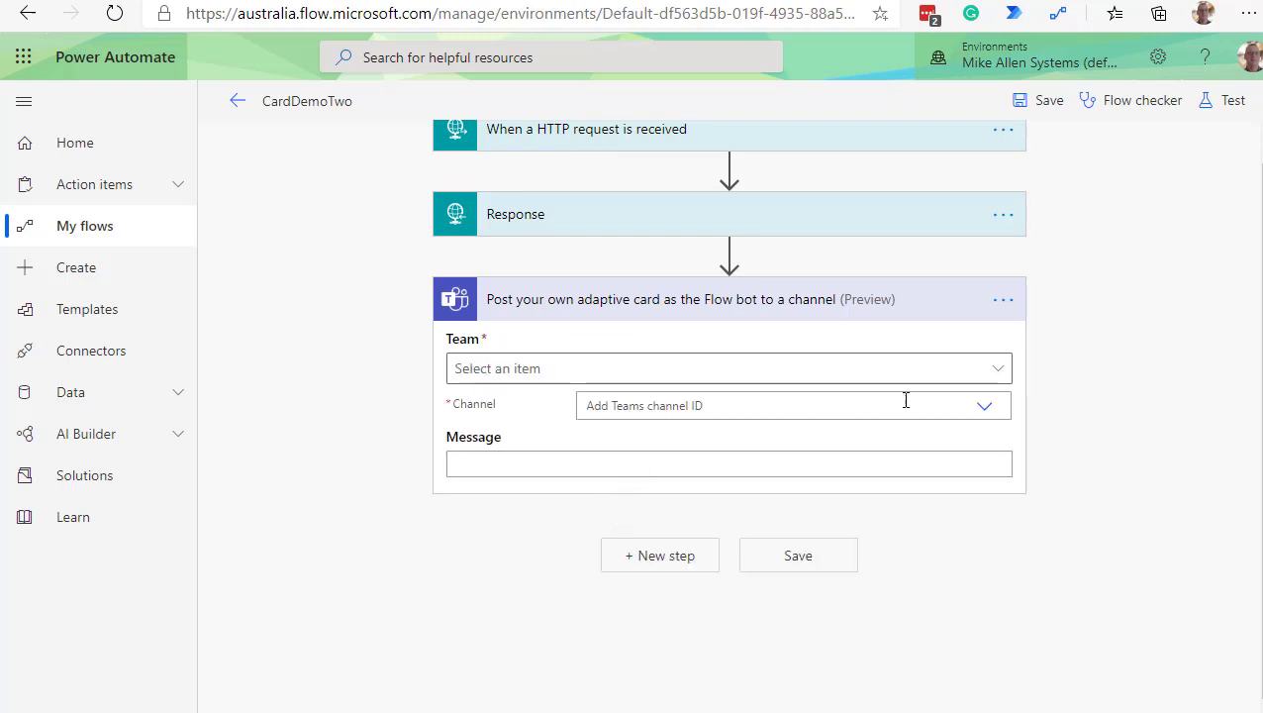
Choose the company team as the Team for the Teams card step
left_click(1004, 368)
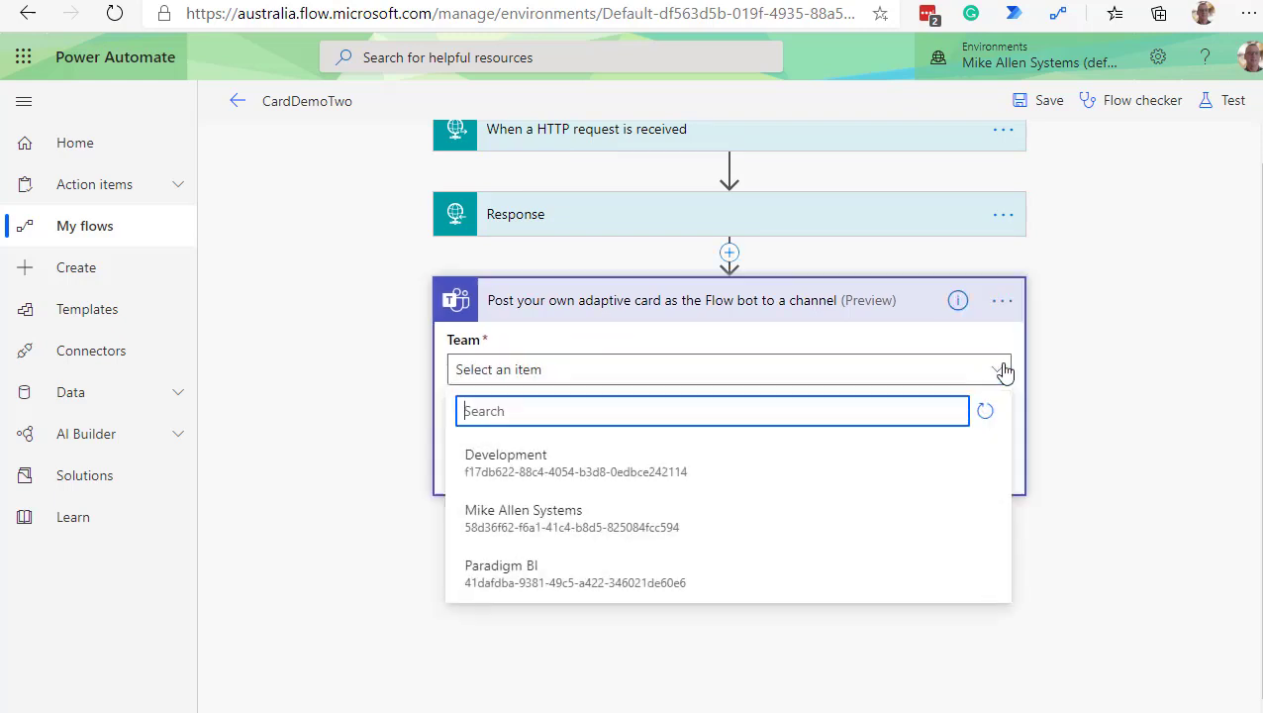
left_click(669, 515)
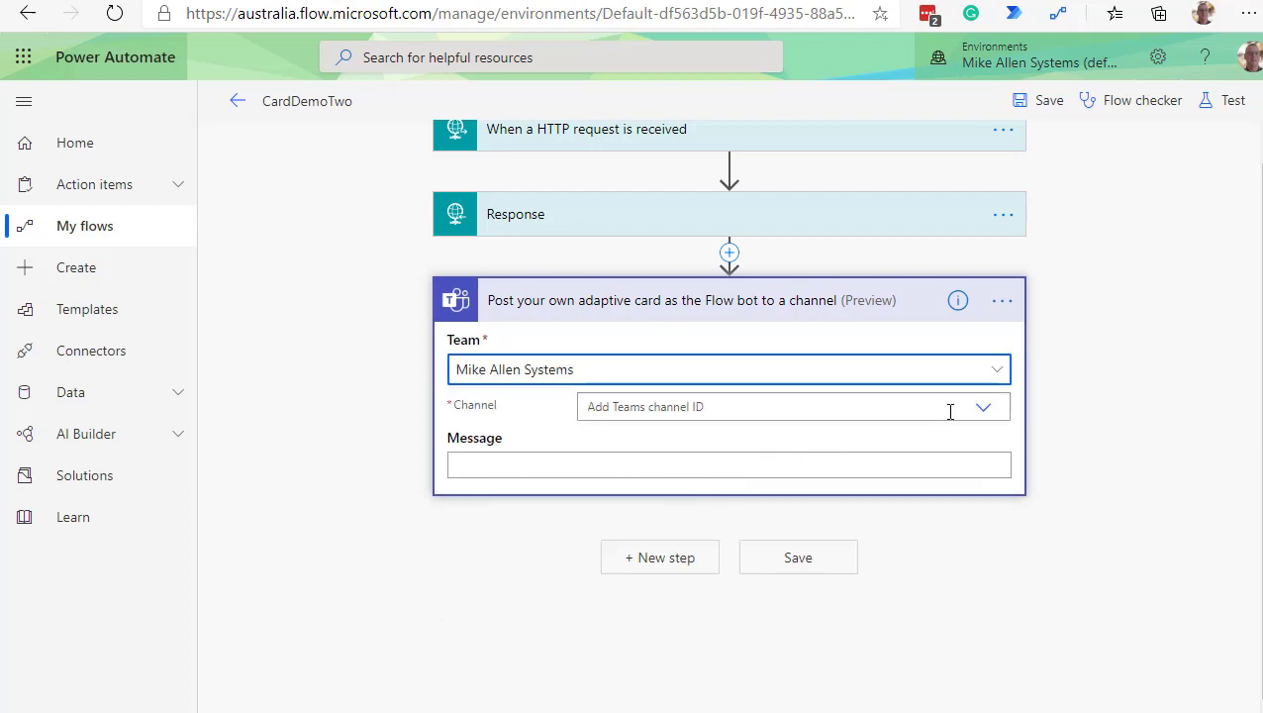
left_click(985, 408)
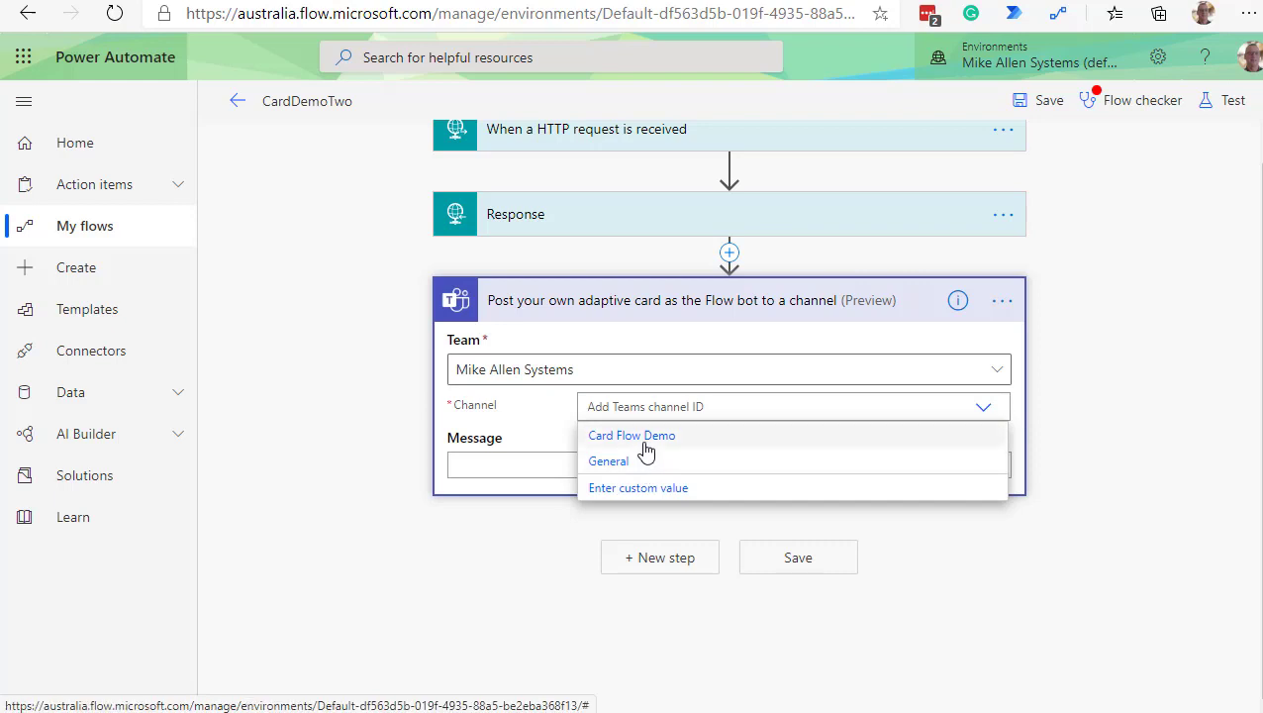
Target the Card Flow Demo channel and paste the adaptive card JSON into Message
left_click(644, 445)
left_click(592, 468)
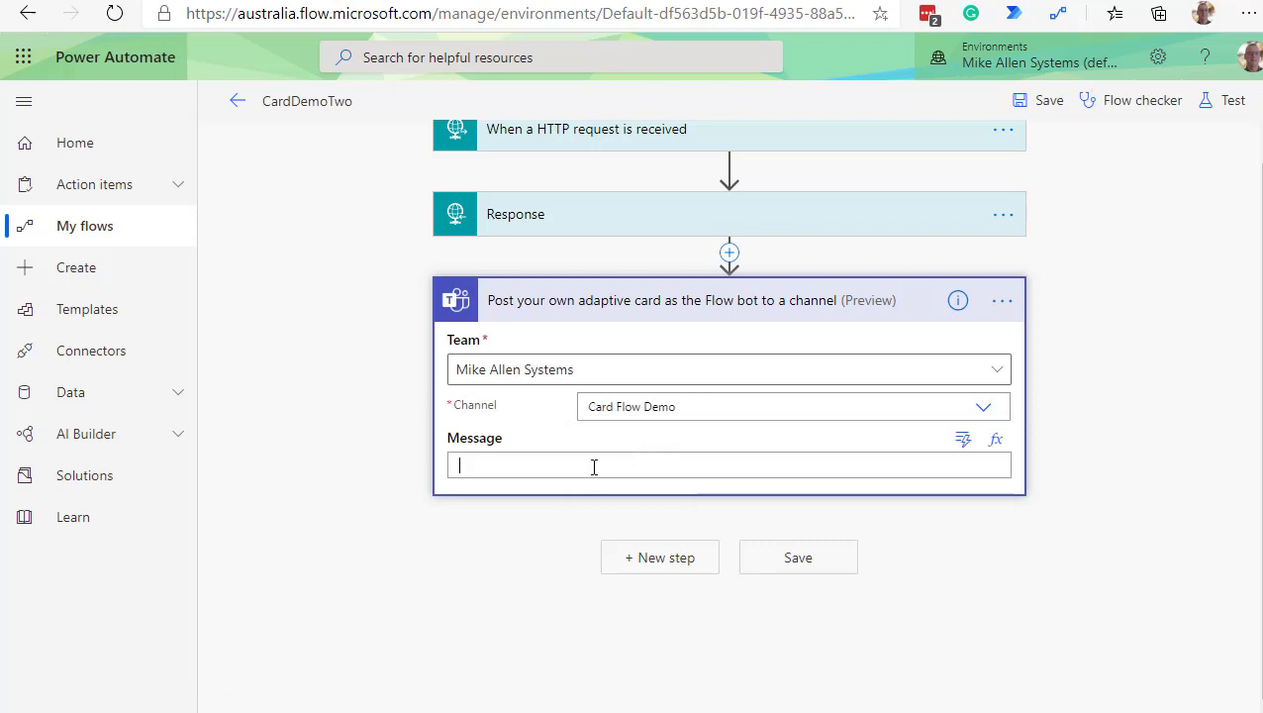
key("ctrl+v")
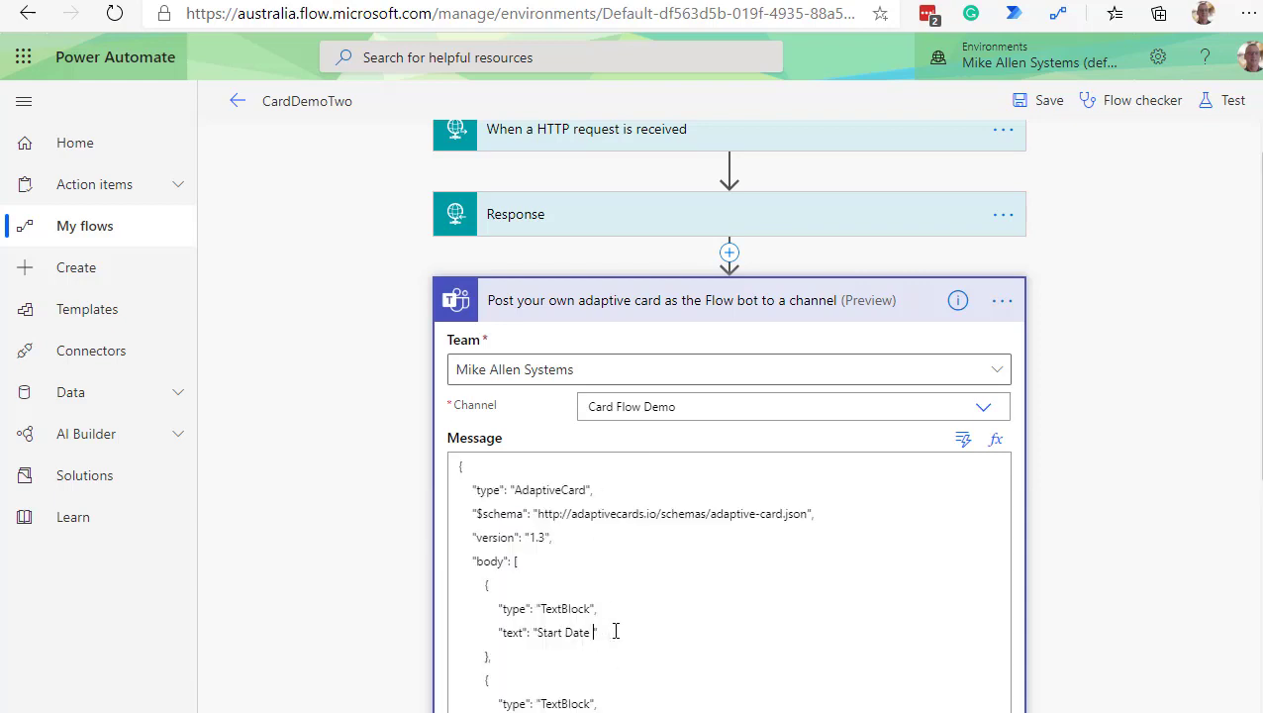
Insert the StartDate dynamic value after the 'Start Date' label in the card JSON
left_click(965, 442)
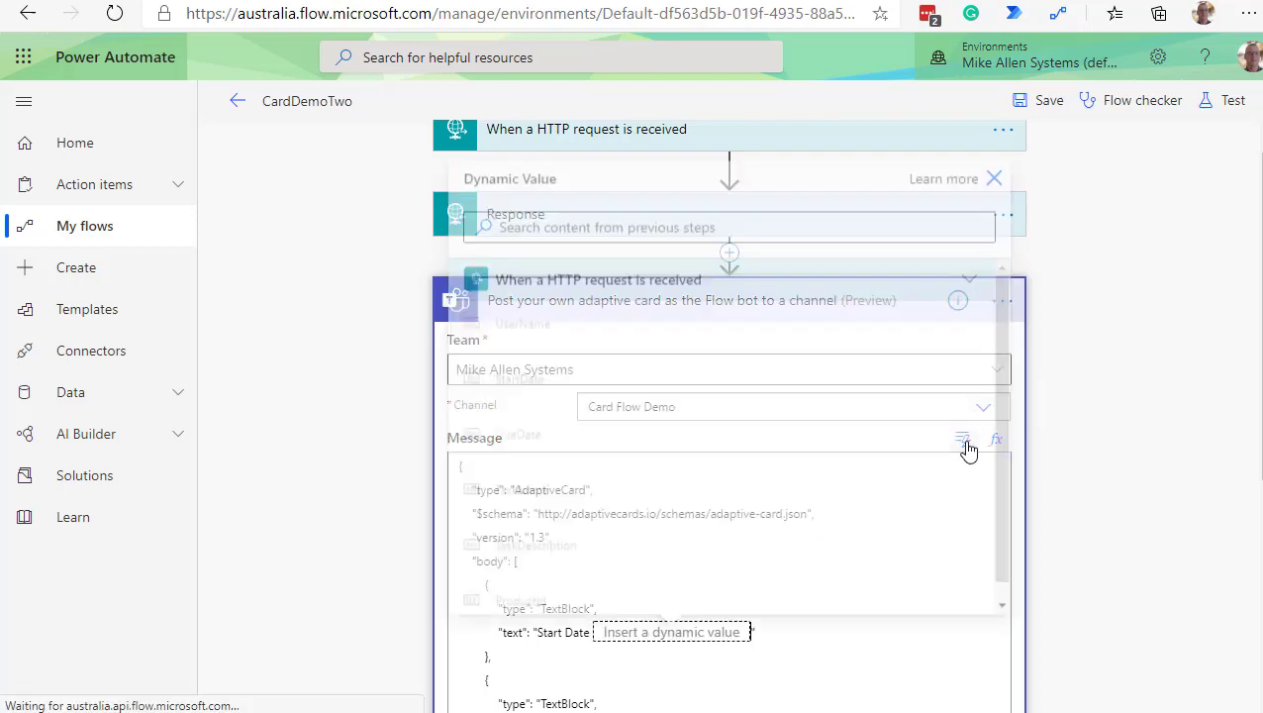
left_click(526, 388)
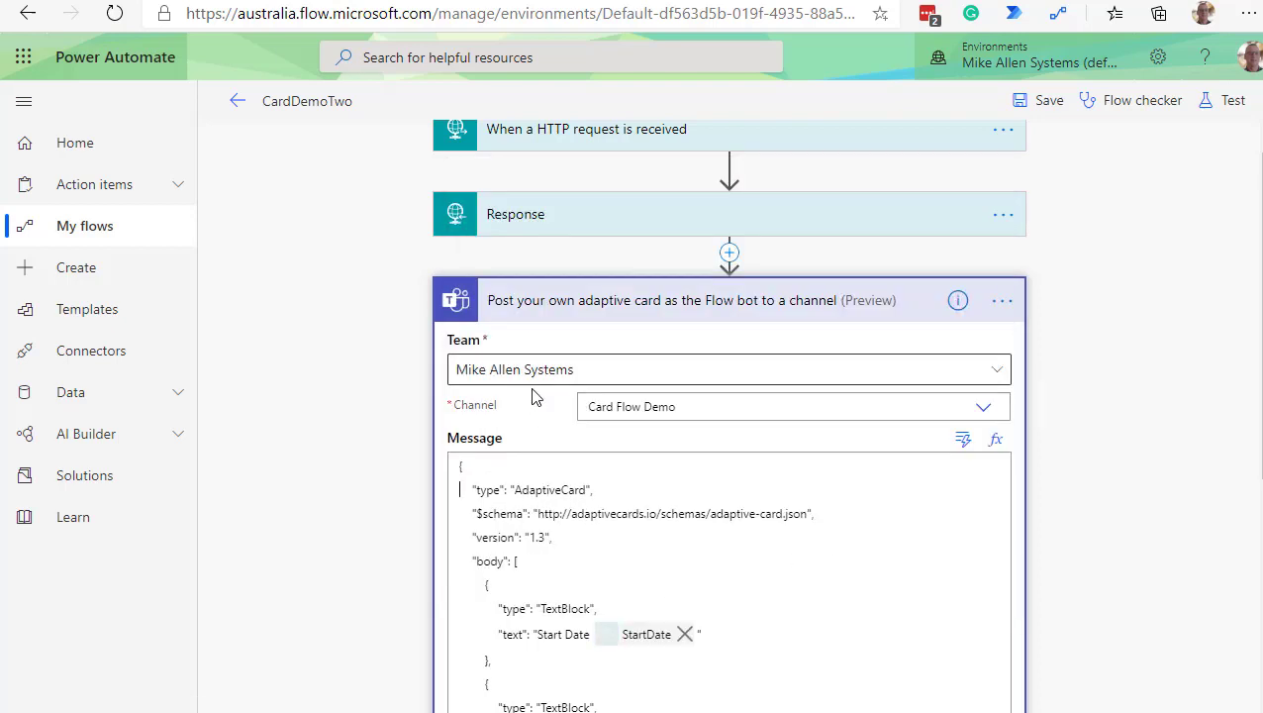
scroll(780, 501, "down", 3)
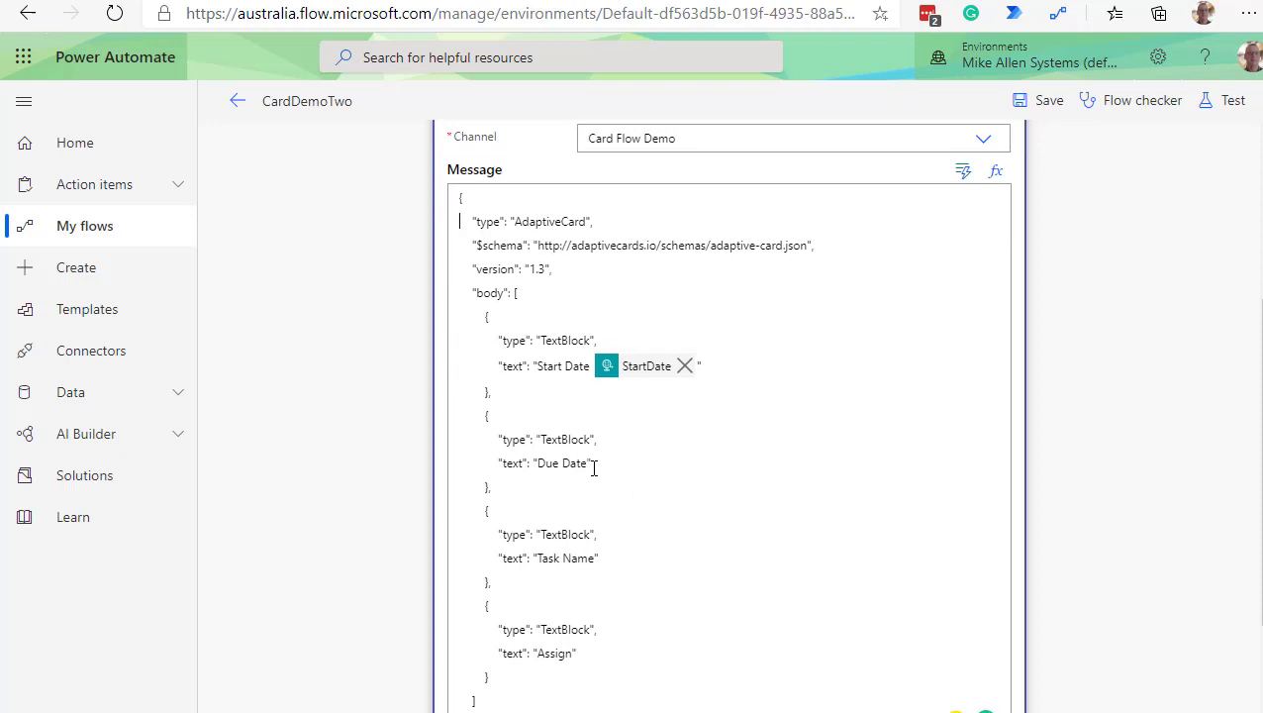
scroll(1256, 441, "down", 1)
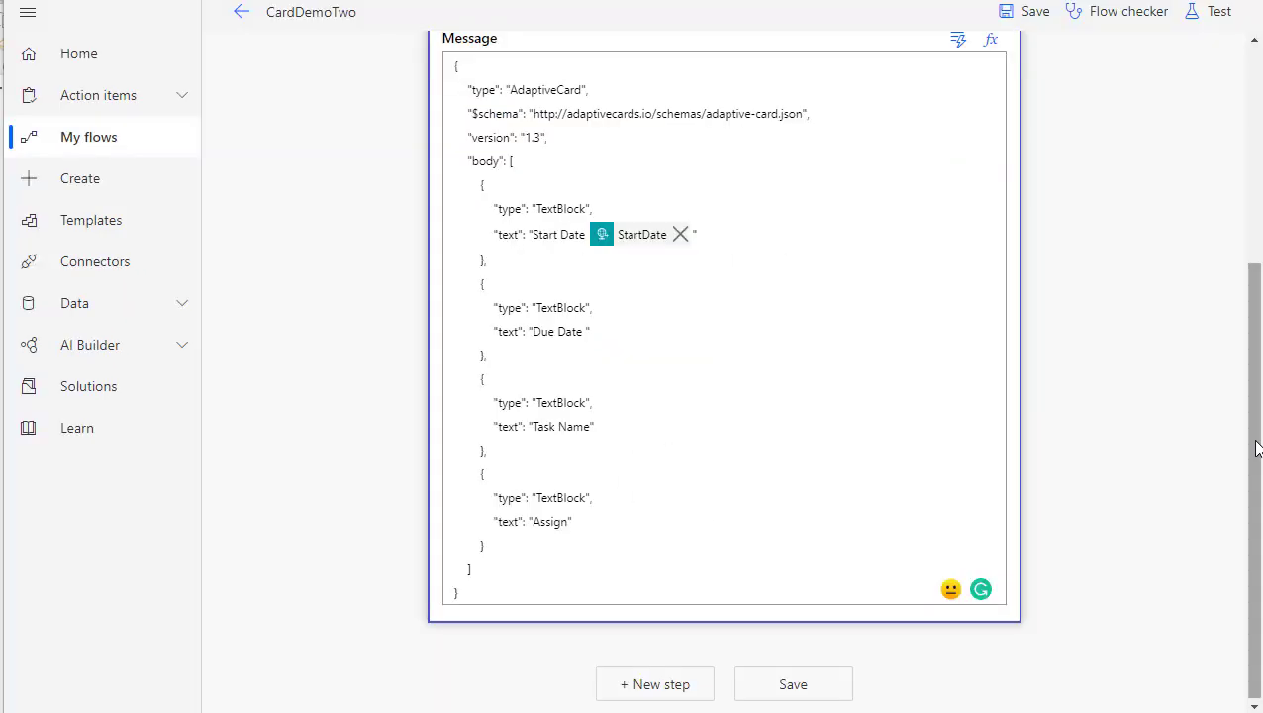
left_click_drag(1255, 447, 1252, 389)
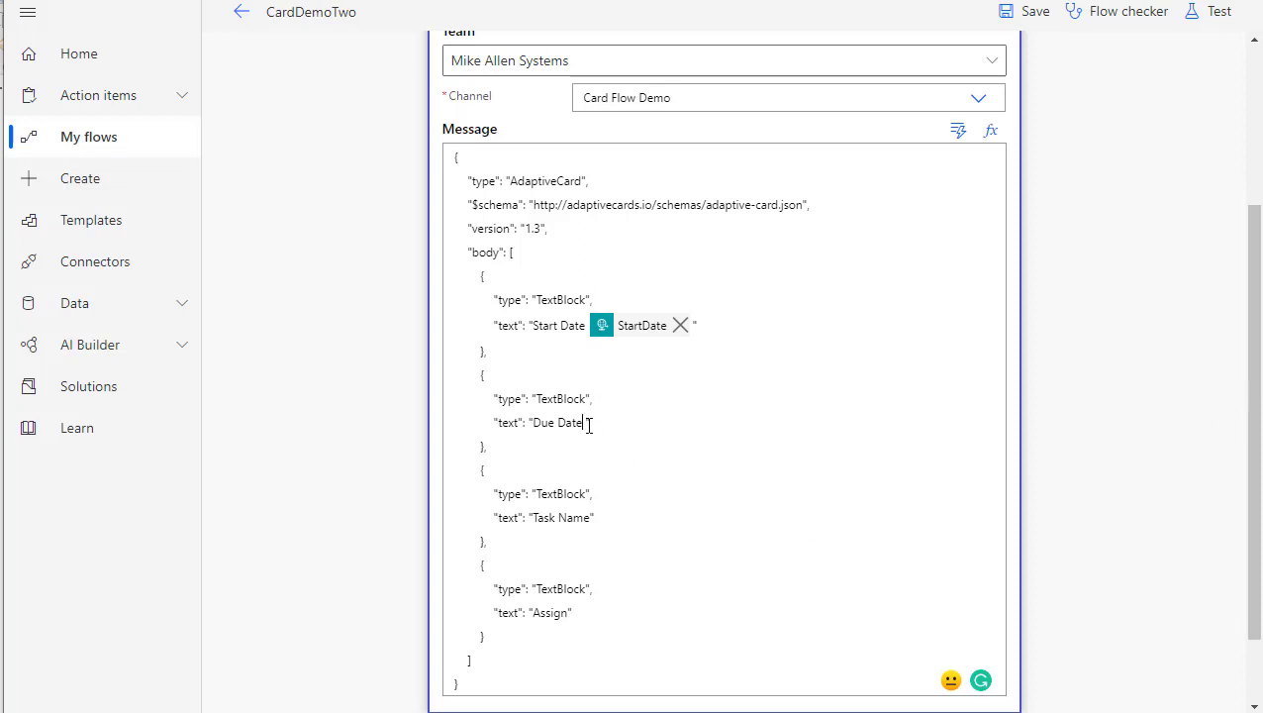
Insert DueDate after 'Due Date' and remove the misplaced TaskName token and stray text
left_click(957, 131)
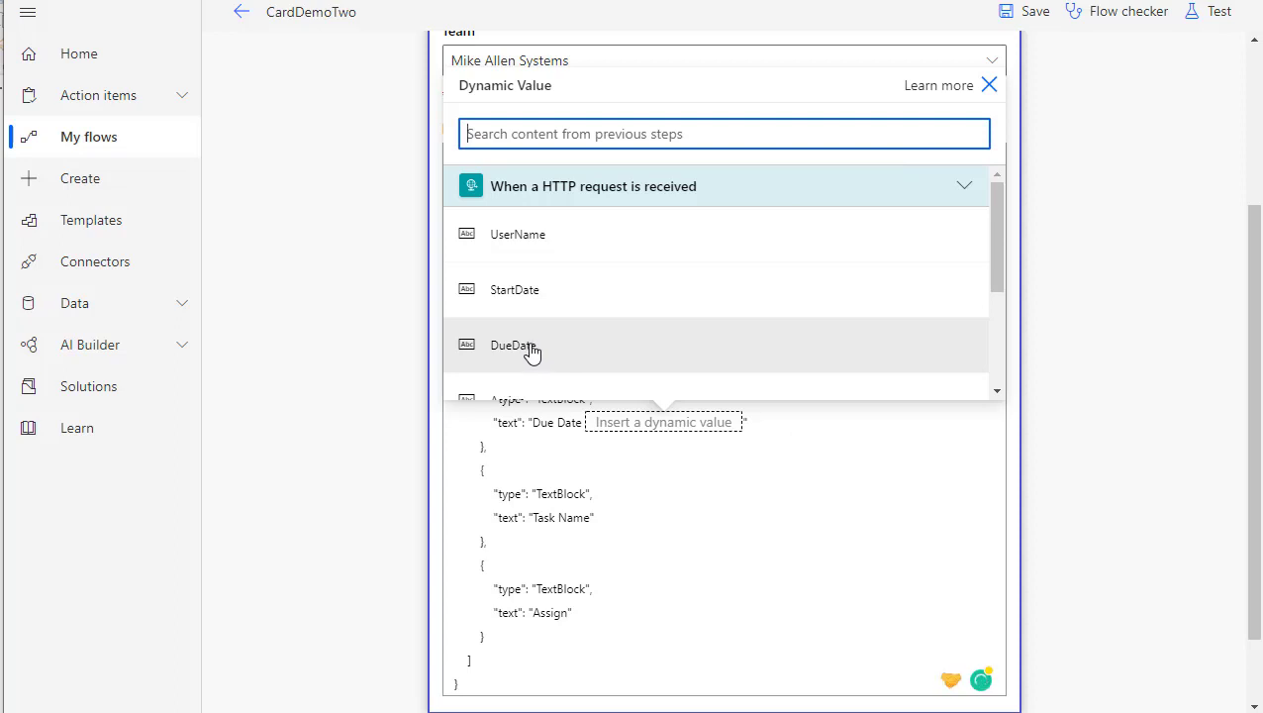
left_click(531, 354)
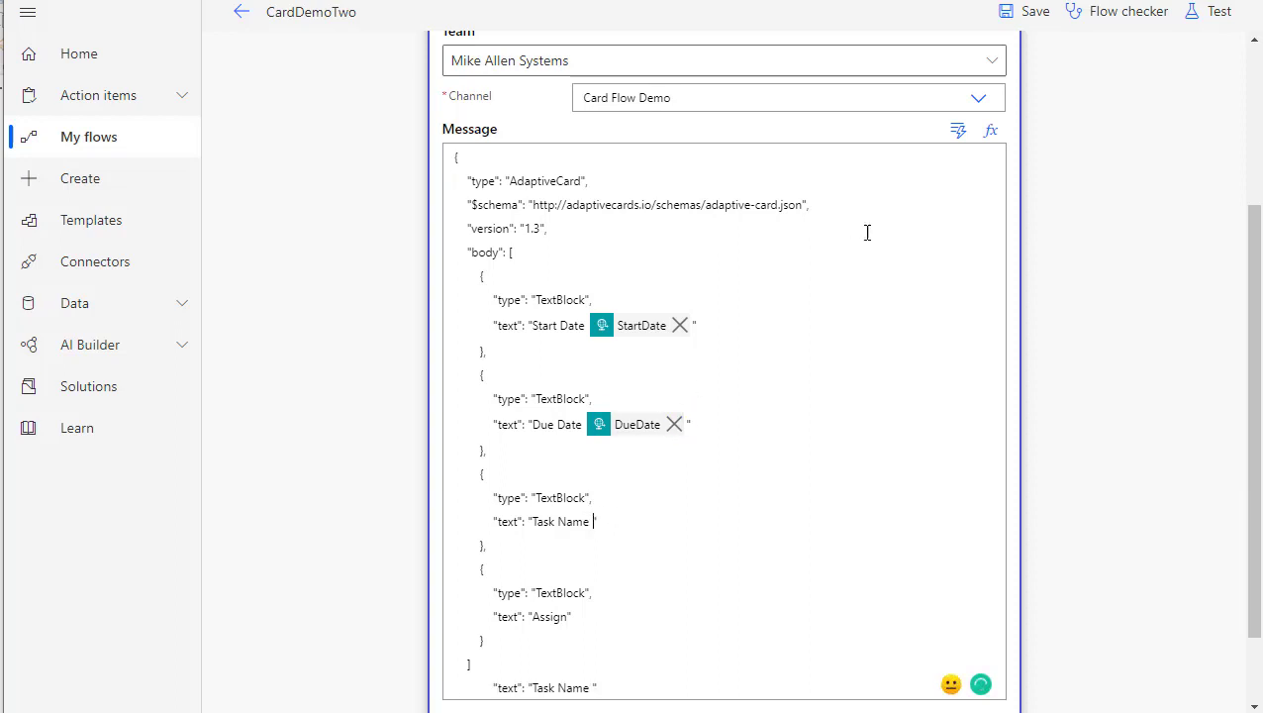
left_click(959, 133)
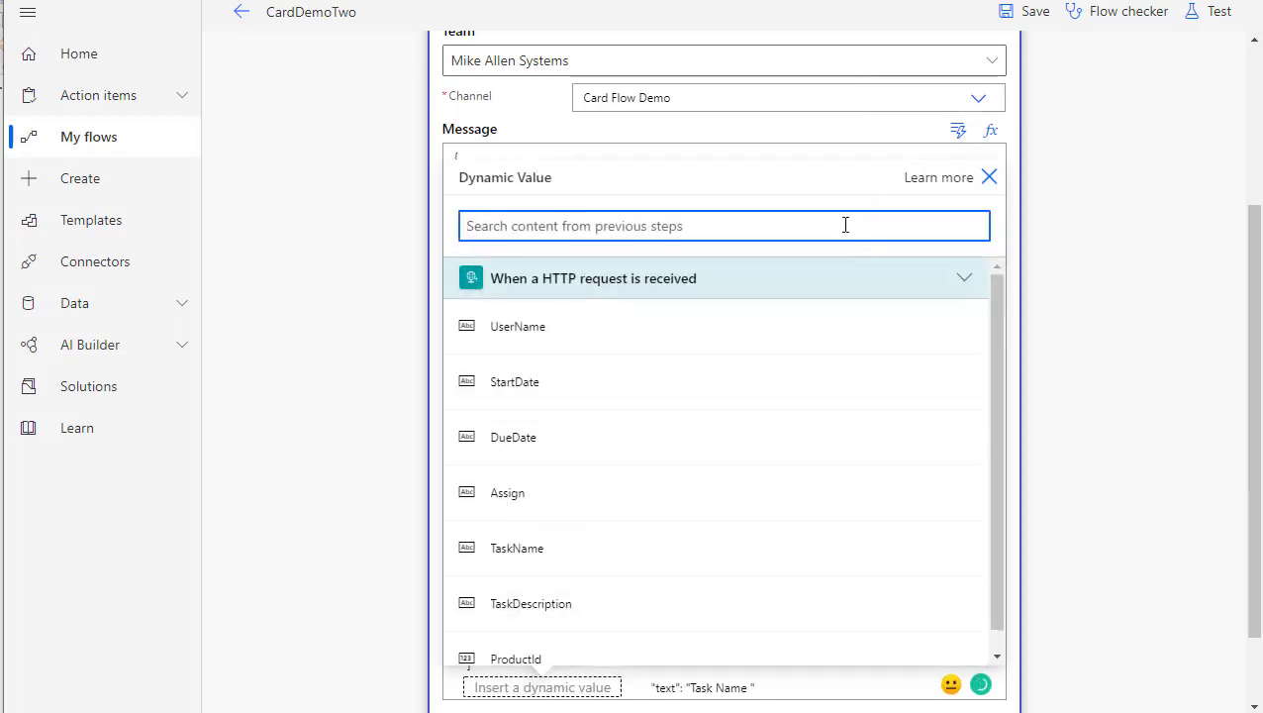
left_click(531, 550)
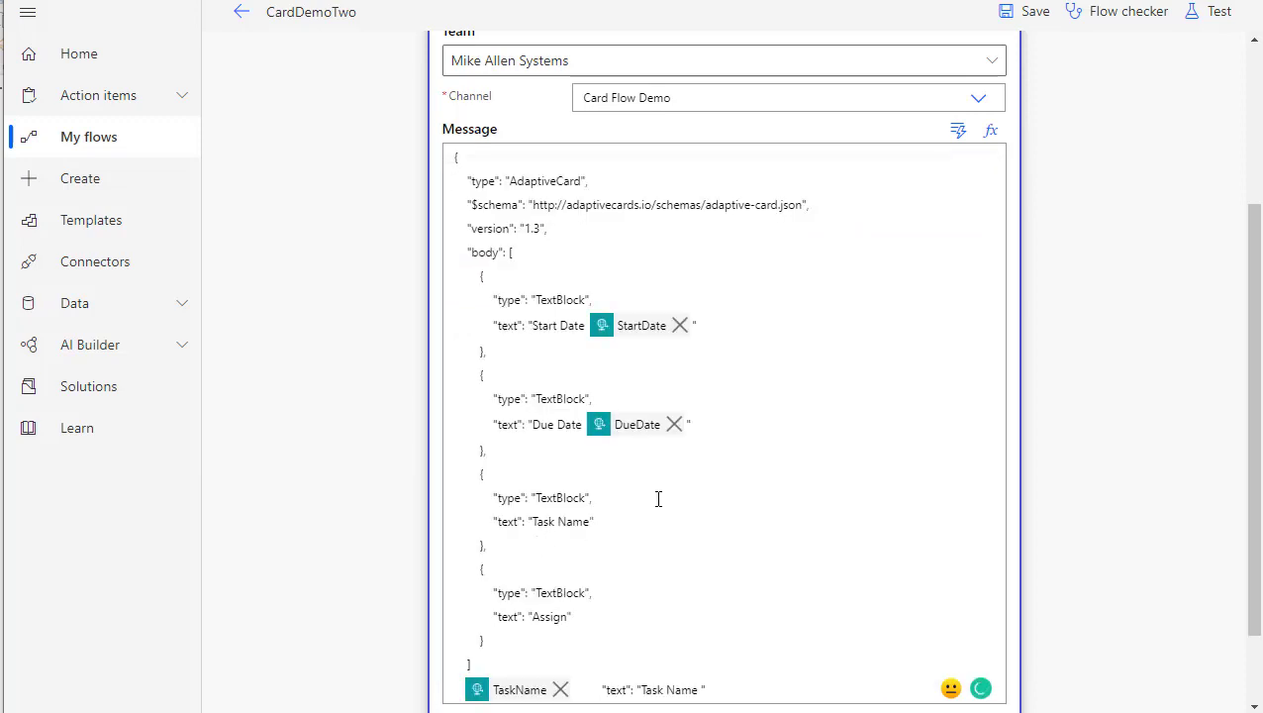
scroll(658, 499, "down", 1)
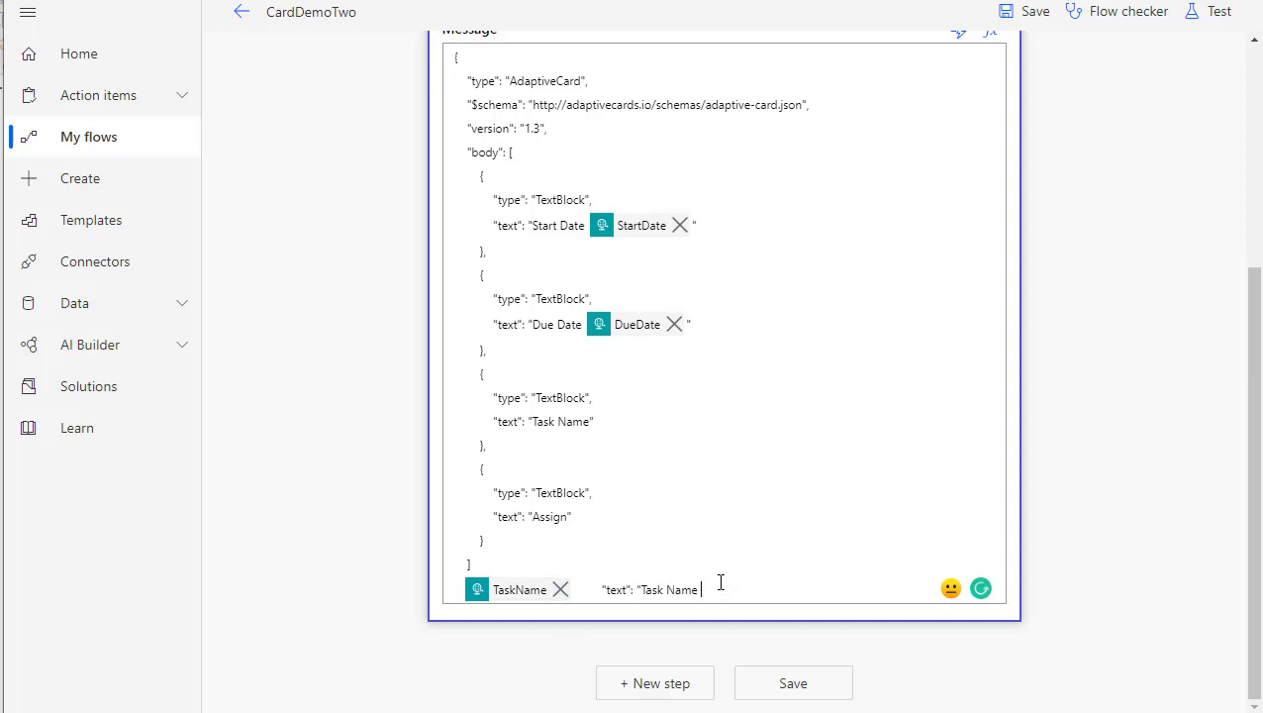
key("BackSpace")
key("BackSpace")
key("BackSpace")
key("BackSpace")
key("BackSpace")
key("BackSpace")
key("BackSpace")
key("BackSpace")
key("BackSpace")
key("BackSpace")
key("BackSpace")
key("BackSpace")
key("BackSpace")
key("BackSpace")
key("BackSpace")
key("BackSpace")
key("BackSpace")
key("BackSpace")
left_click_drag(583, 586, 449, 583)
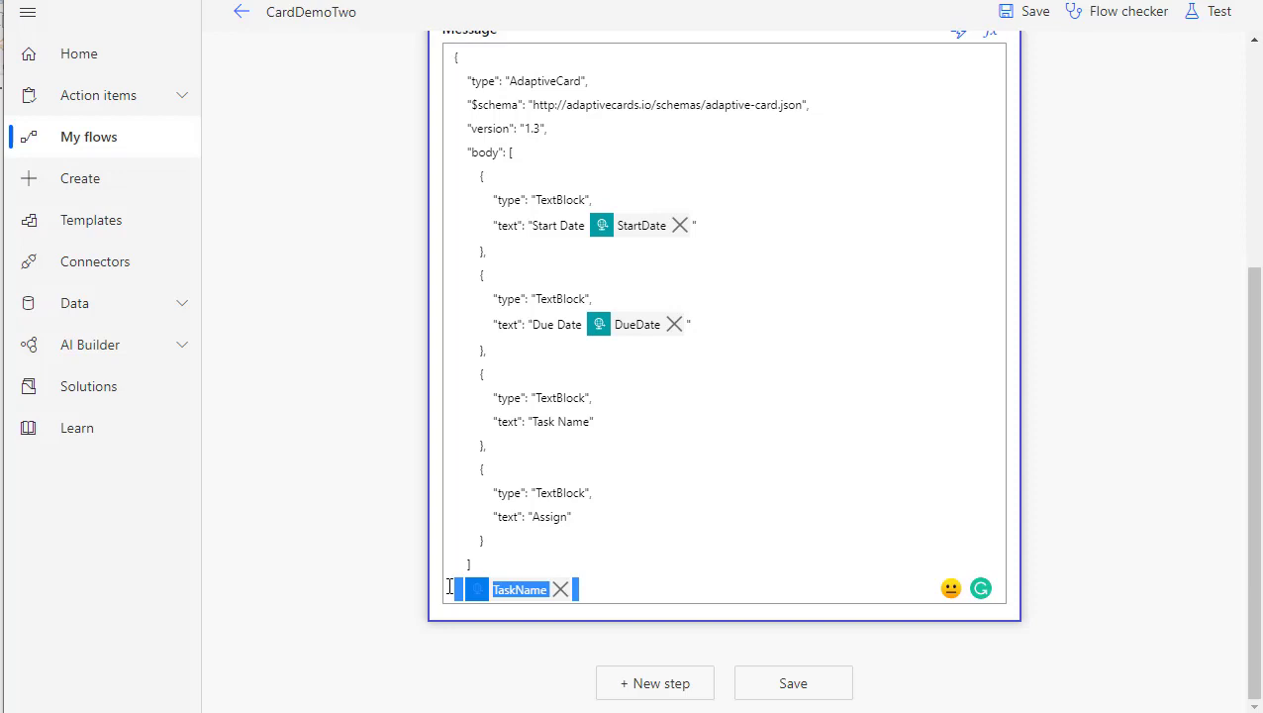
left_click(591, 422)
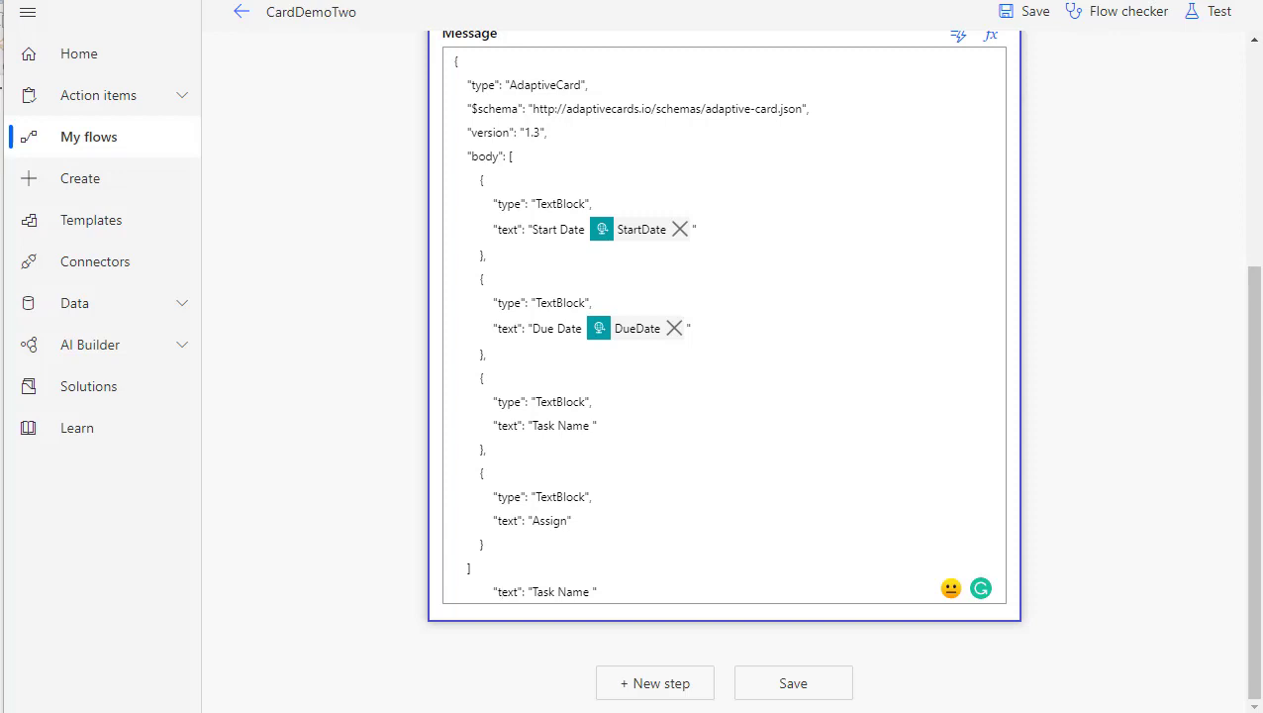
Insert the TaskName and Assign dynamic values after their 'Task Name' and 'Assign' labels
scroll(962, 253, "up", 2)
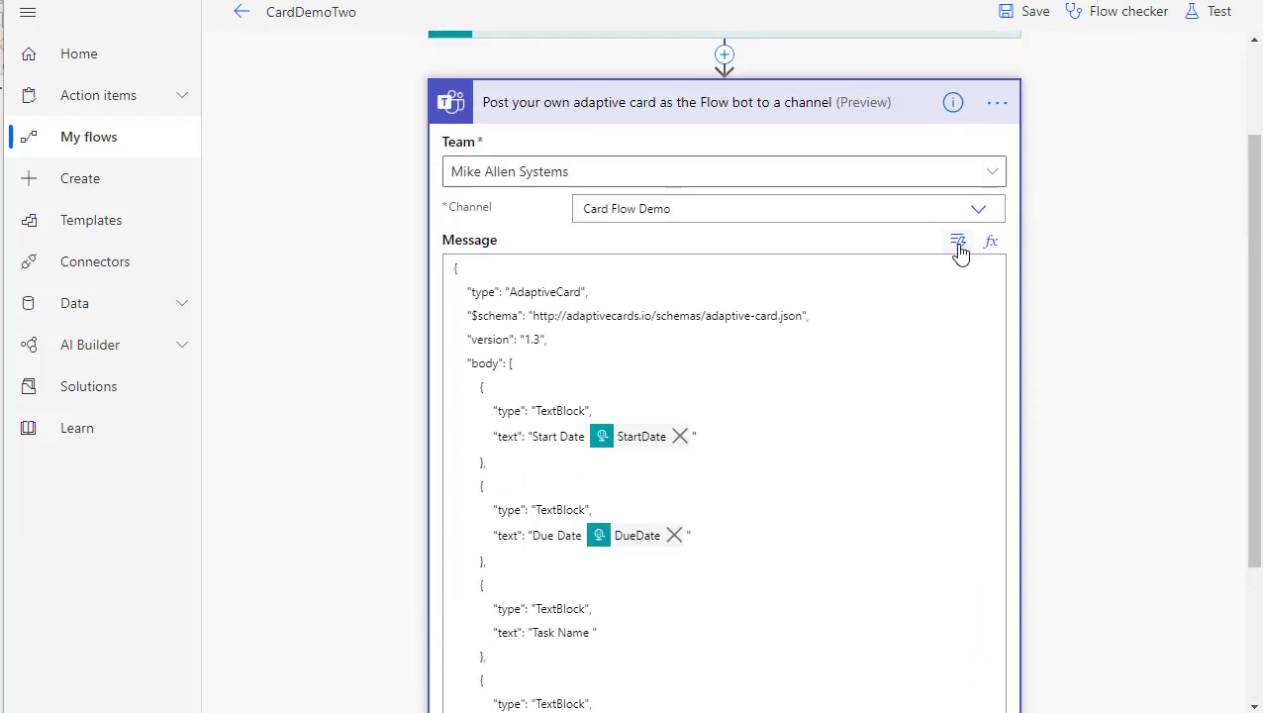
left_click(958, 244)
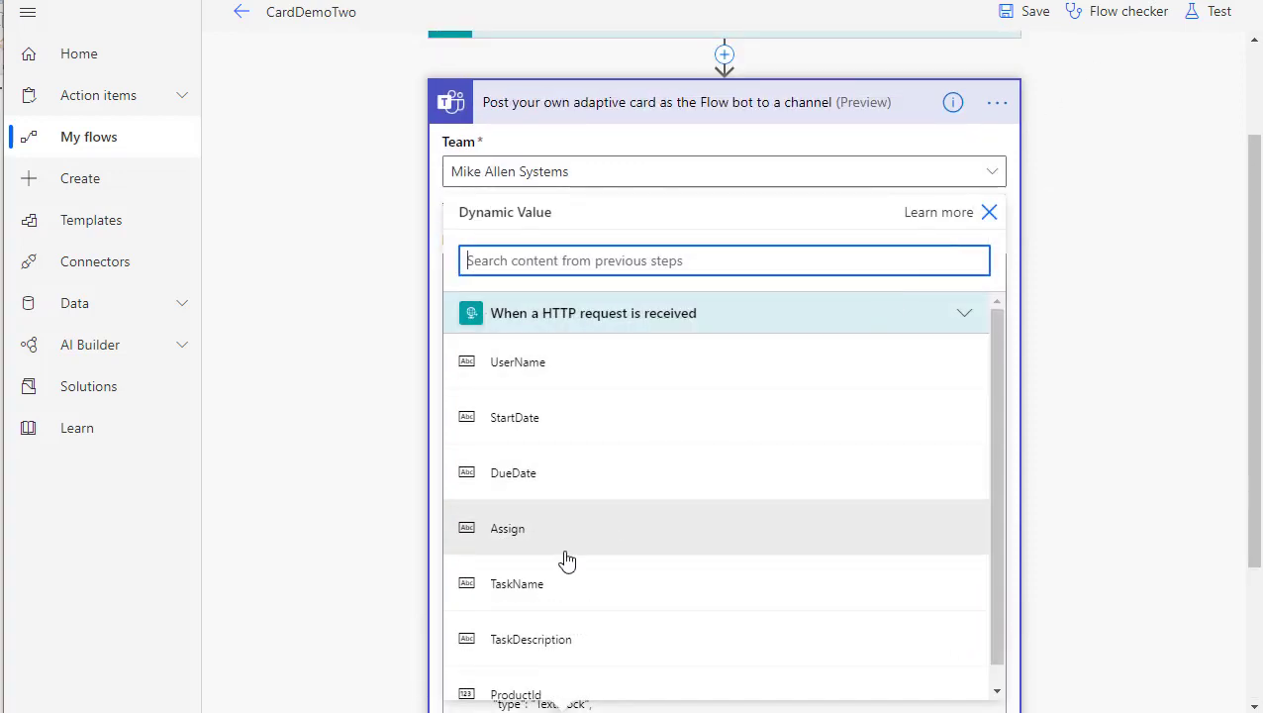
left_click(510, 589)
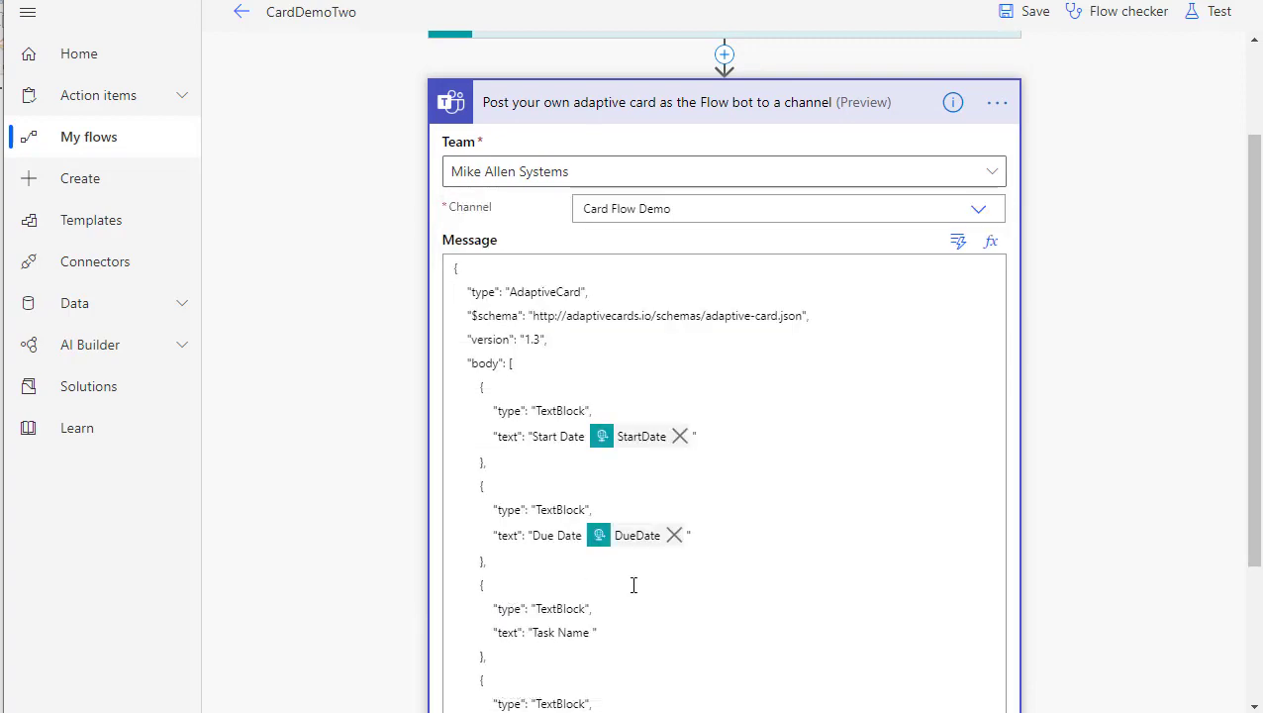
scroll(674, 579, "down", 2)
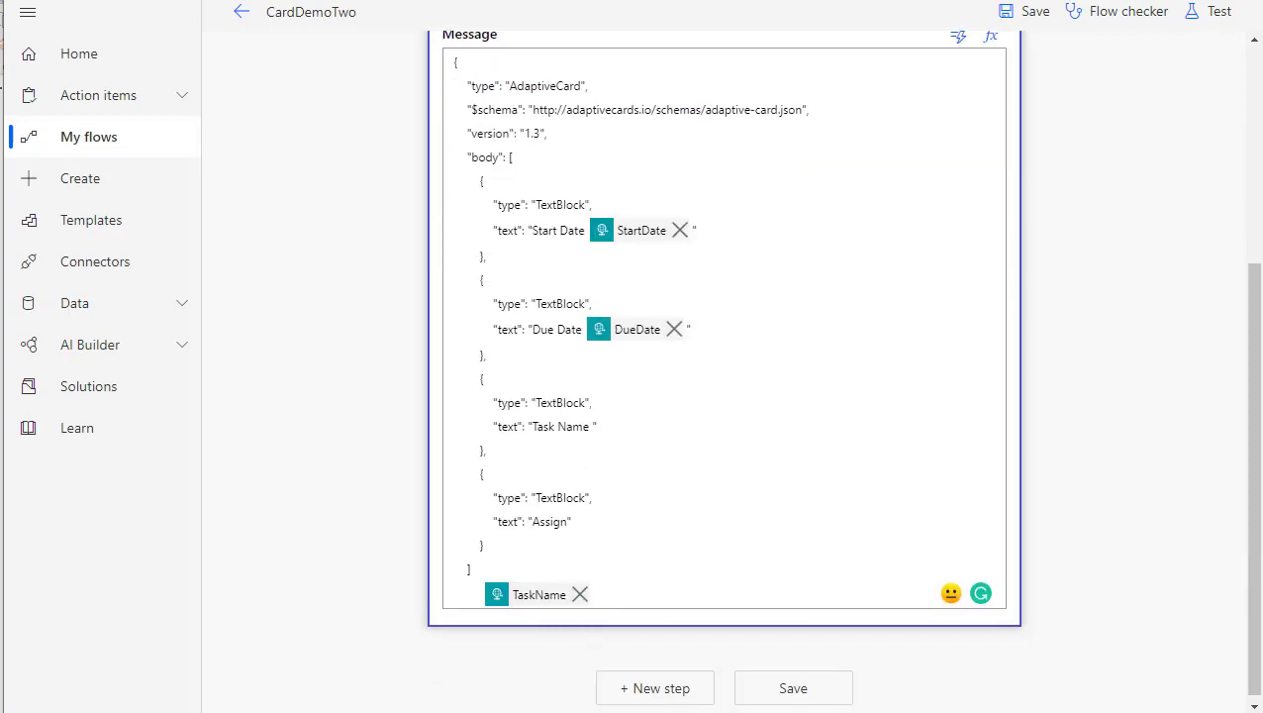
left_click(569, 529)
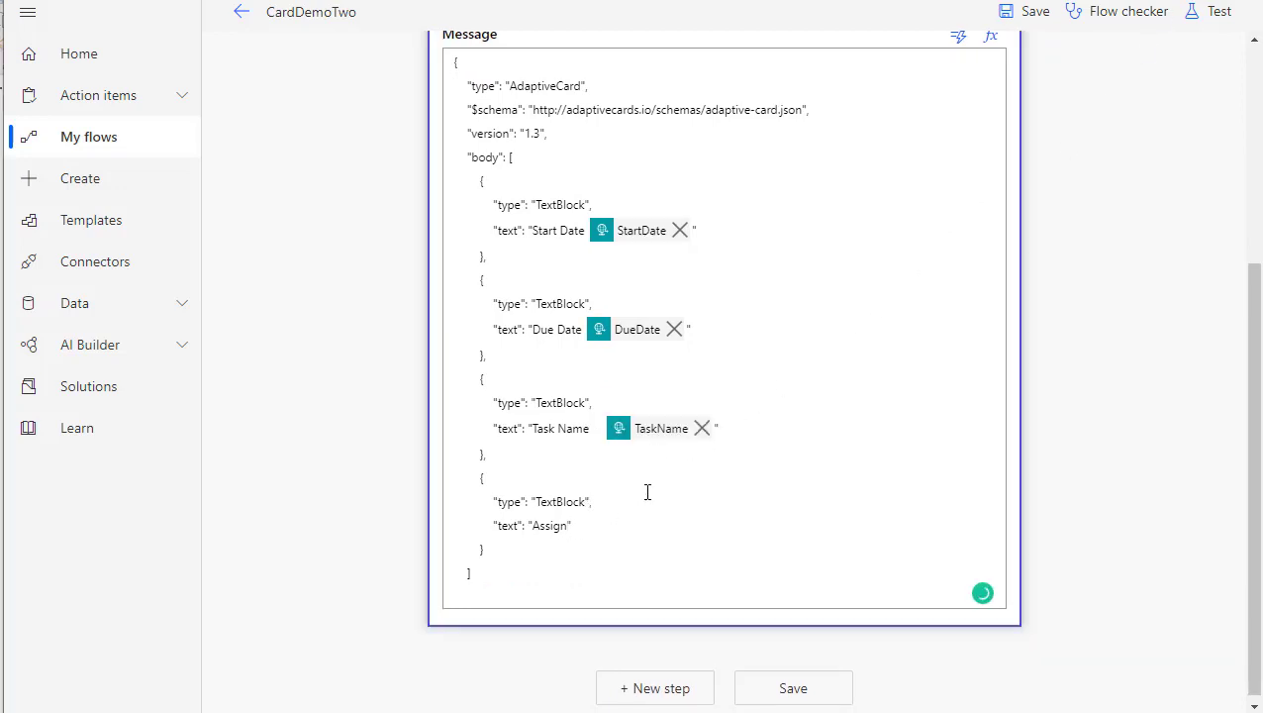
scroll(871, 297, "up", 2)
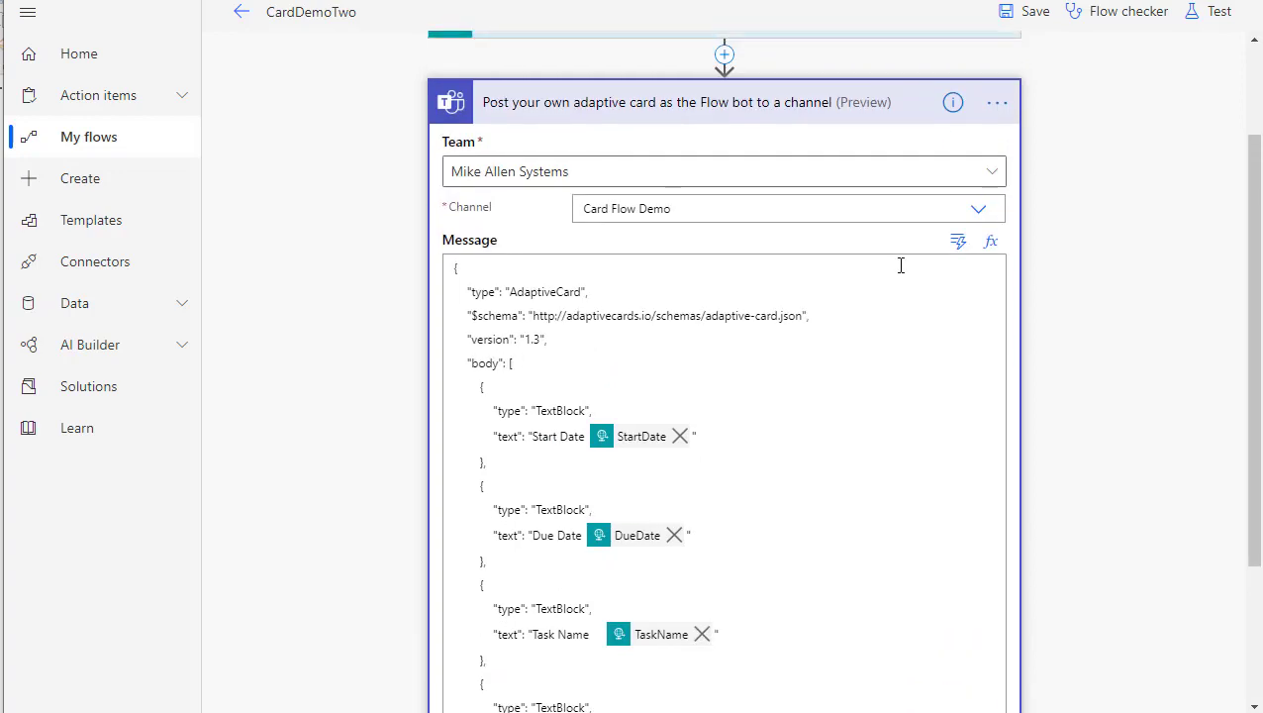
left_click(961, 244)
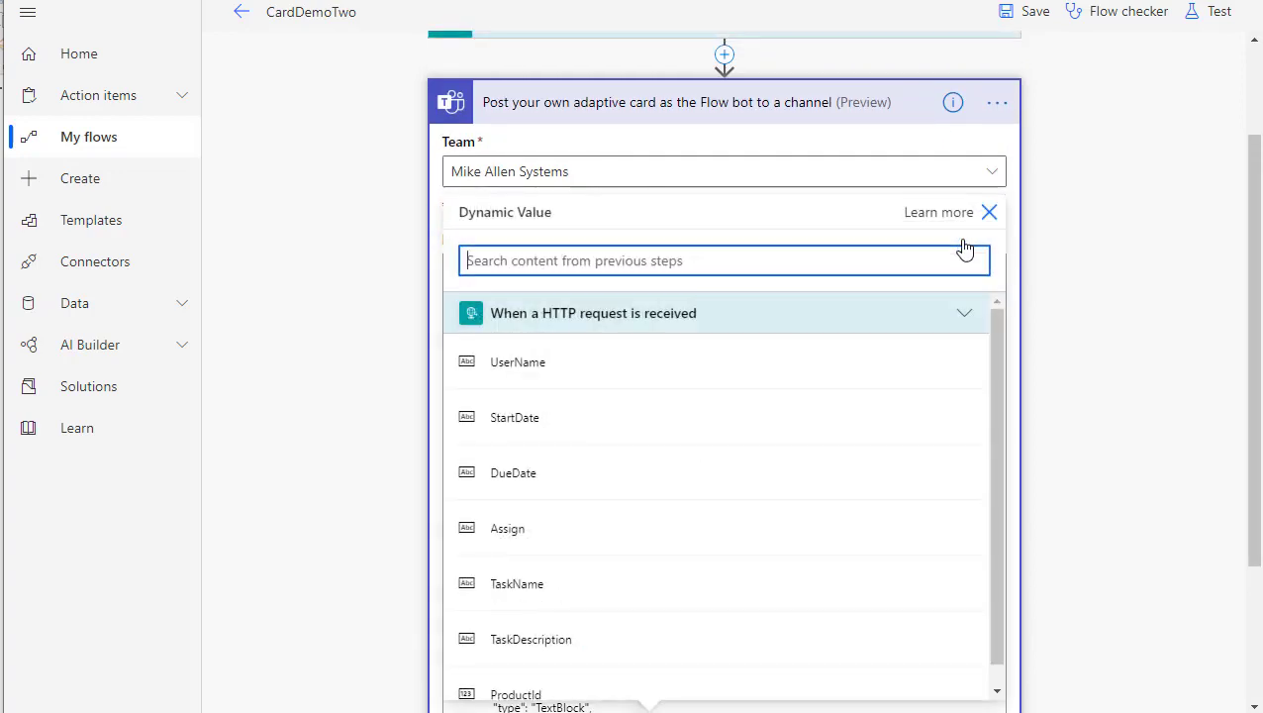
left_click(523, 534)
scroll(825, 496, "down", 2)
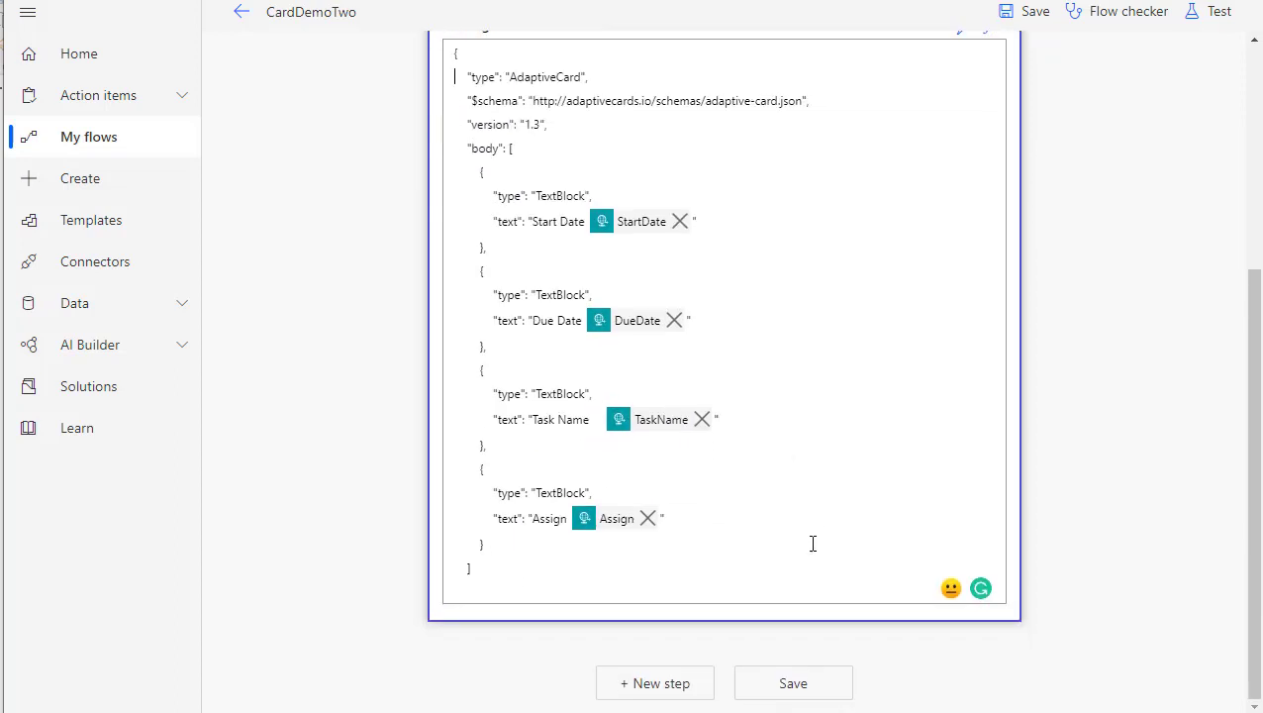
Save the CardDemoTwo flow and switch back to the Power BI Stock Control report
left_click(793, 683)
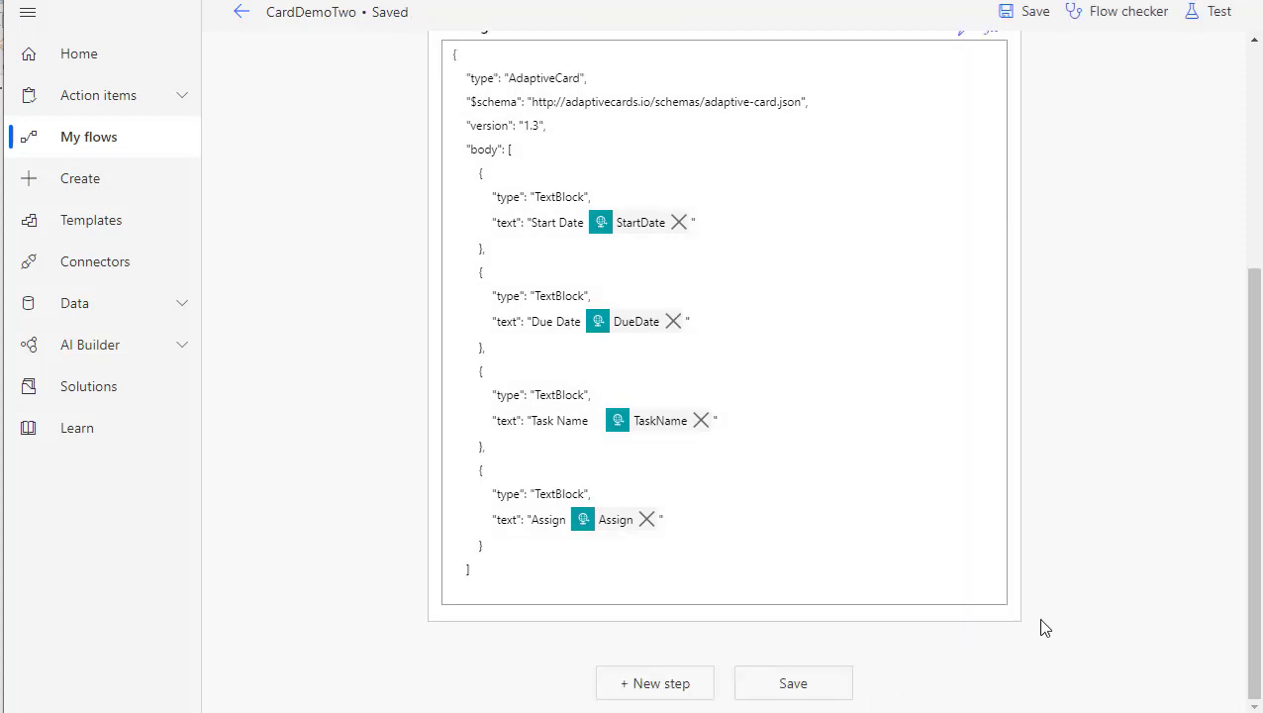
scroll(1109, 589, "up", 2)
scroll(1109, 582, "up", 2)
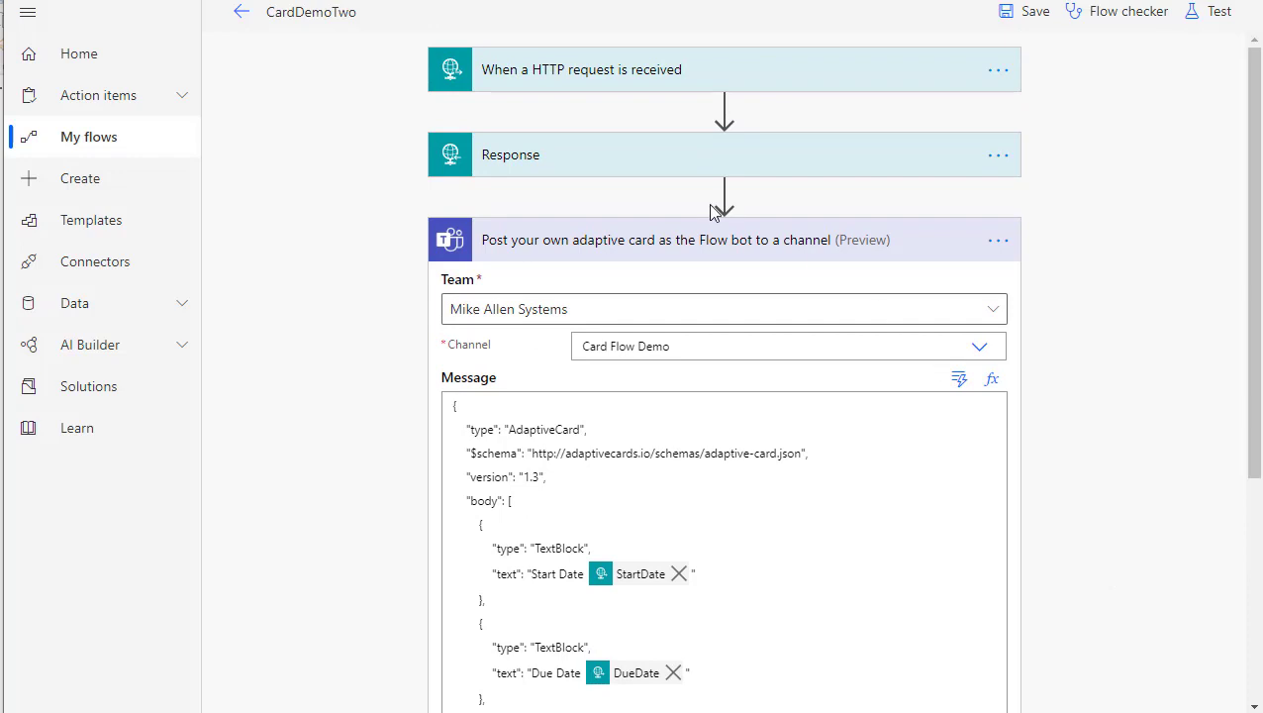
left_click(240, 18)
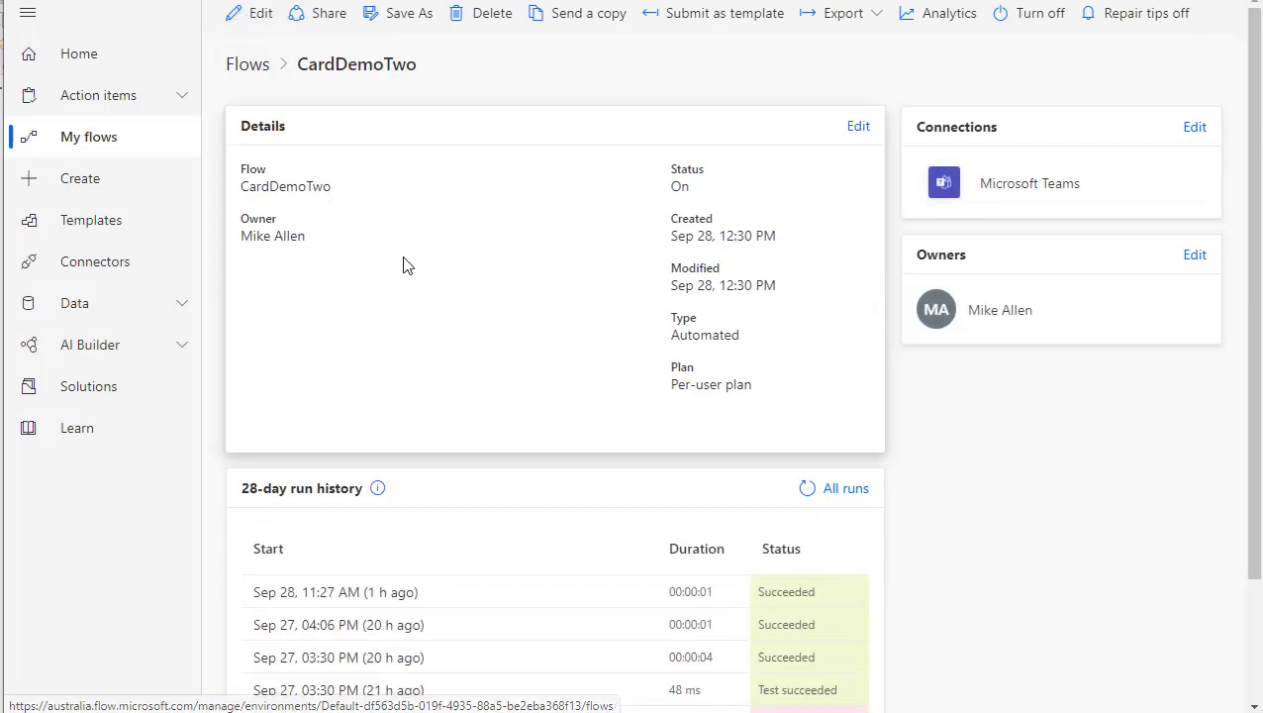
key("alt+Tab")
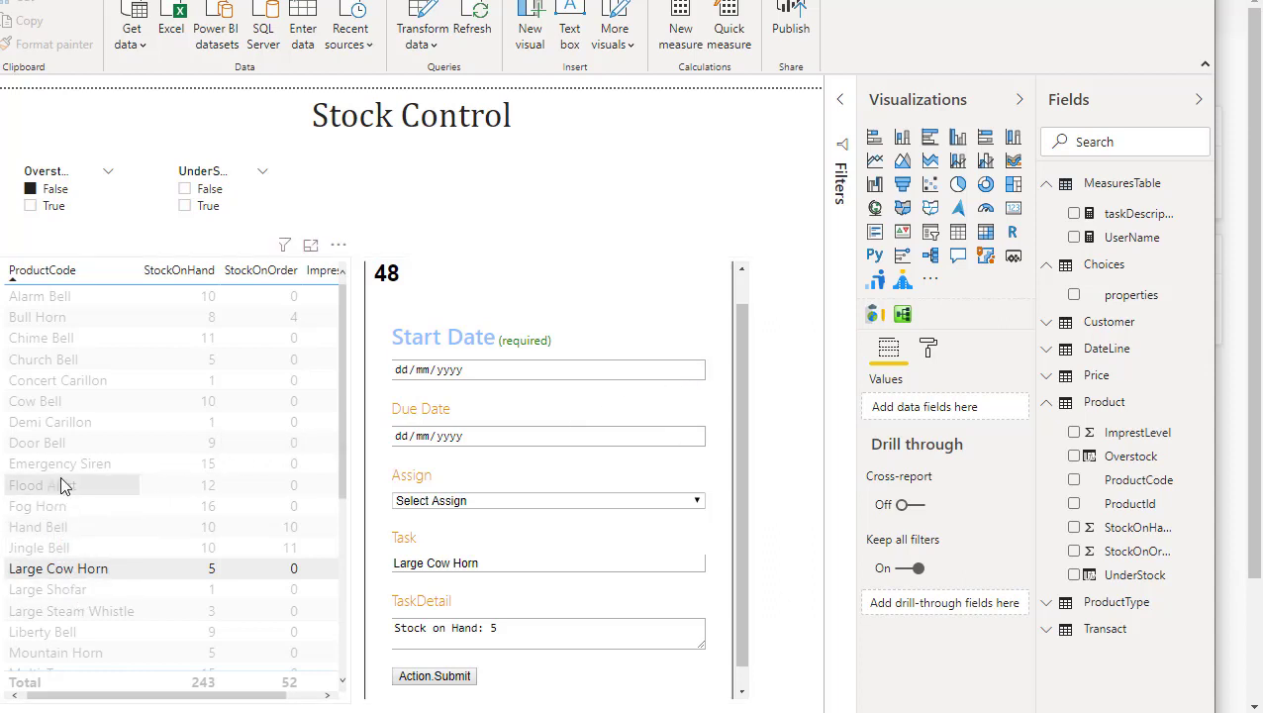
Select Door Bell, set Start Date 28/09/2020, Due Date 30/09/2020, and the third listed assignee
left_click(48, 442)
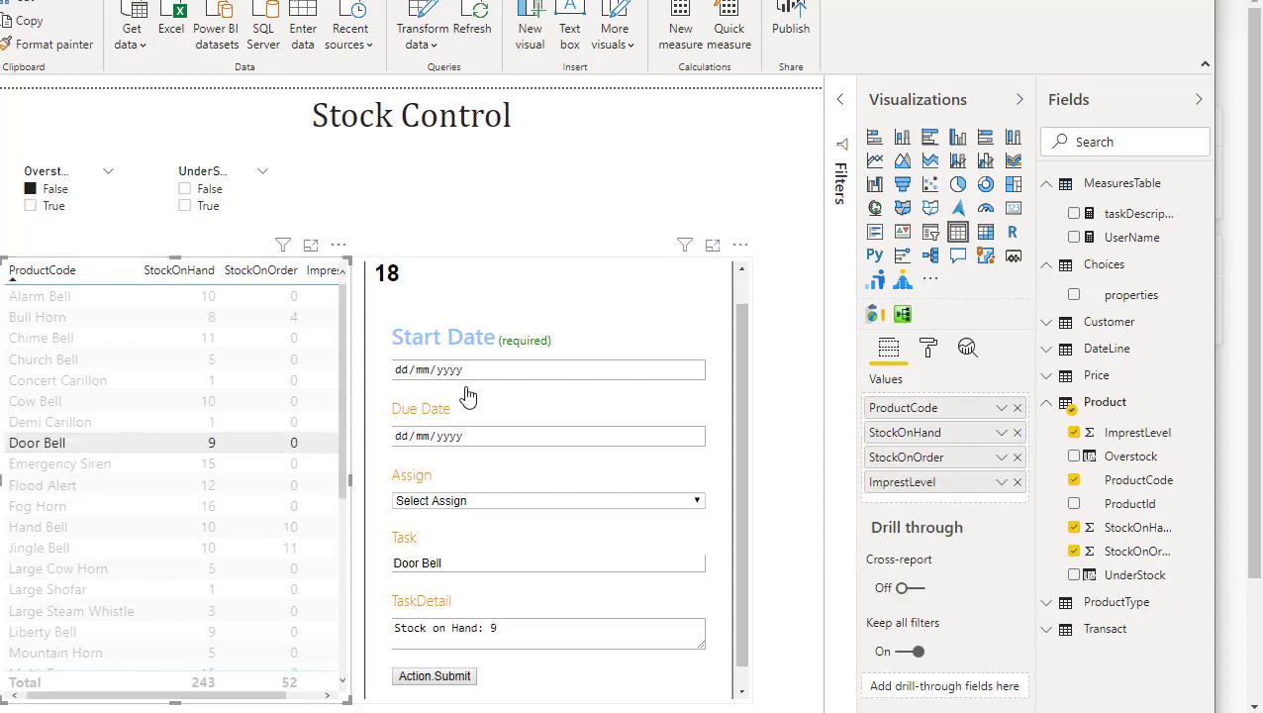
left_click(696, 371)
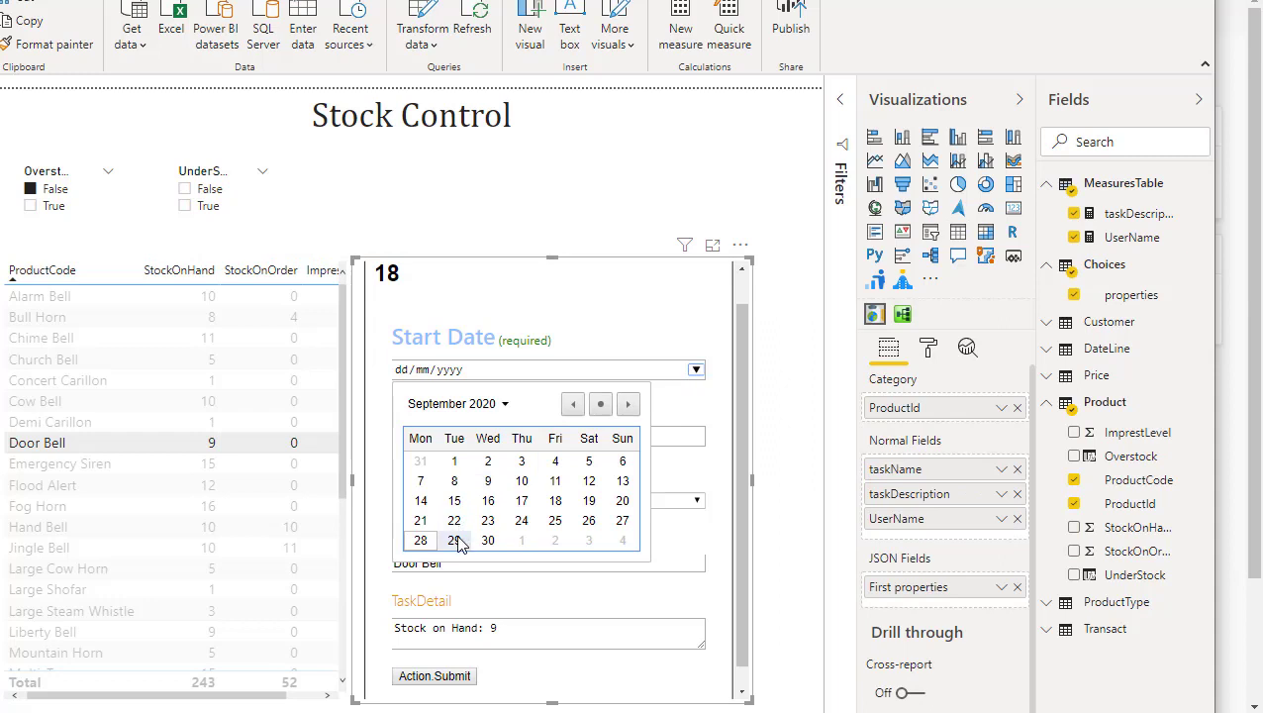
left_click(421, 540)
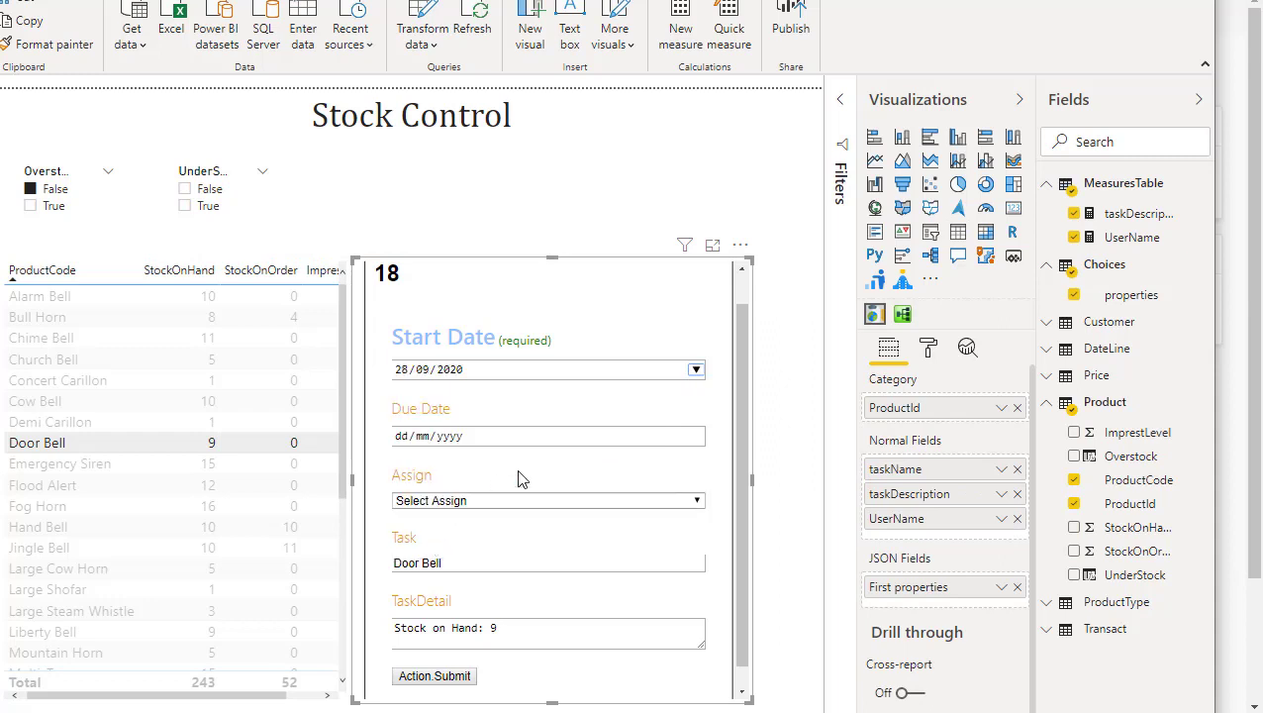
left_click(696, 436)
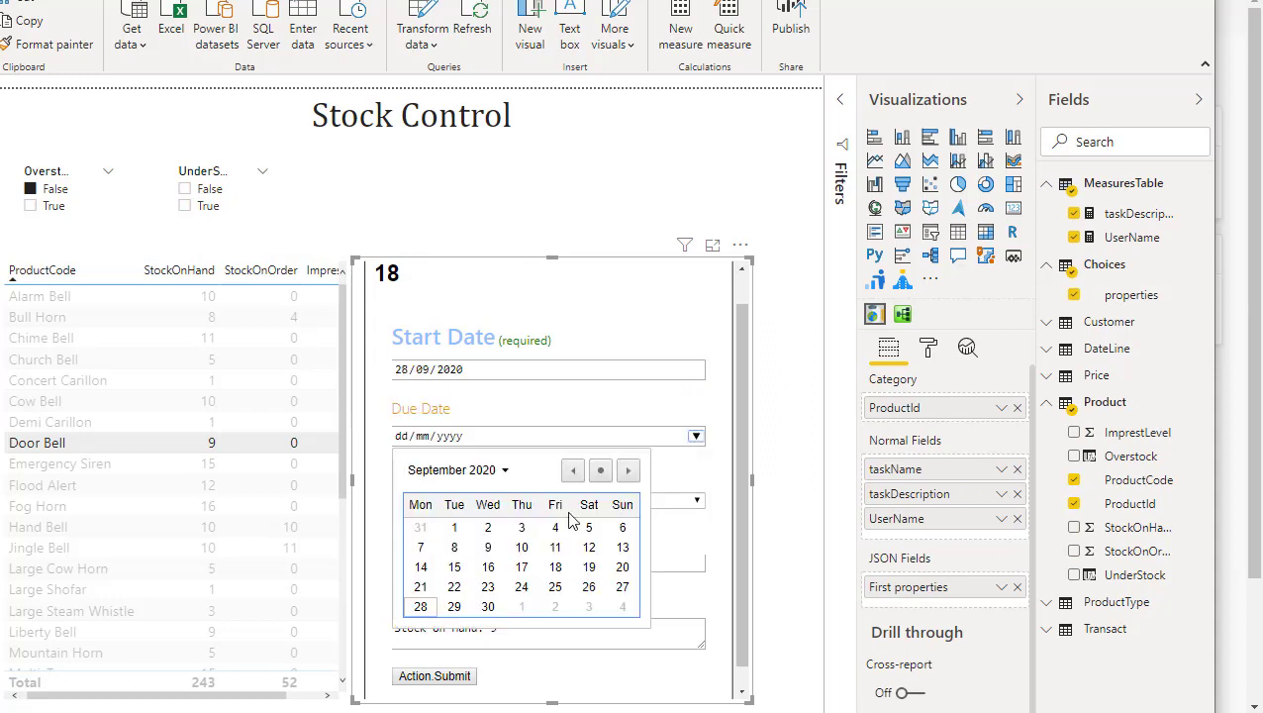
left_click(488, 605)
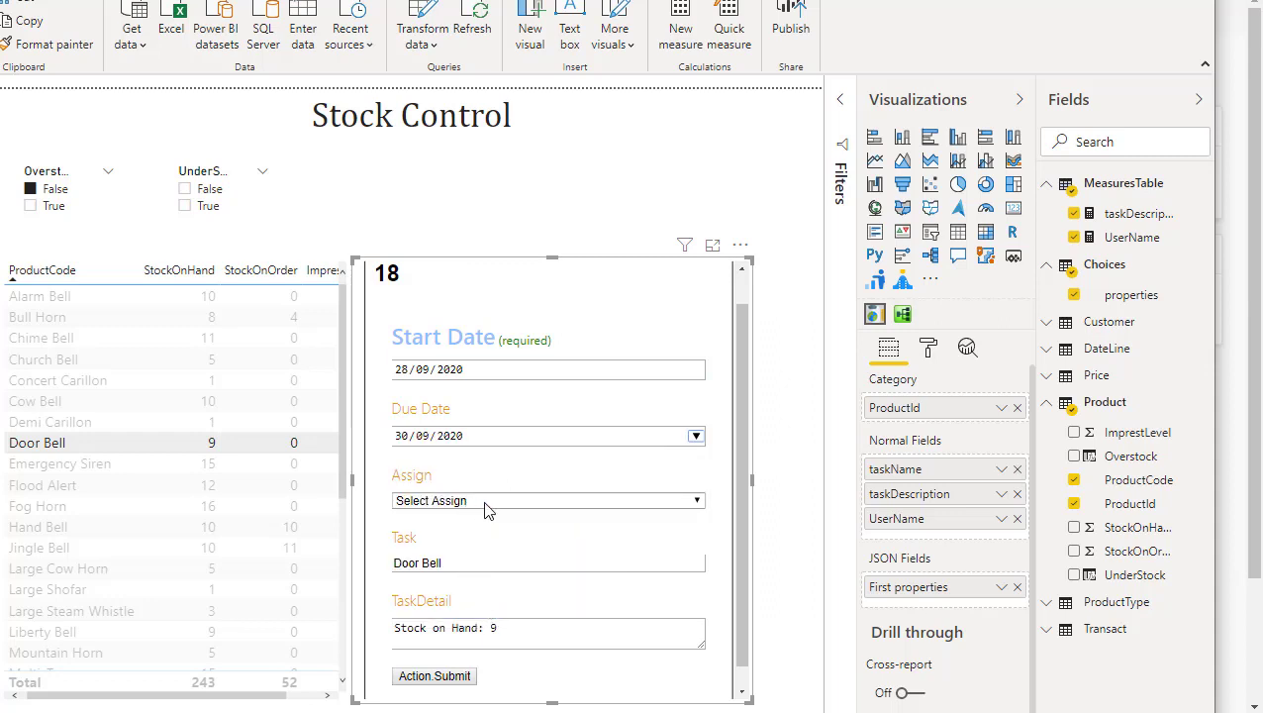
left_click(696, 503)
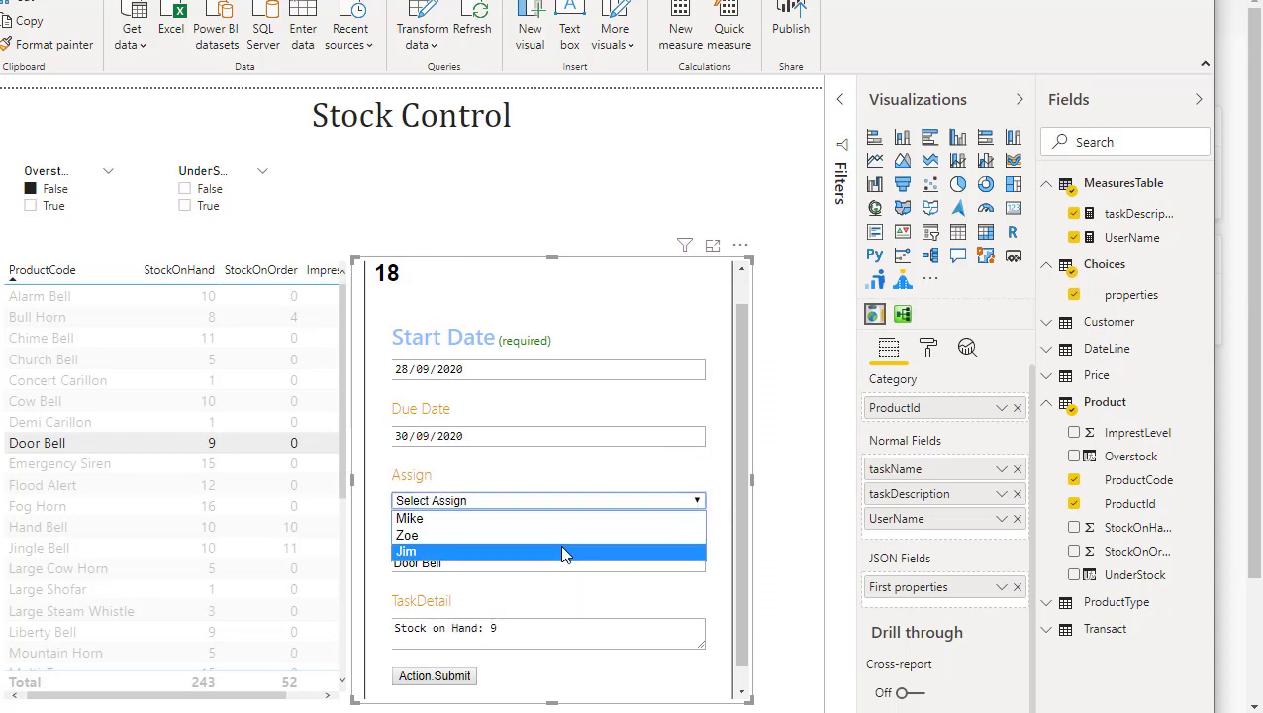
left_click(560, 547)
Edit the Task and TaskDetail fields, submit the form, and bring up DemoTaskCard.json
left_click(474, 564)
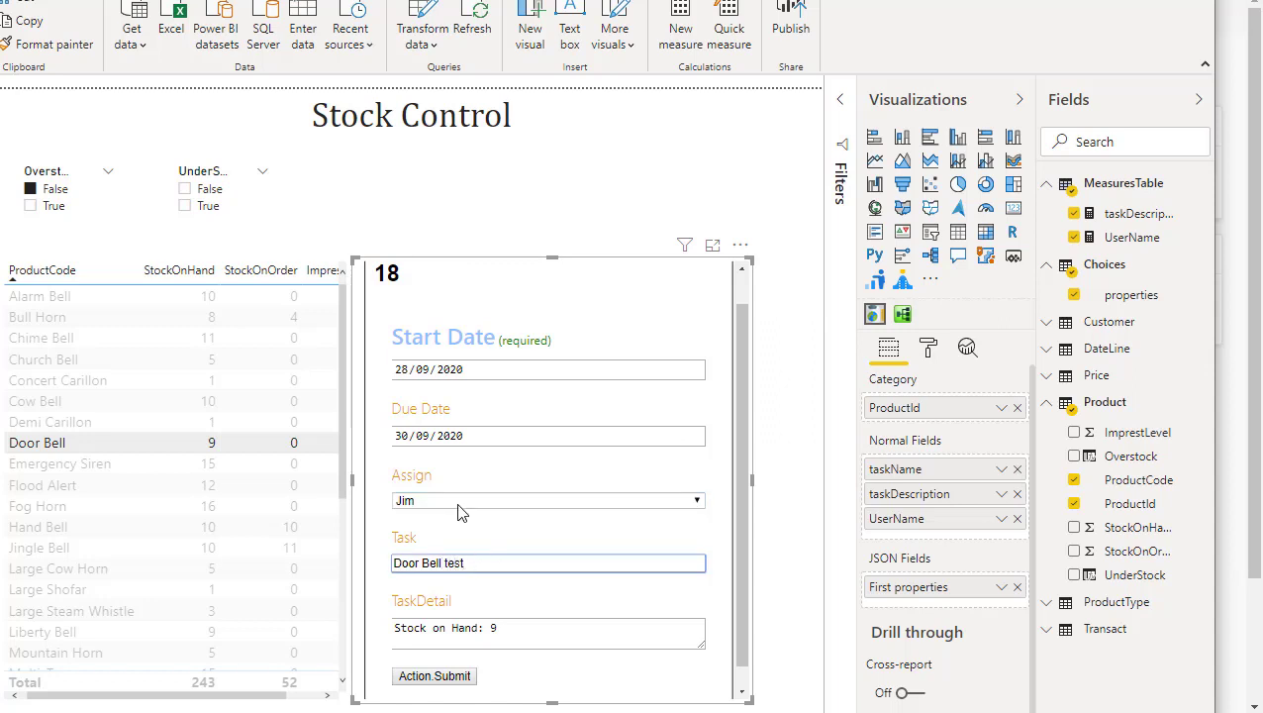
left_click(538, 633)
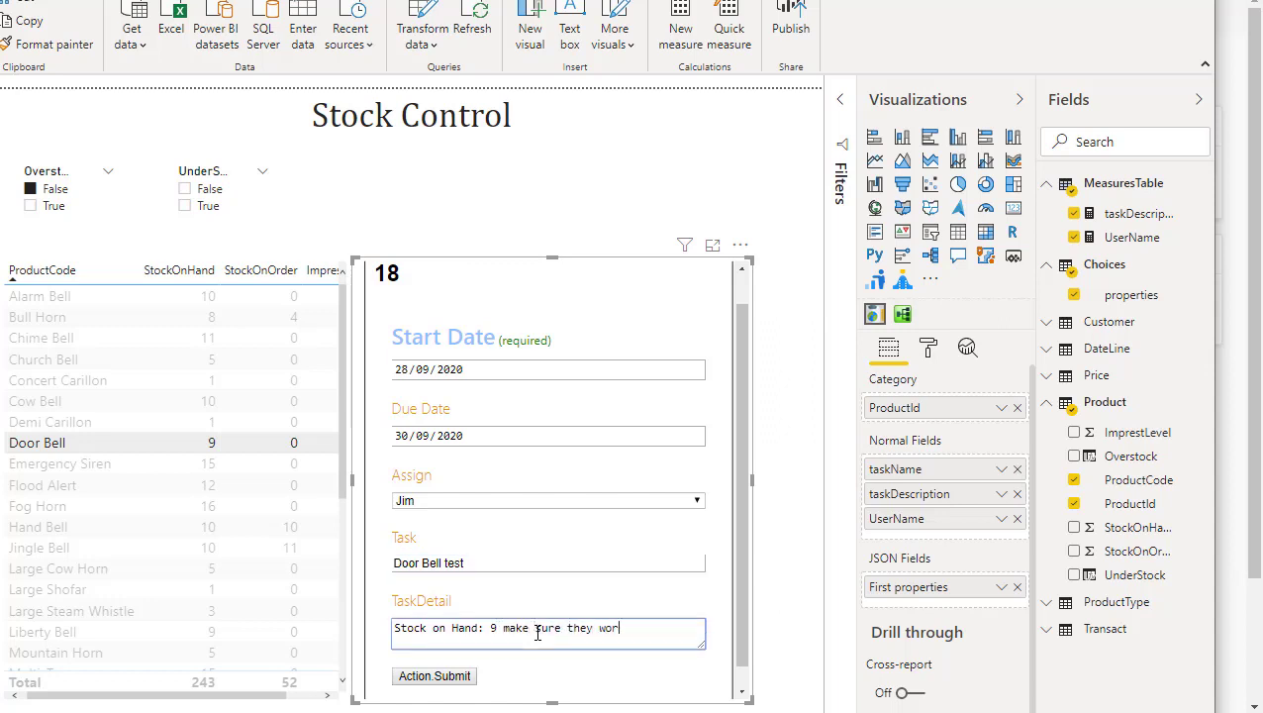
left_click(452, 676)
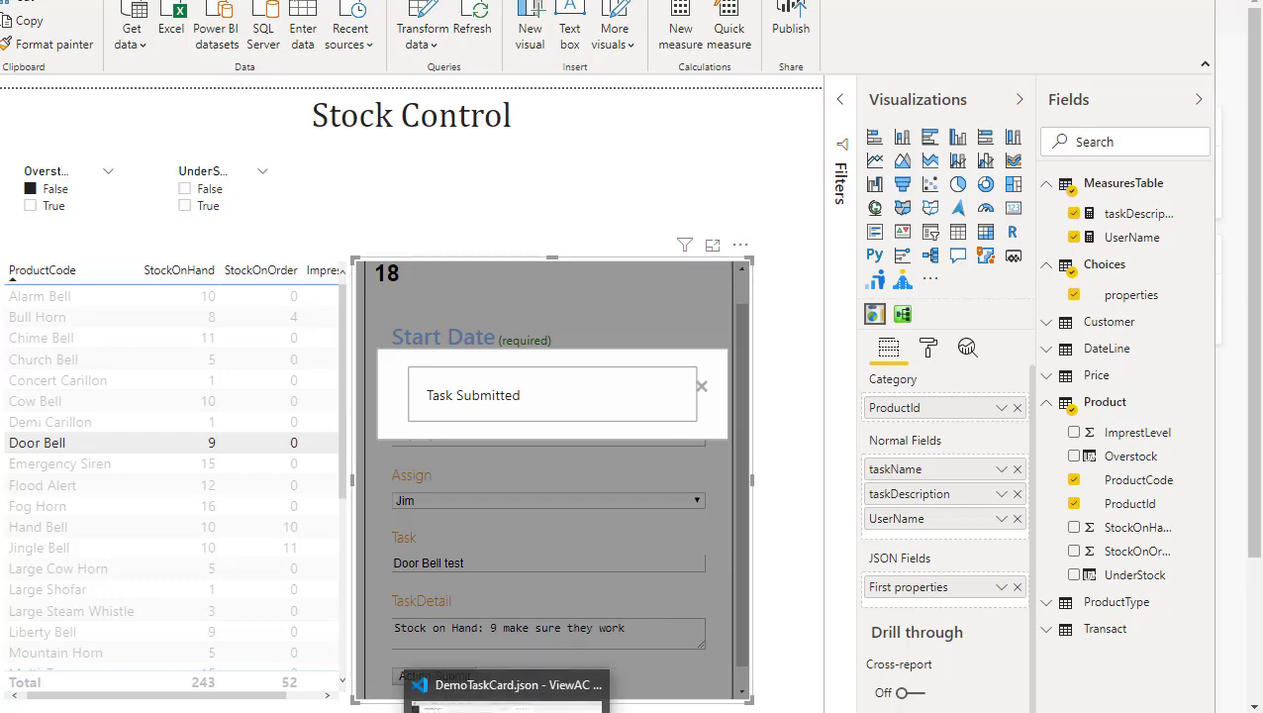
left_click(495, 687)
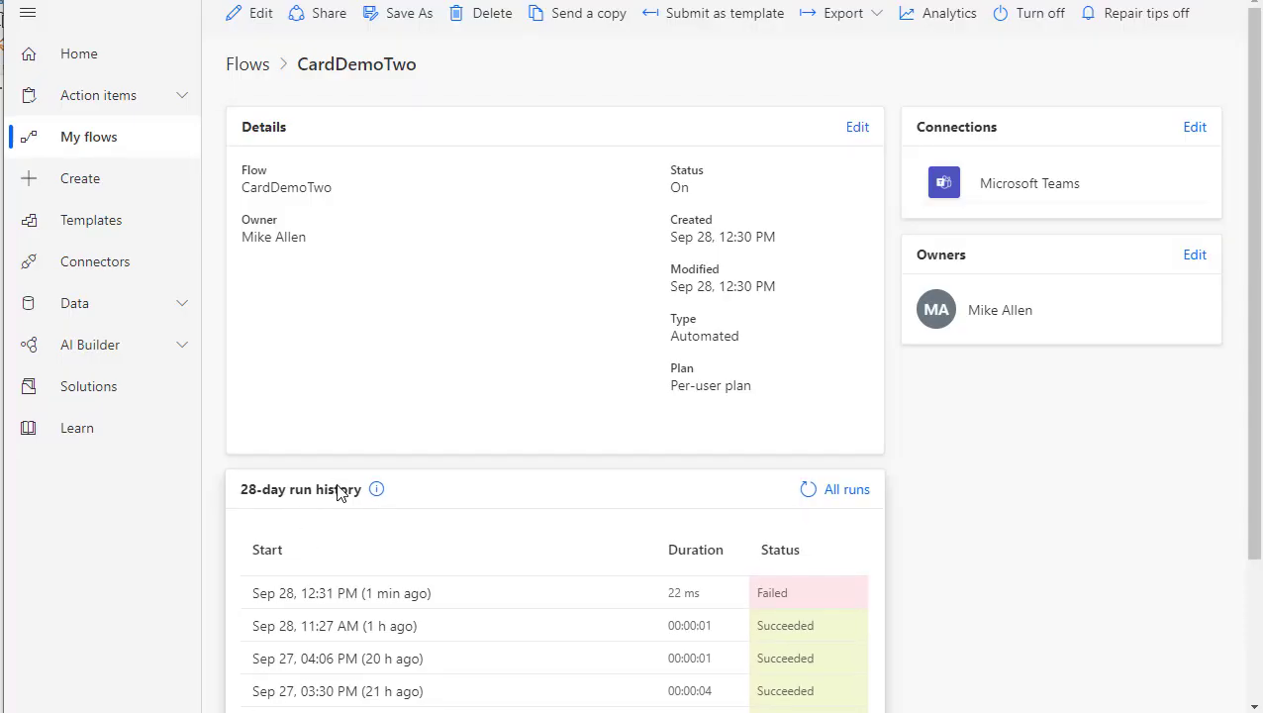
left_click(324, 598)
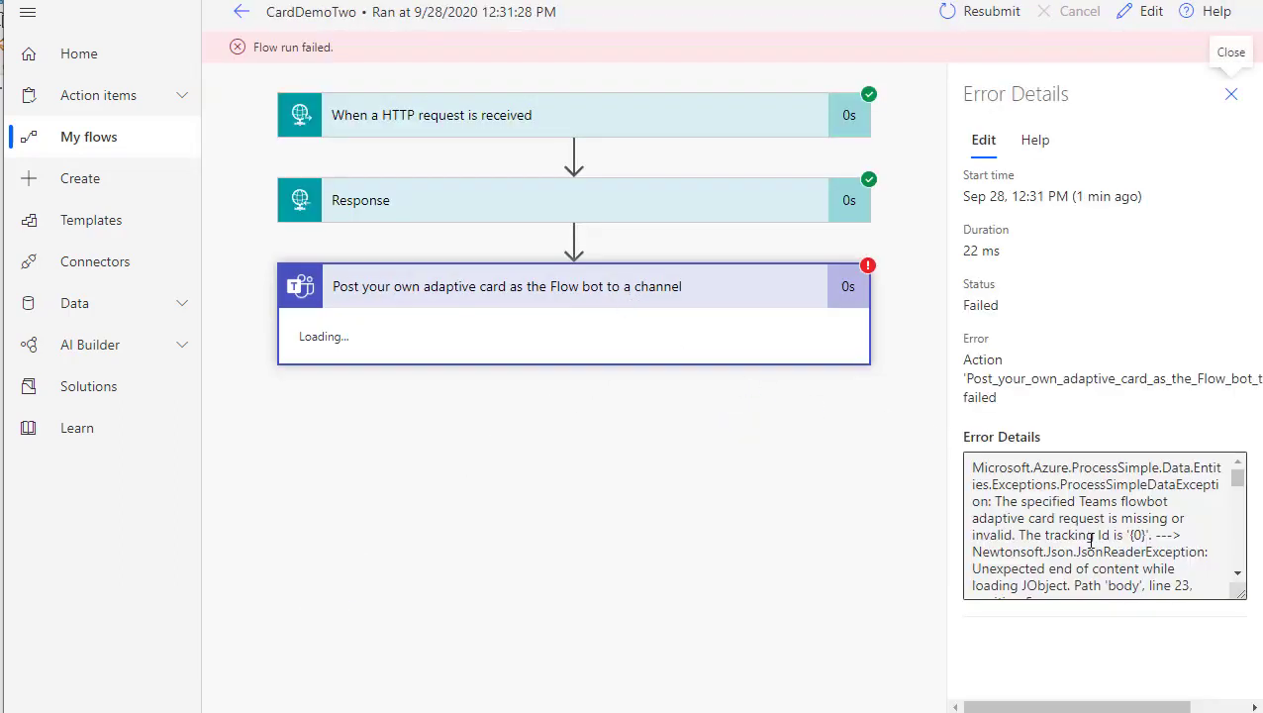
scroll(1134, 554, "down", 4)
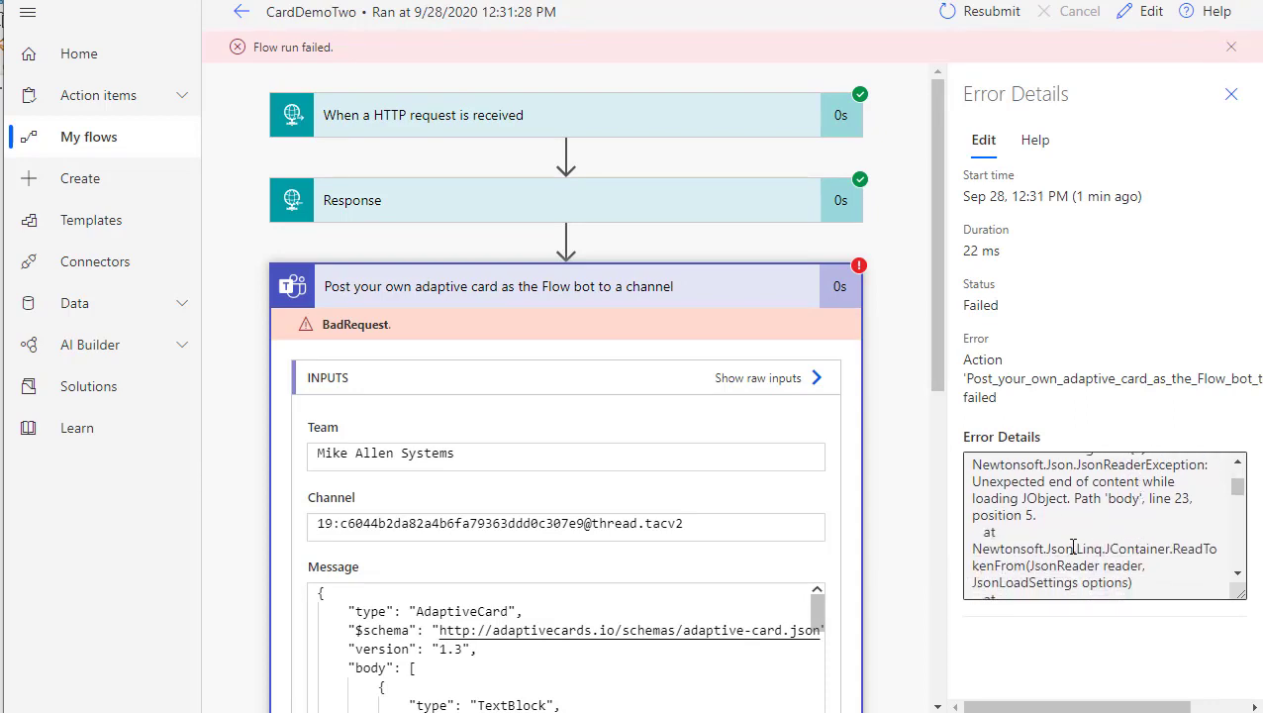
scroll(1074, 547, "down", 3)
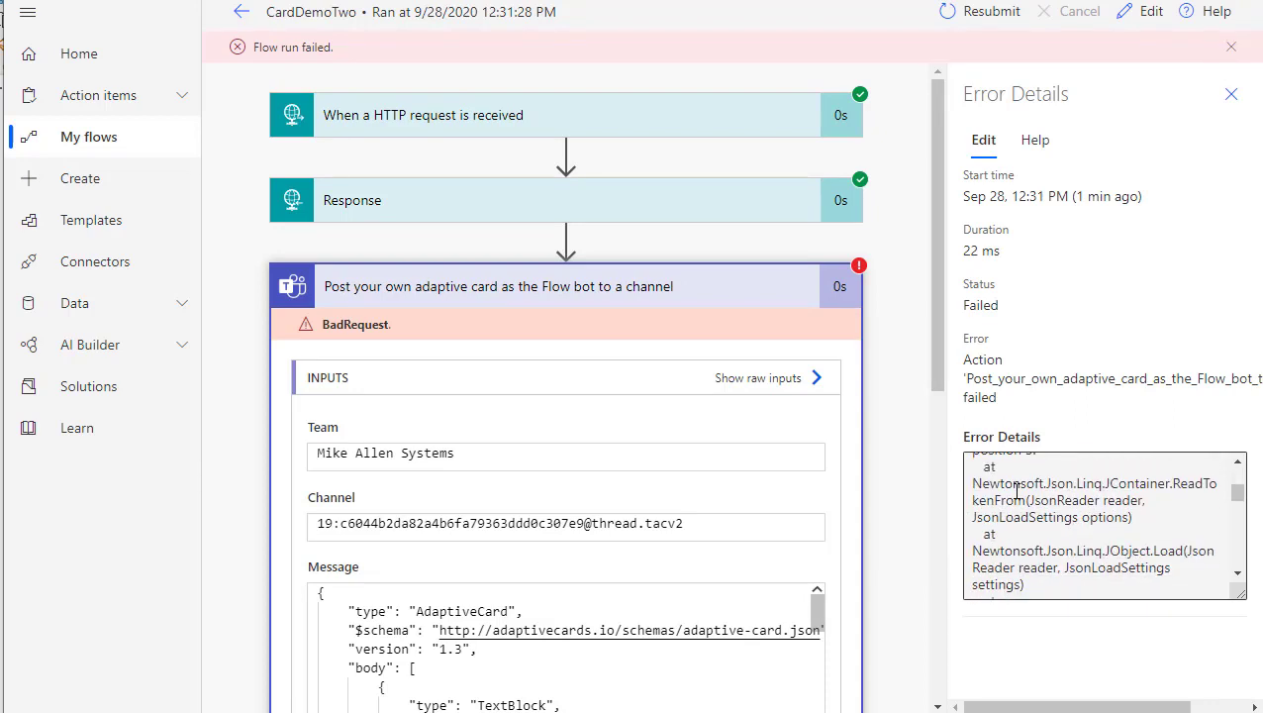
left_click(242, 19)
scroll(326, 250, "down", 2)
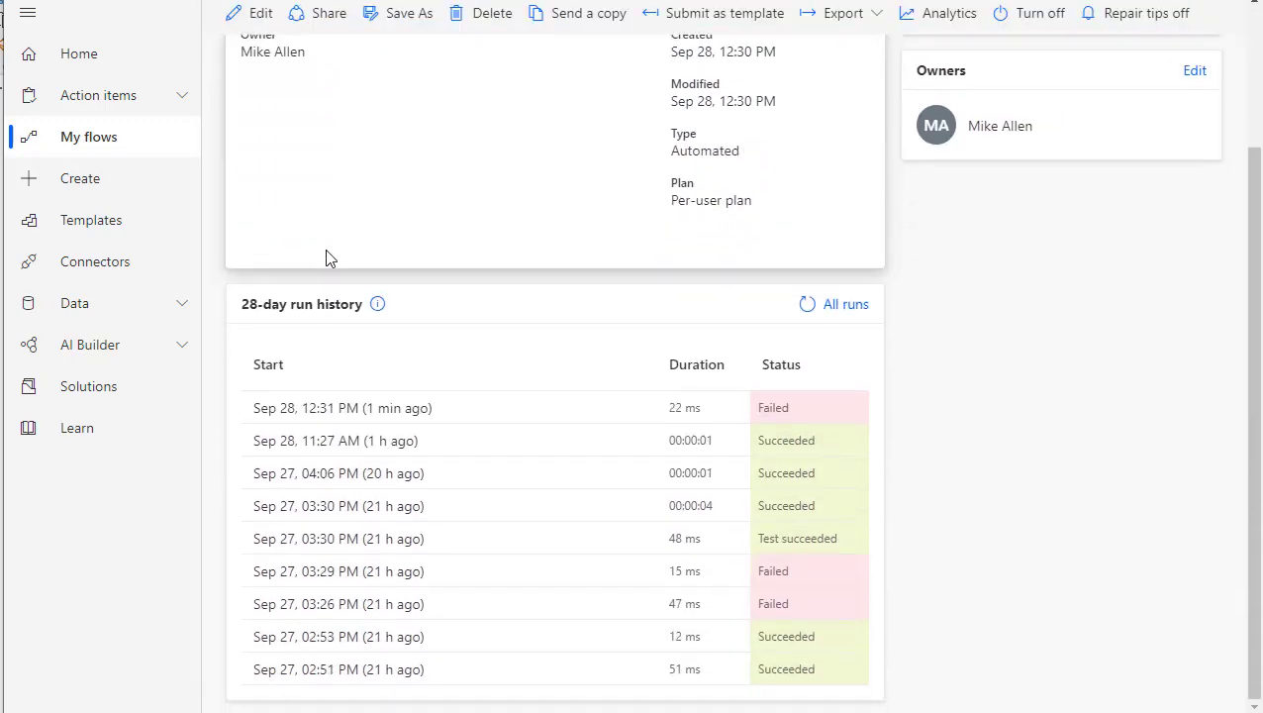
scroll(326, 253, "up", 3)
Append the missing closing brace to the Teams card Message JSON and save CardDemoTwo
left_click(254, 18)
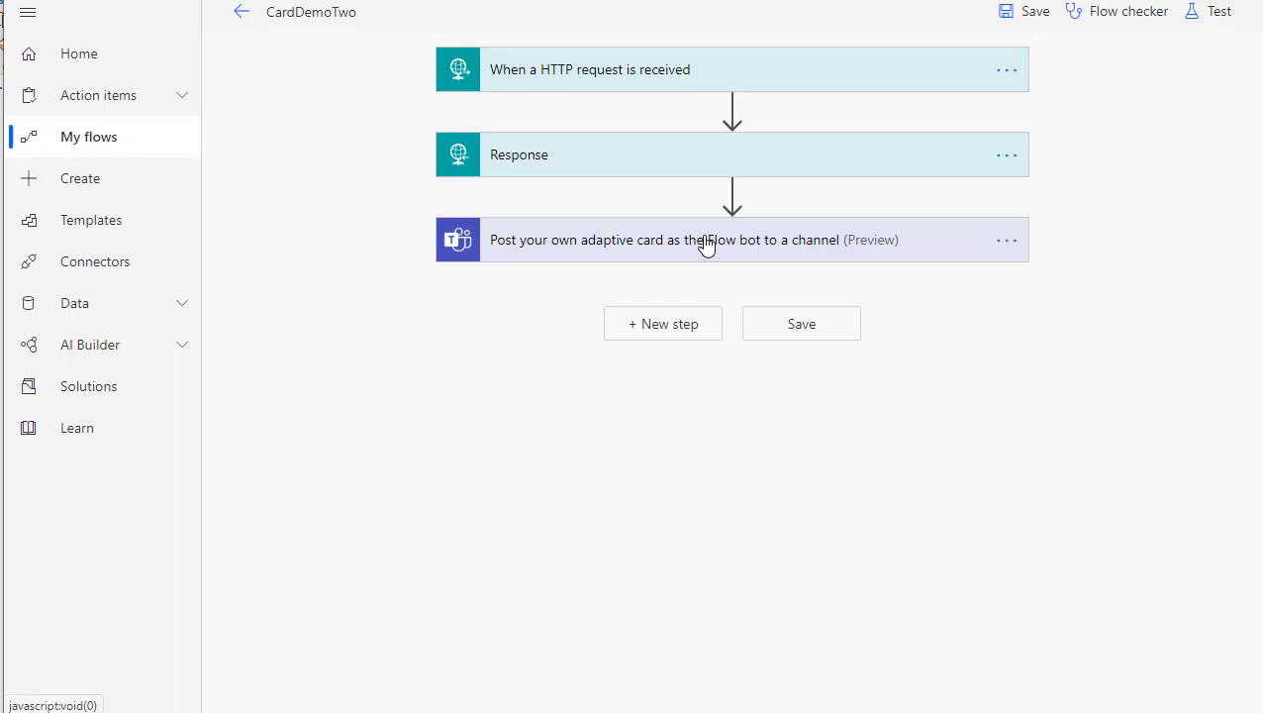
left_click(705, 246)
scroll(712, 465, "down", 1)
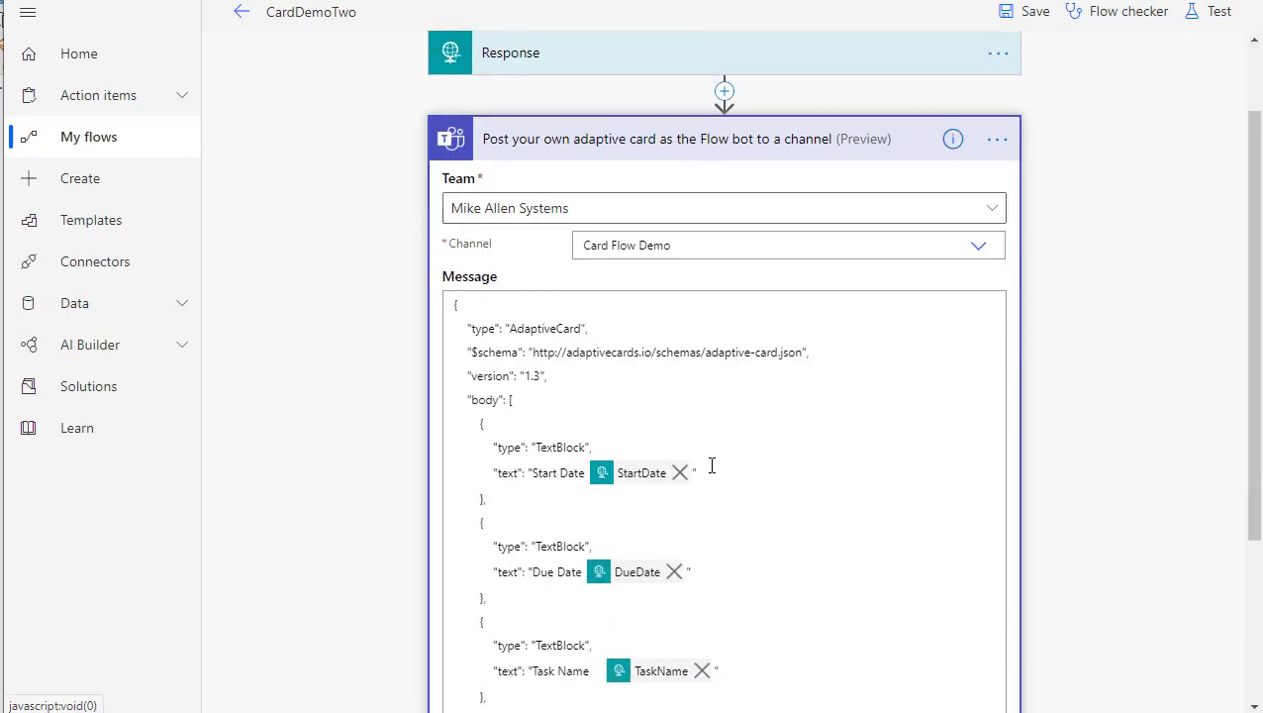
left_click(461, 303)
scroll(522, 409, "down", 3)
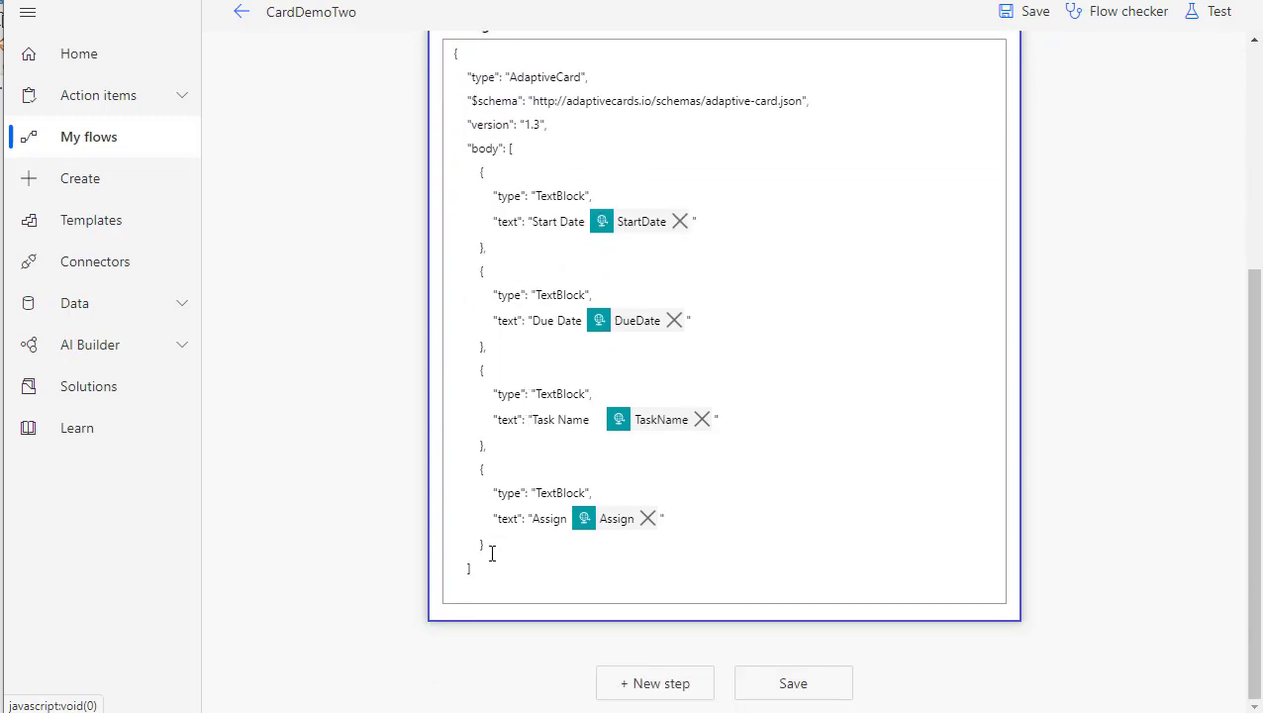
left_click(481, 572)
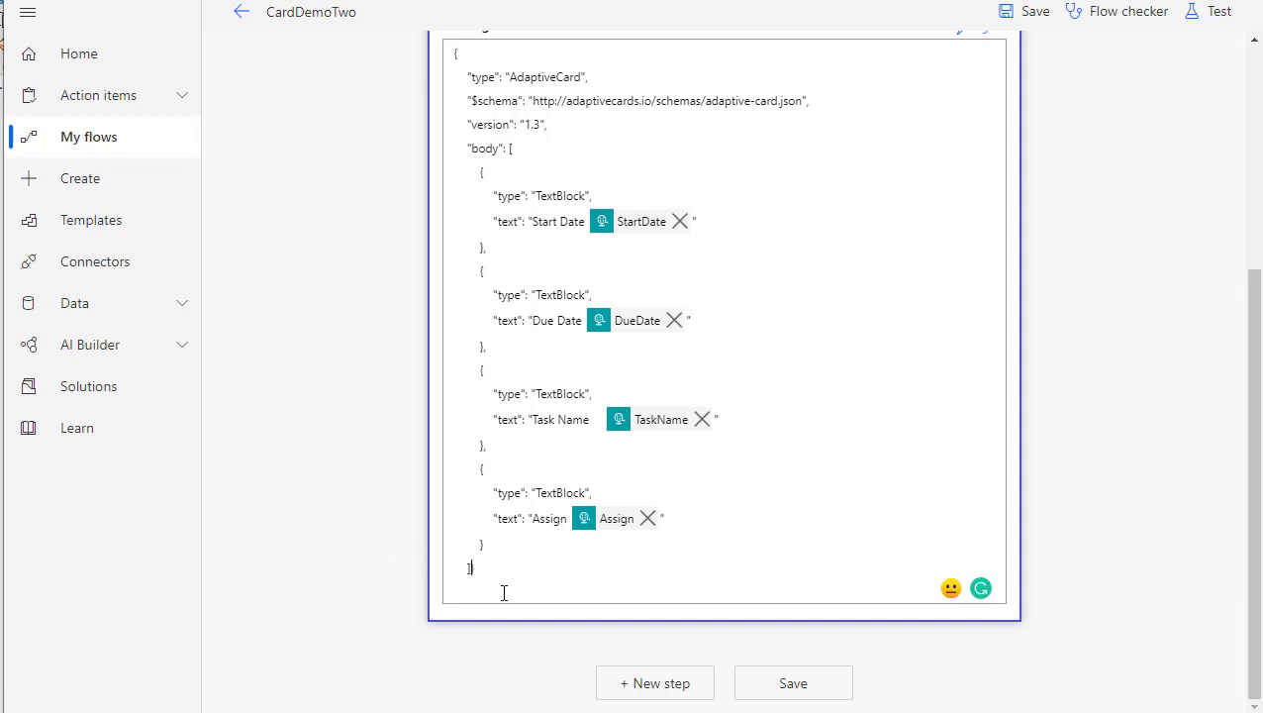
key("Return")
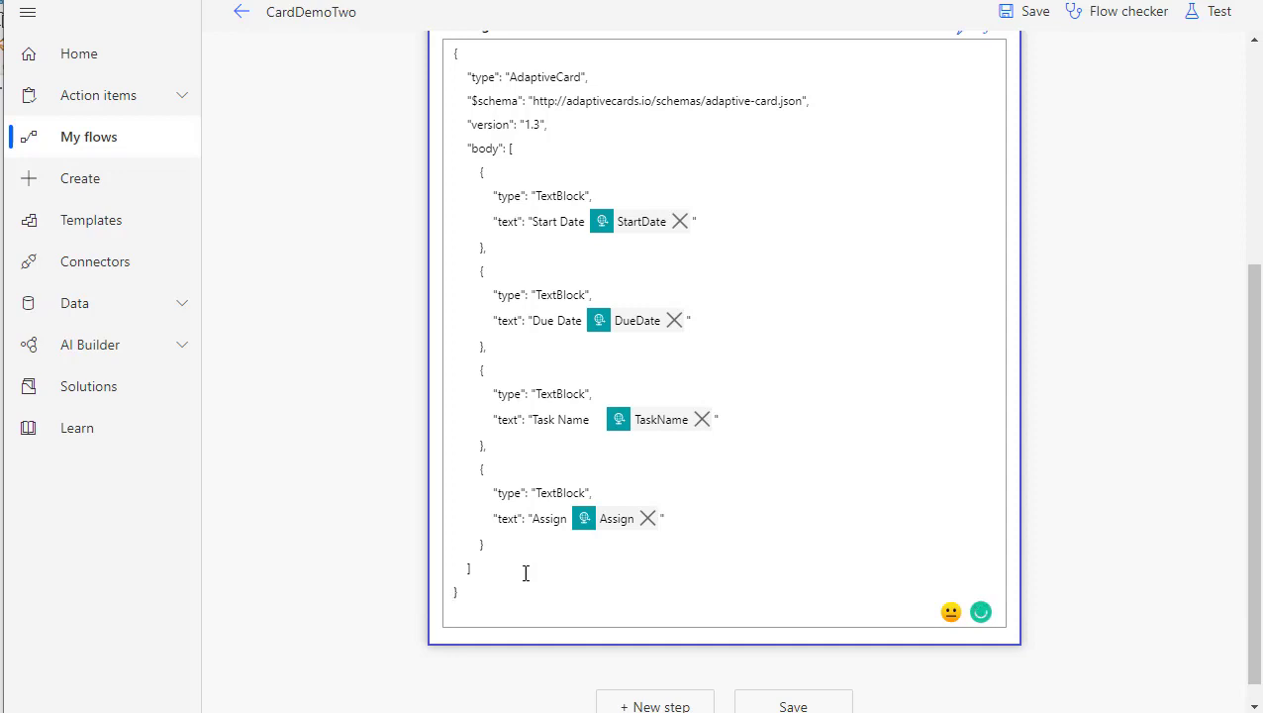
type("}")
left_click(782, 685)
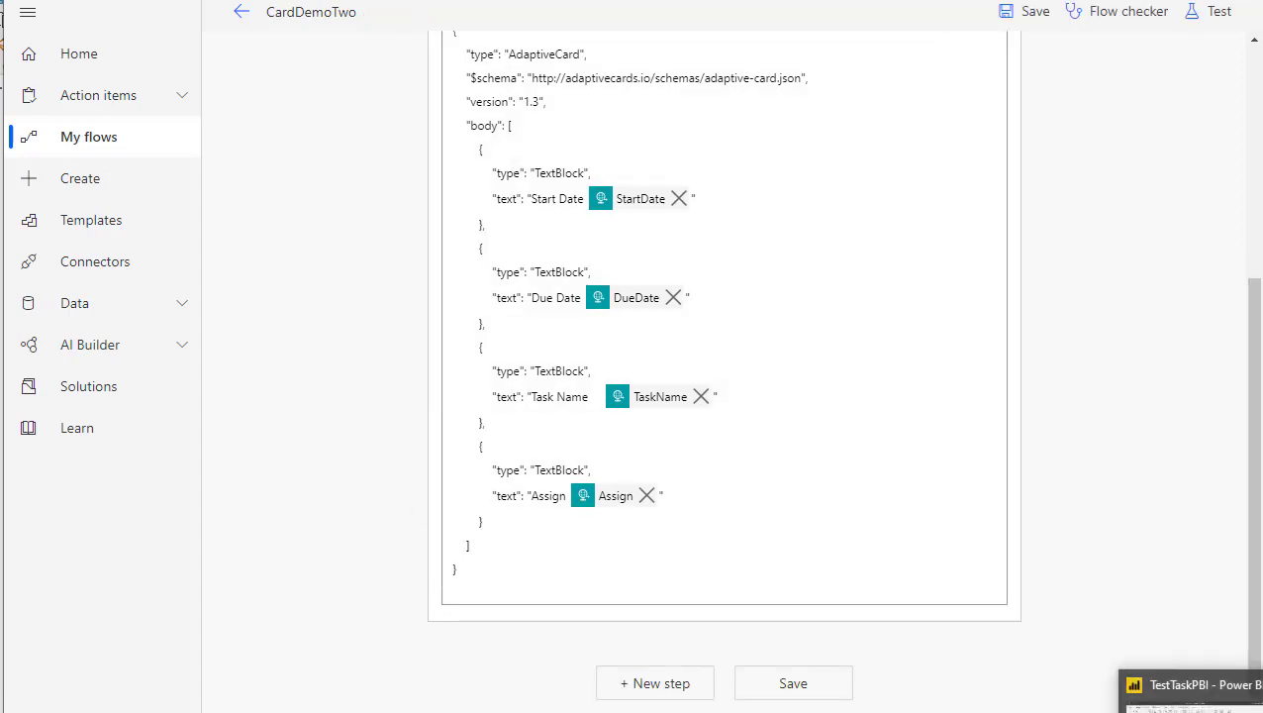
left_click(242, 20)
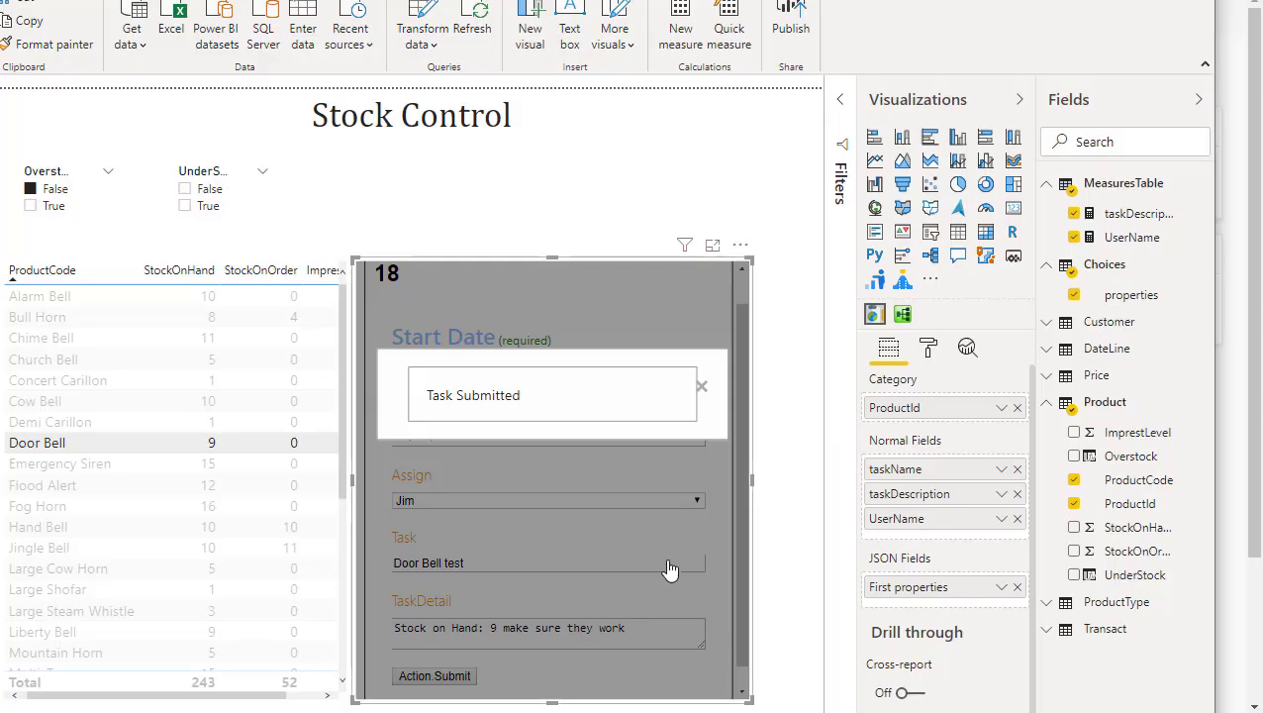
Dismiss the Task Submitted message and submit the Door Bell task again
left_click(701, 388)
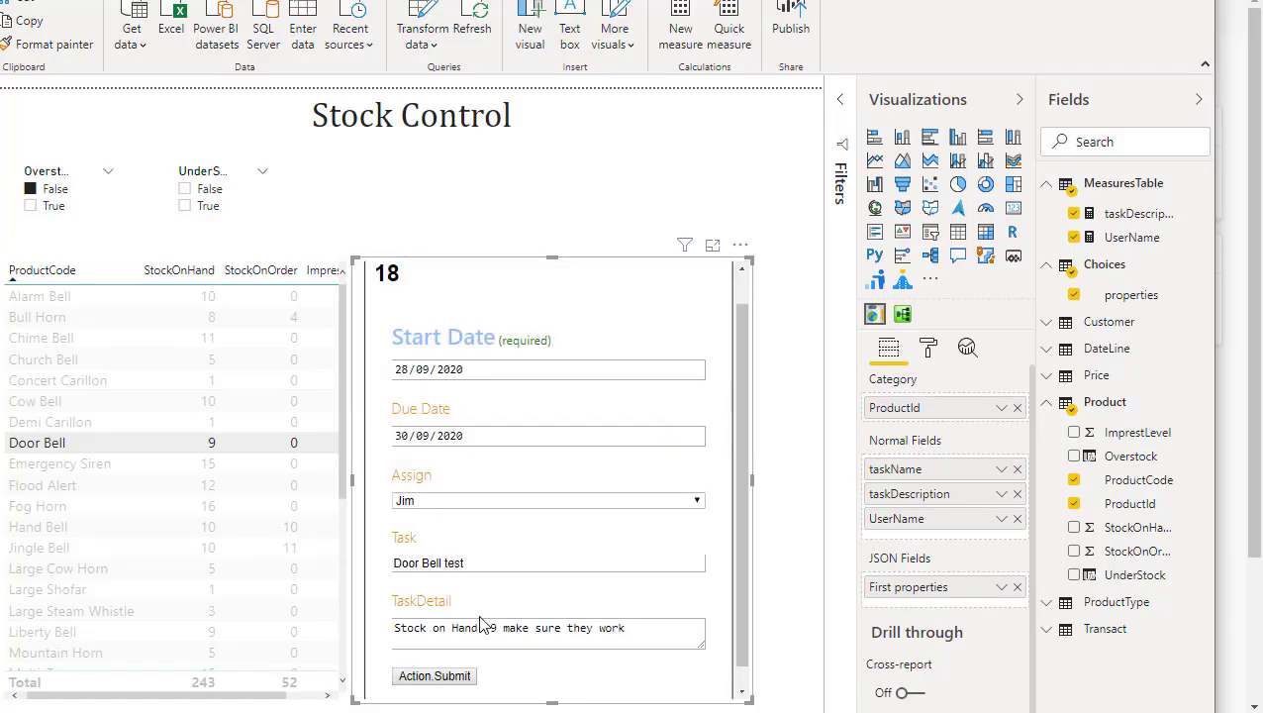
left_click(430, 678)
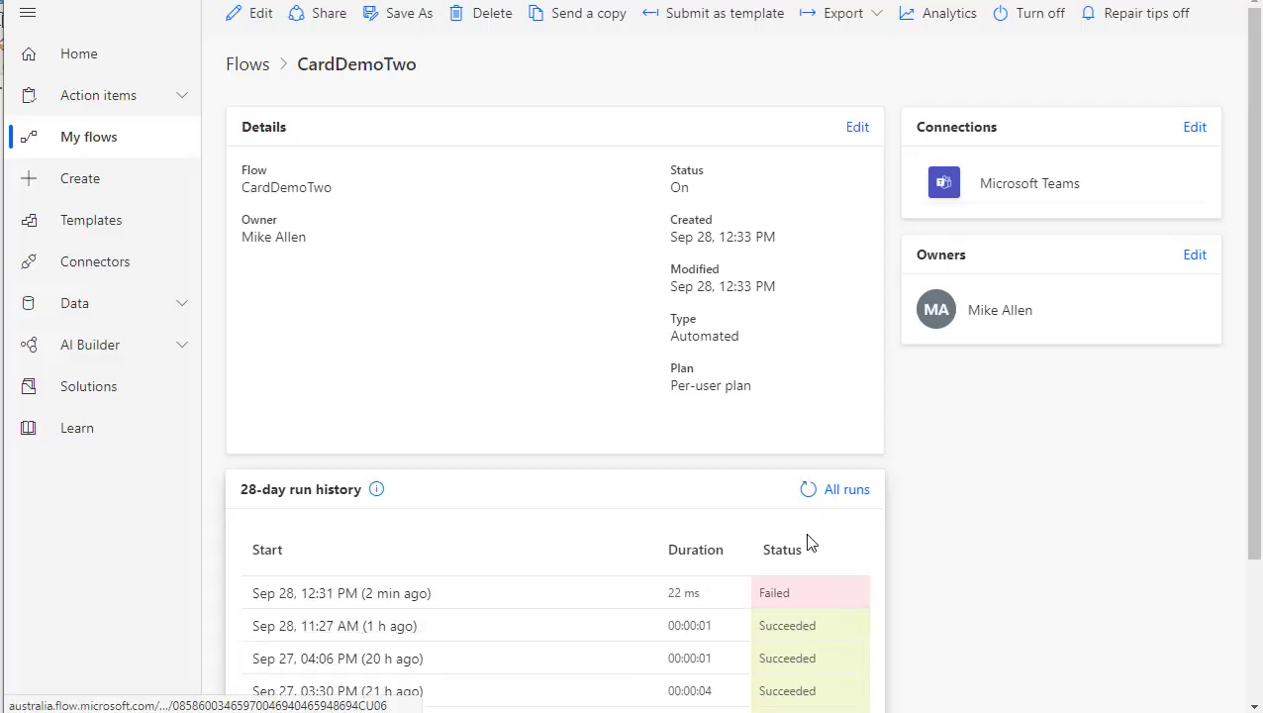
Check CardDemoTwo's full run history, then switch to the Teams Card Flow Demo channel
left_click(839, 491)
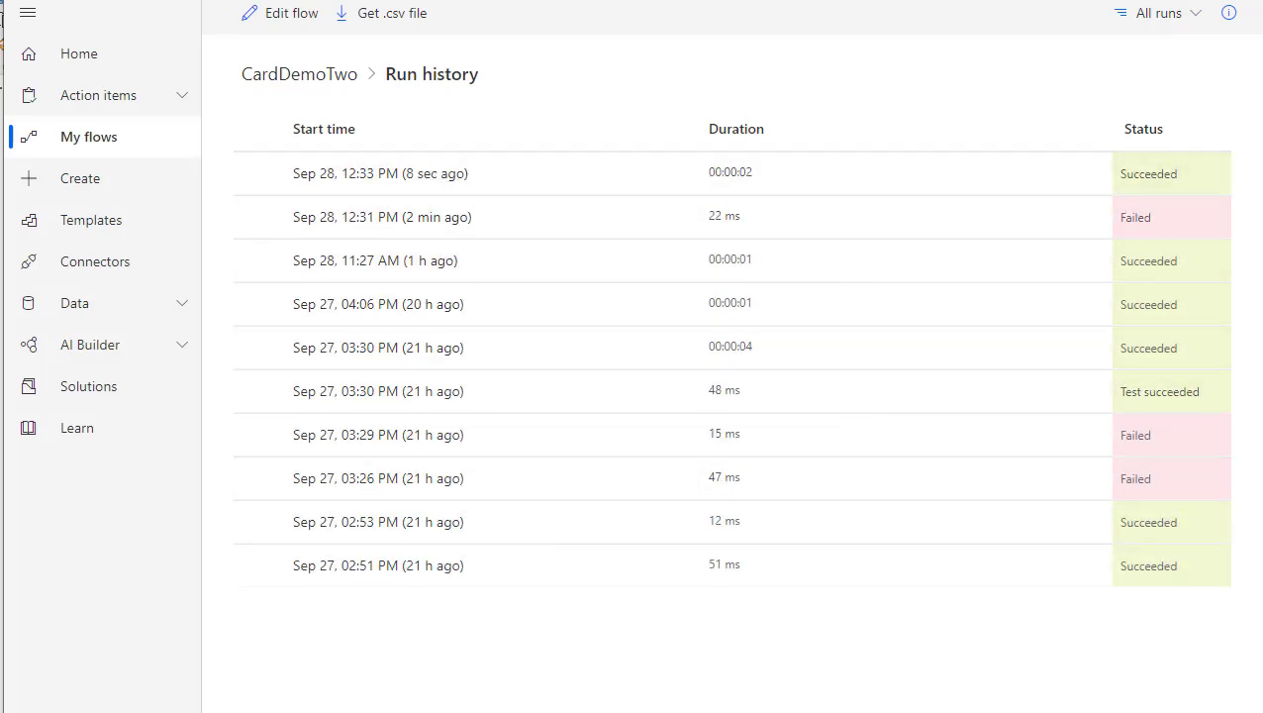
mouse_move(1019, 712)
left_click(1018, 683)
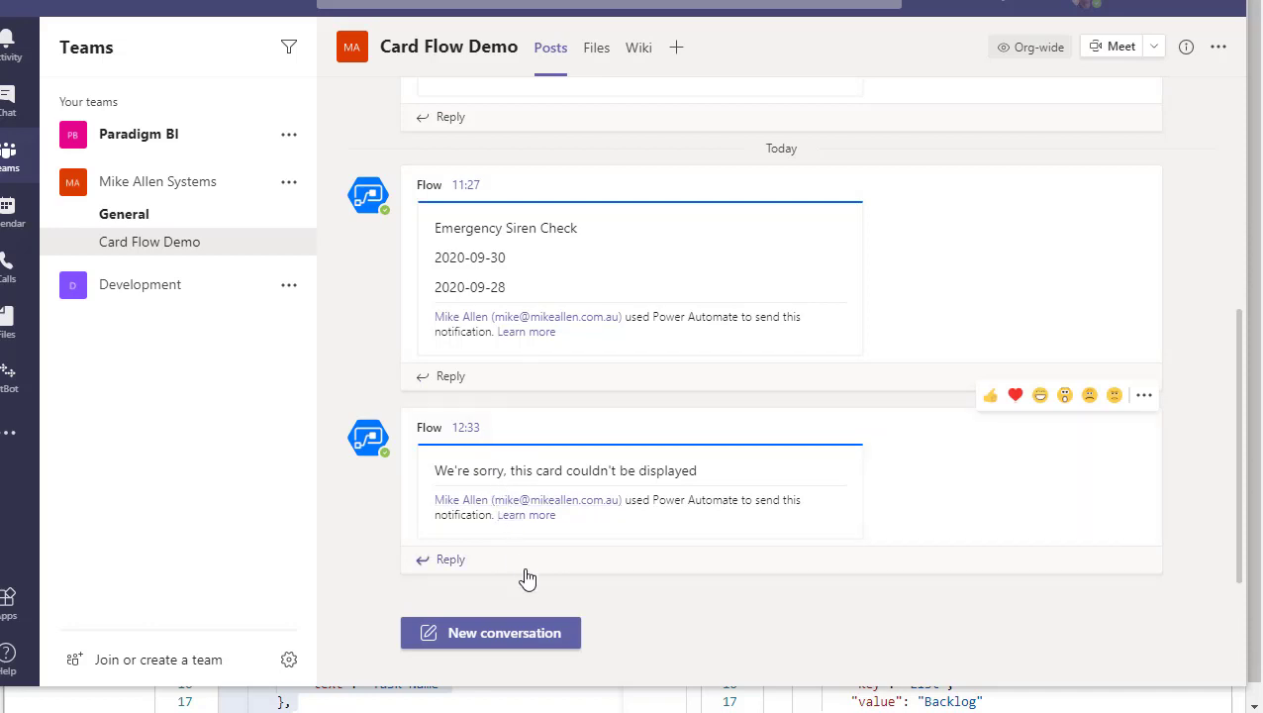
Check the Flow post's 'card could not be displayed' message, then bring up the Adaptive Cards Designer
mouse_move(507, 707)
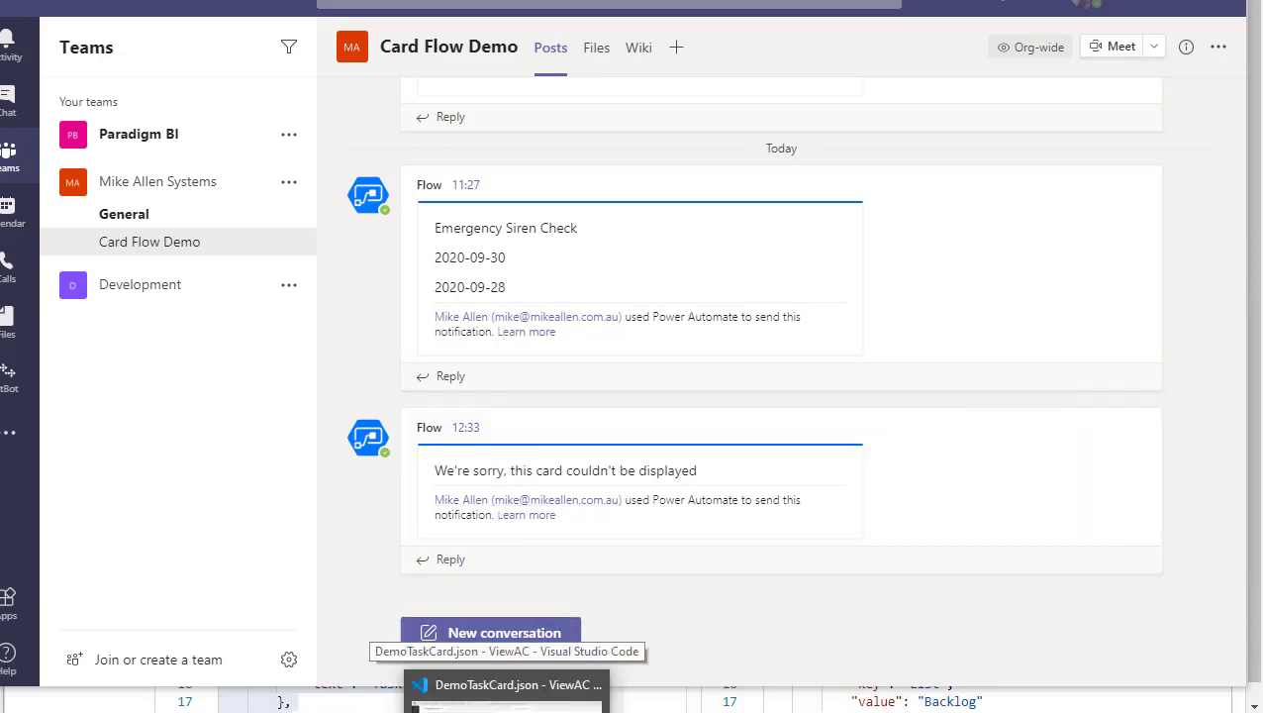
left_click(273, 698)
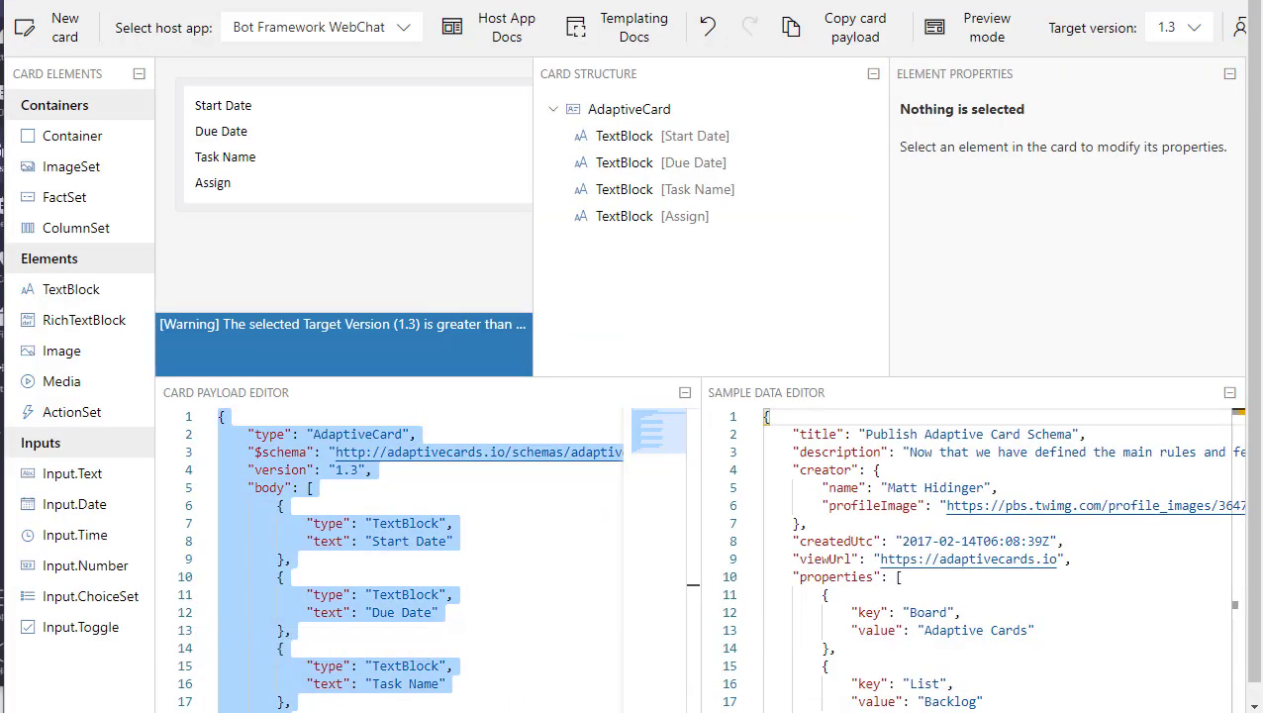
Preview the card in the Designer with the Microsoft Teams - Light host app
left_click(409, 29)
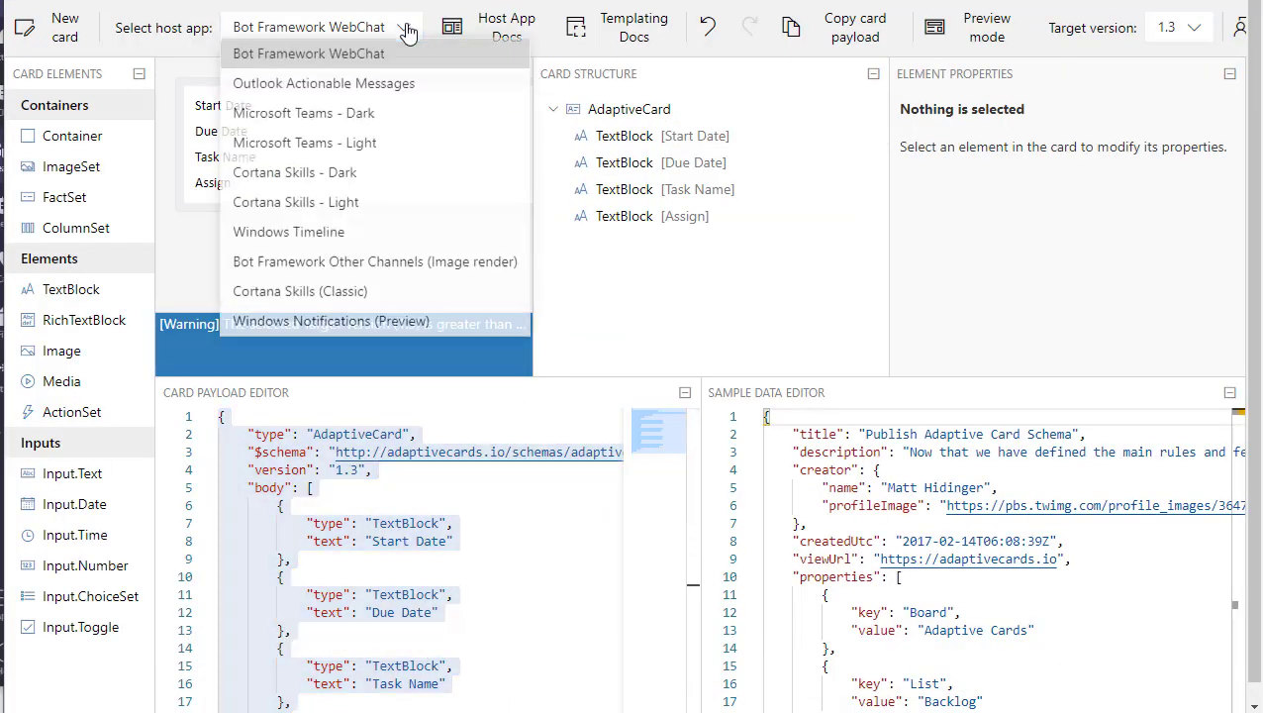
left_click(340, 148)
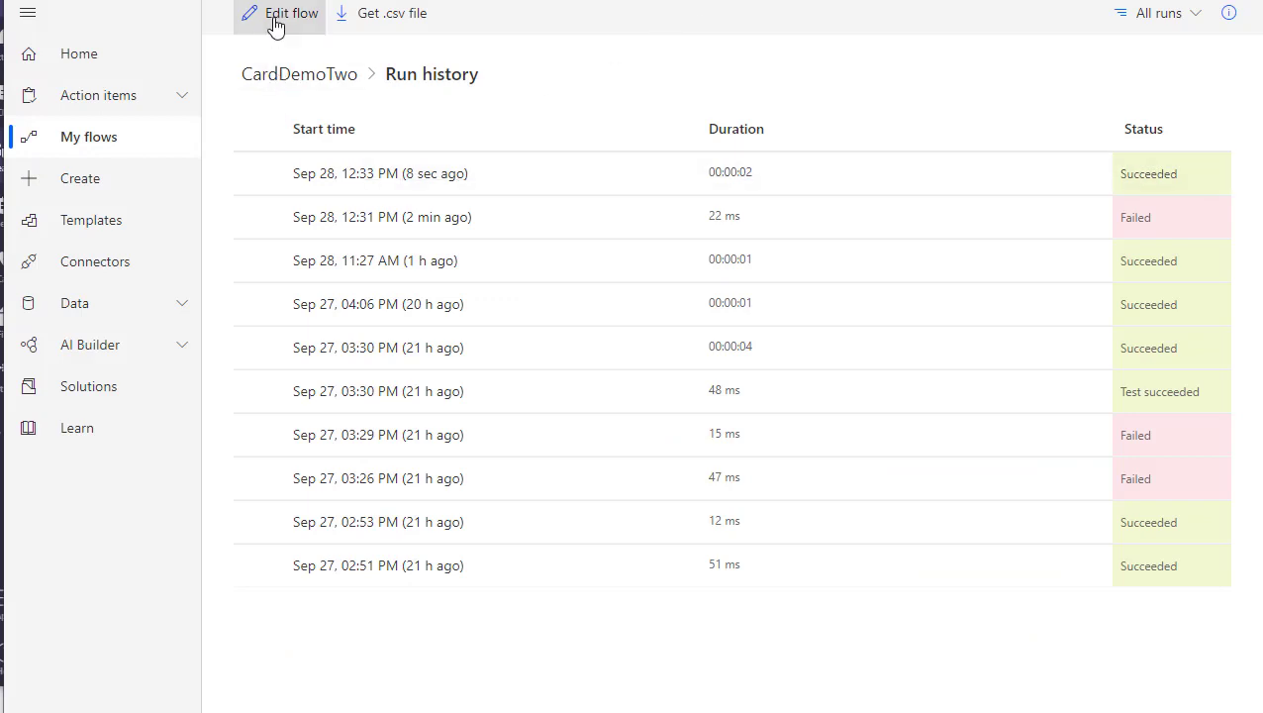
In CardDemoTwo's Post adaptive card step, change the message's "version" from 1.3 to 1.2
left_click(275, 20)
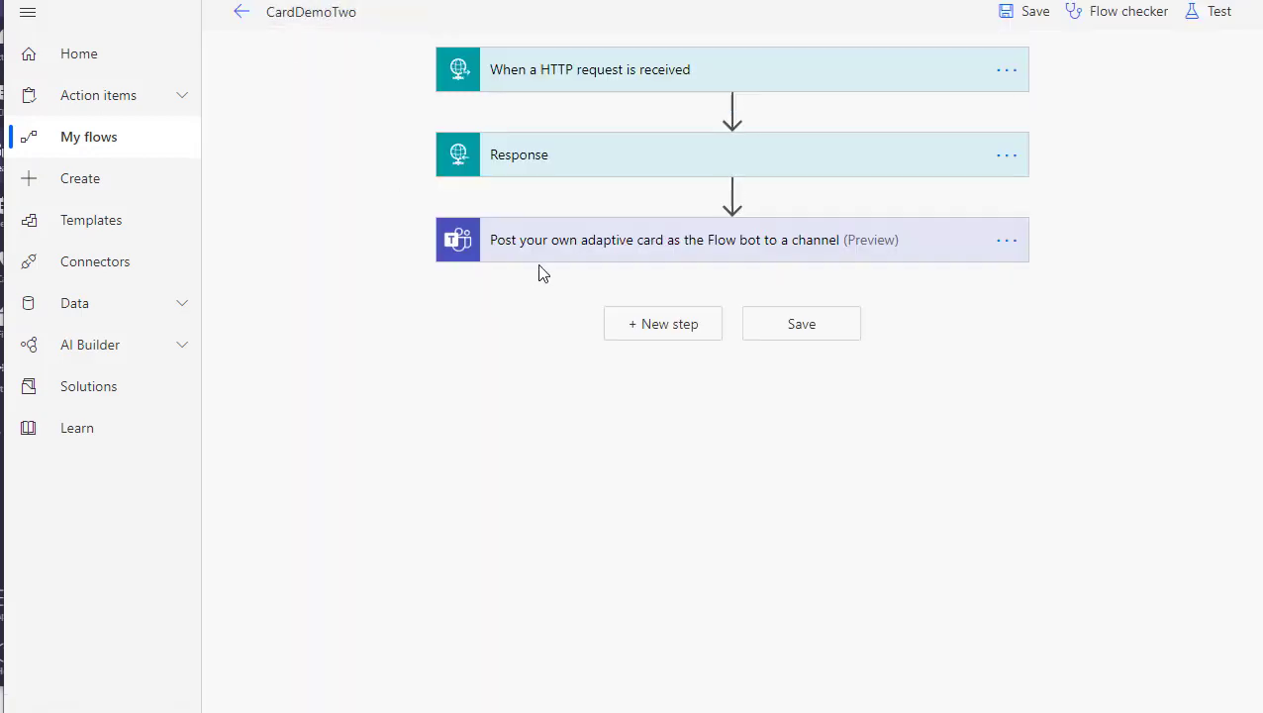
left_click(638, 251)
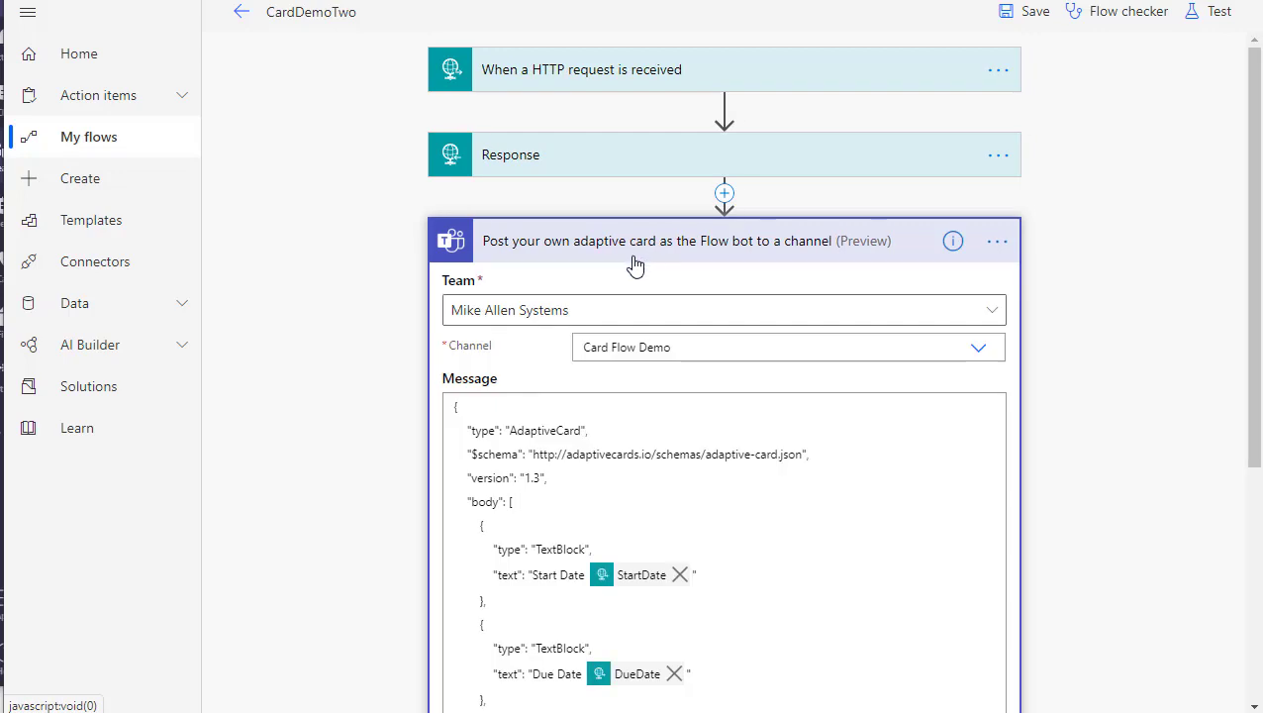
left_click(544, 482)
key("BackSpace")
type("2")
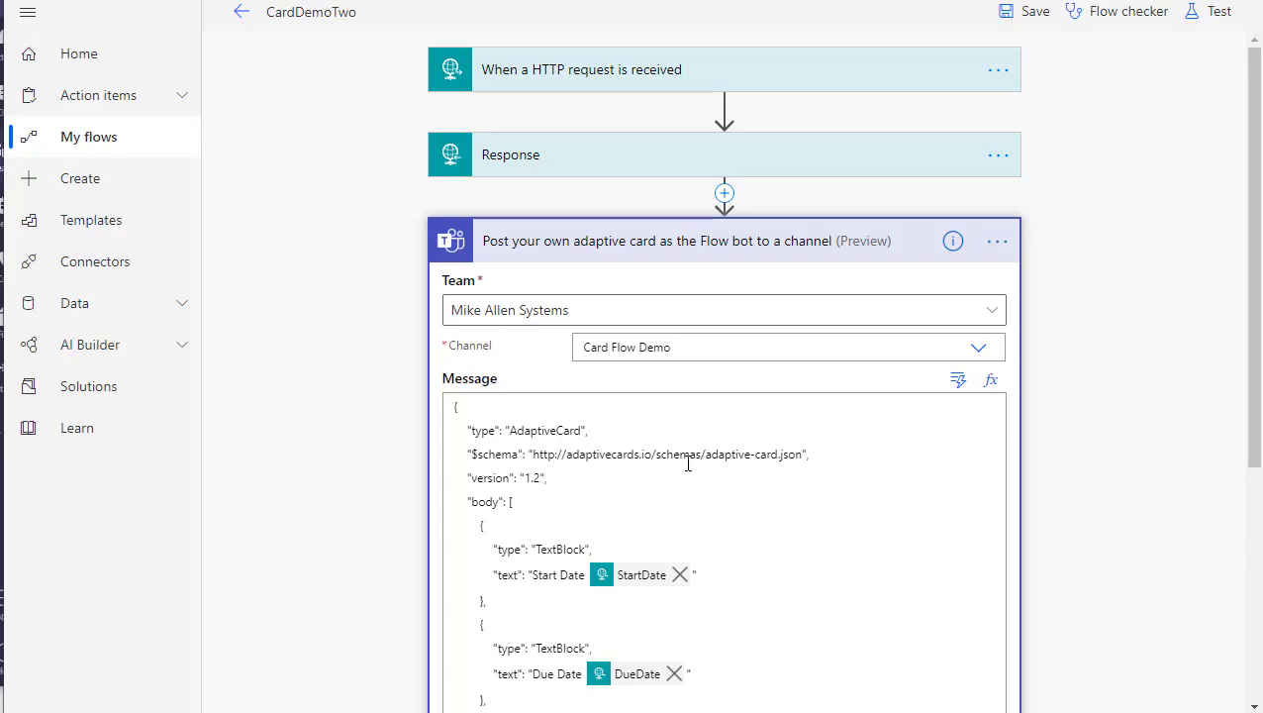
Save the CardDemoTwo flow and return to its details page
left_click_drag(1250, 375, 1253, 609)
left_click(806, 687)
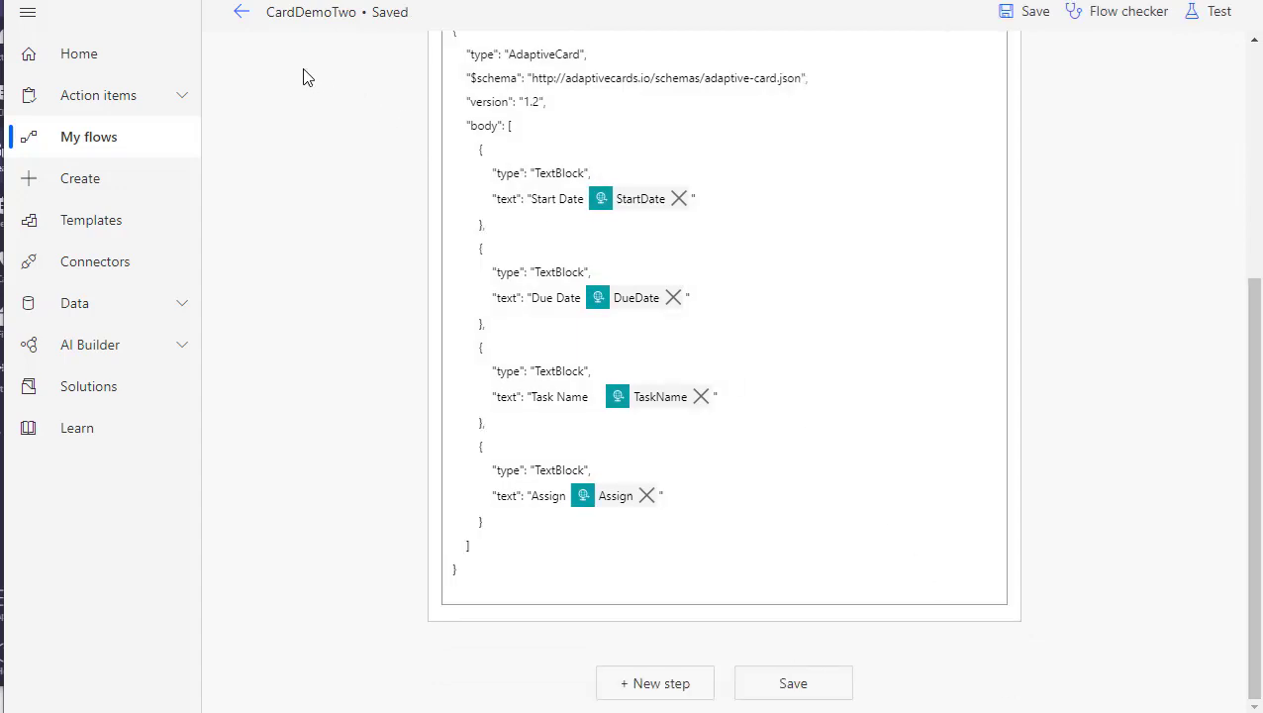
left_click(242, 14)
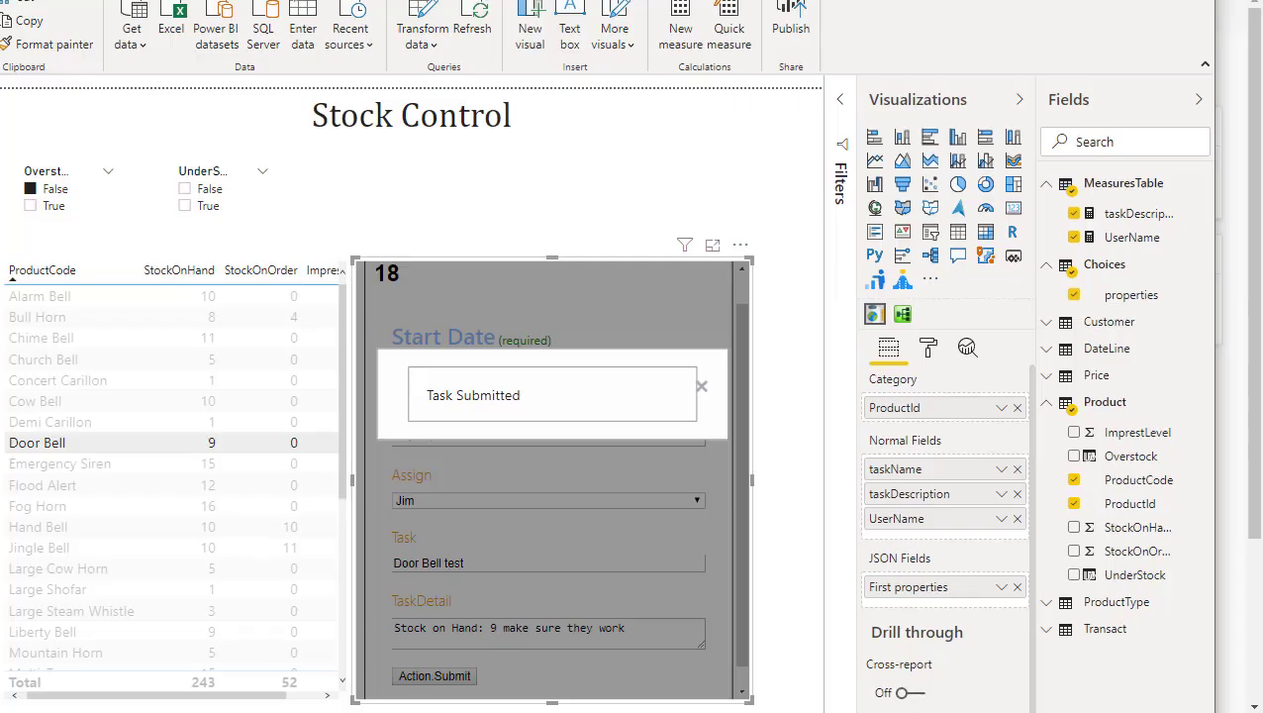
Dismiss the Task Submitted message and resubmit the Door Bell test task form with Action.Submit
left_click(701, 386)
scroll(653, 566, "down", 1)
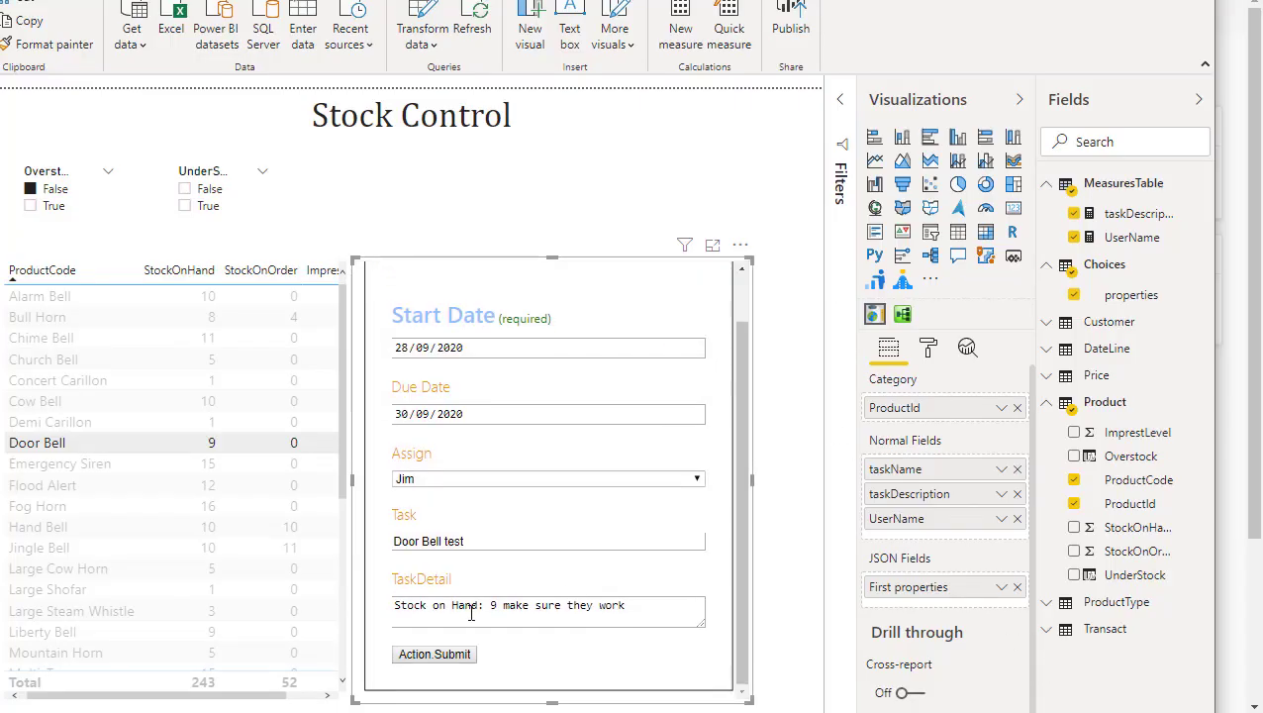
scroll(604, 619, "up", 3)
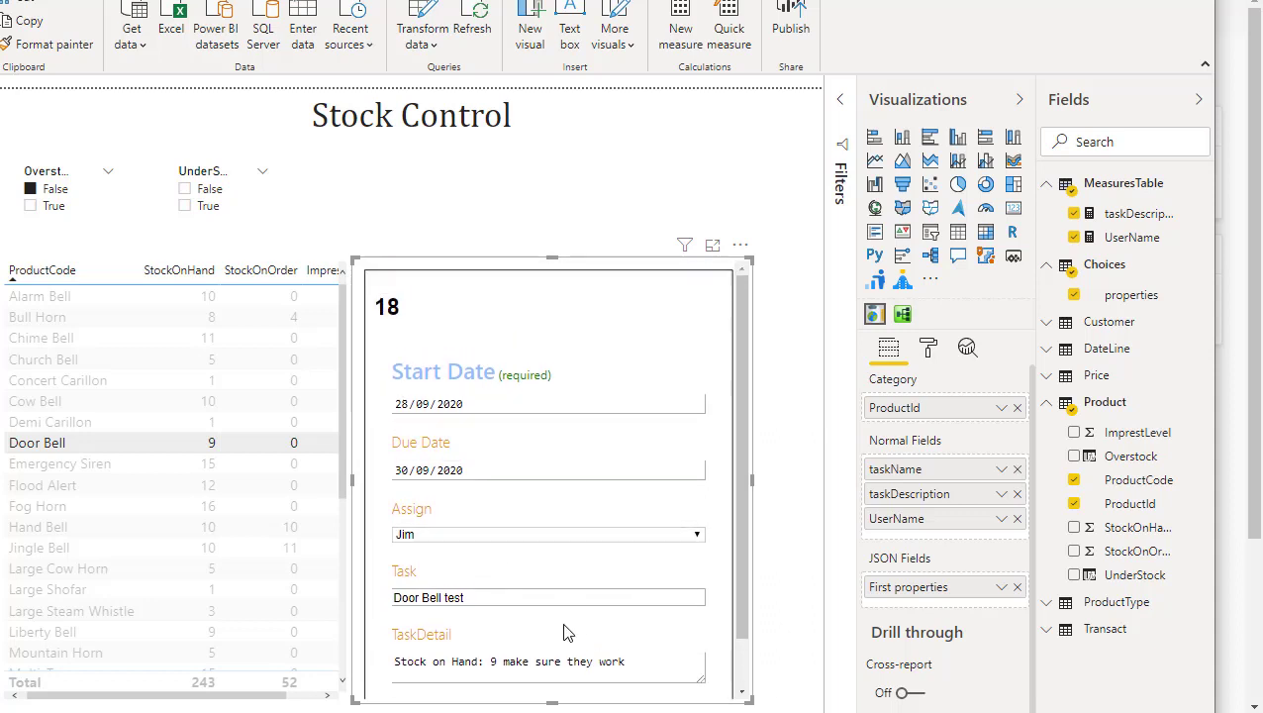
scroll(604, 639, "down", 3)
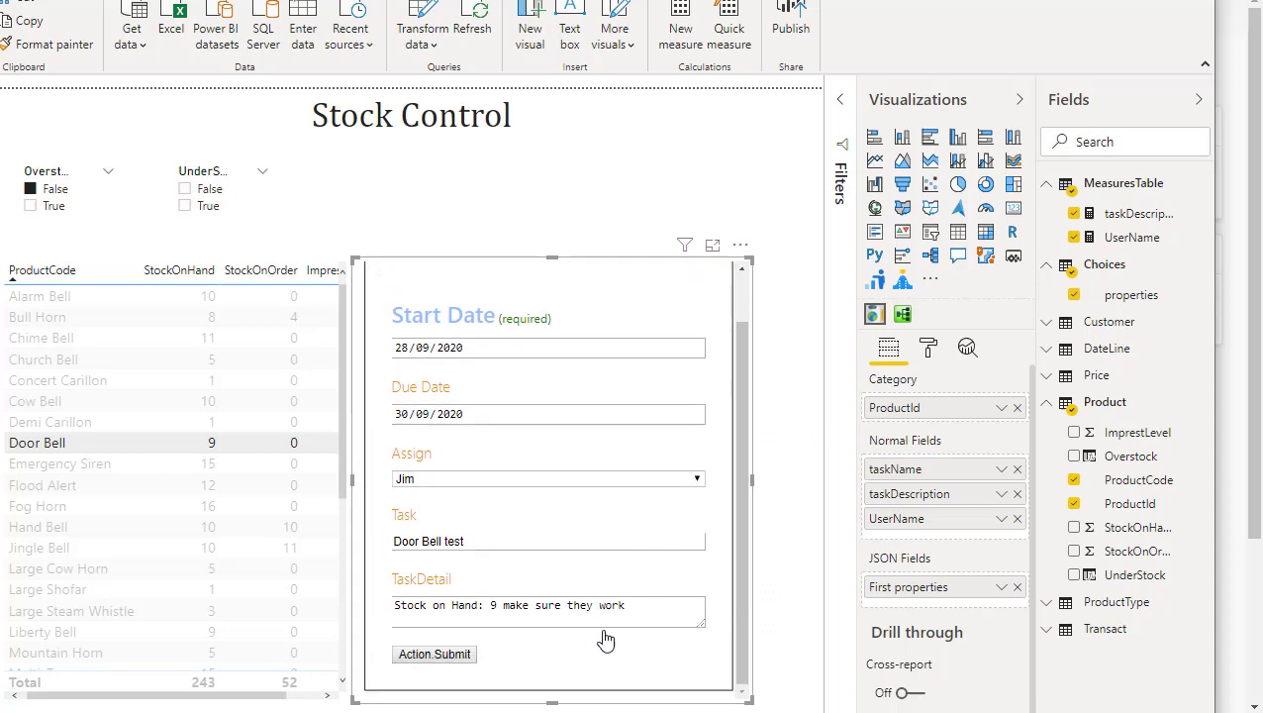
left_click(448, 654)
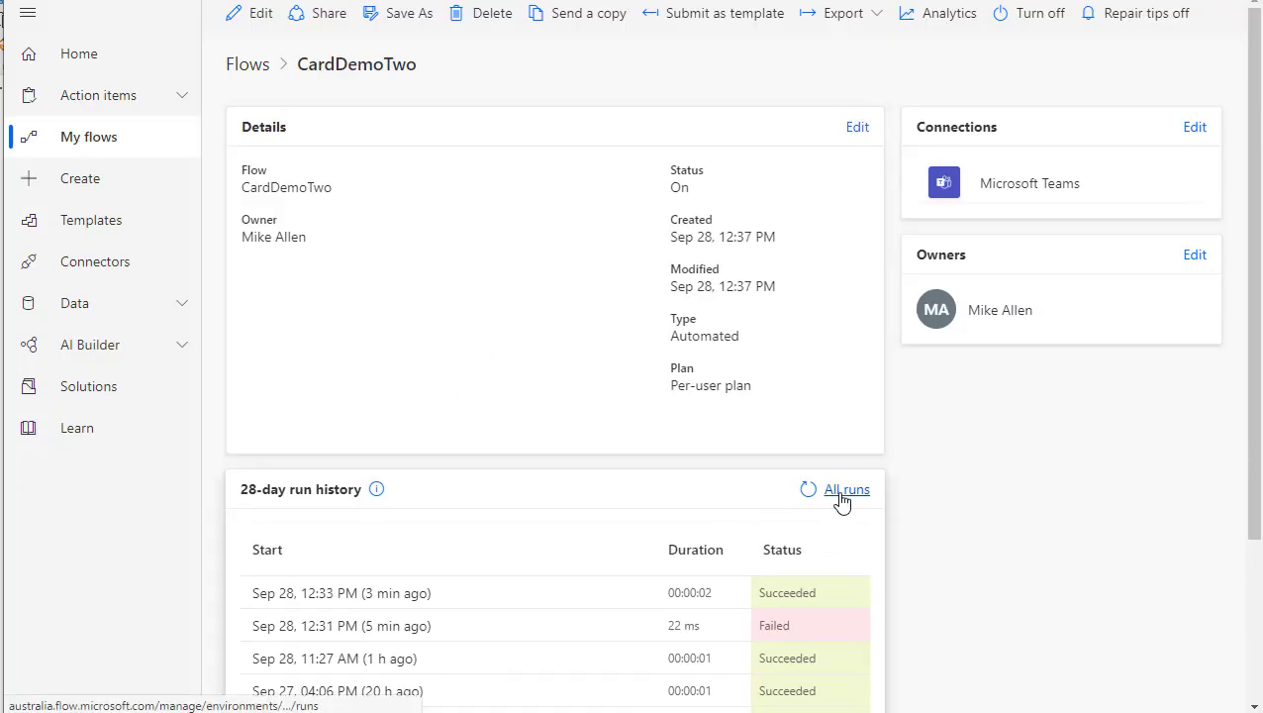
Open CardDemoTwo's full run history to confirm the 12:37 run succeeded, then switch to Teams
left_click(839, 495)
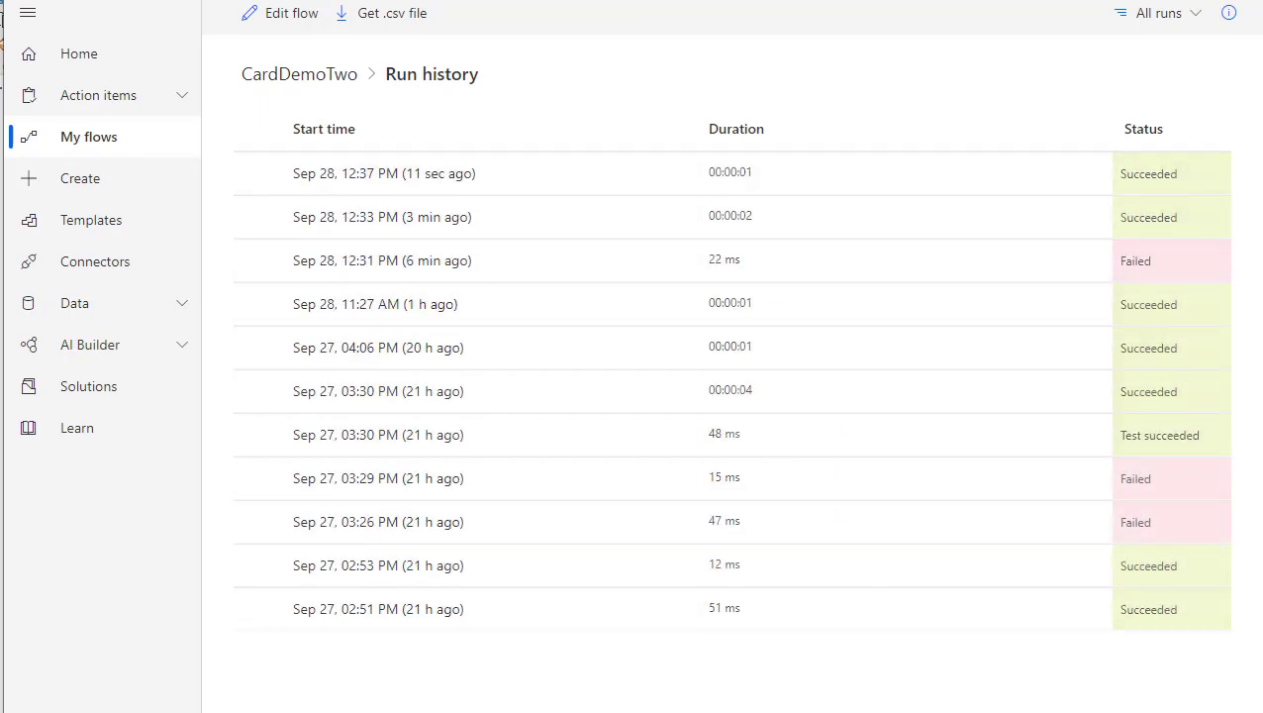
key("alt+Tab")
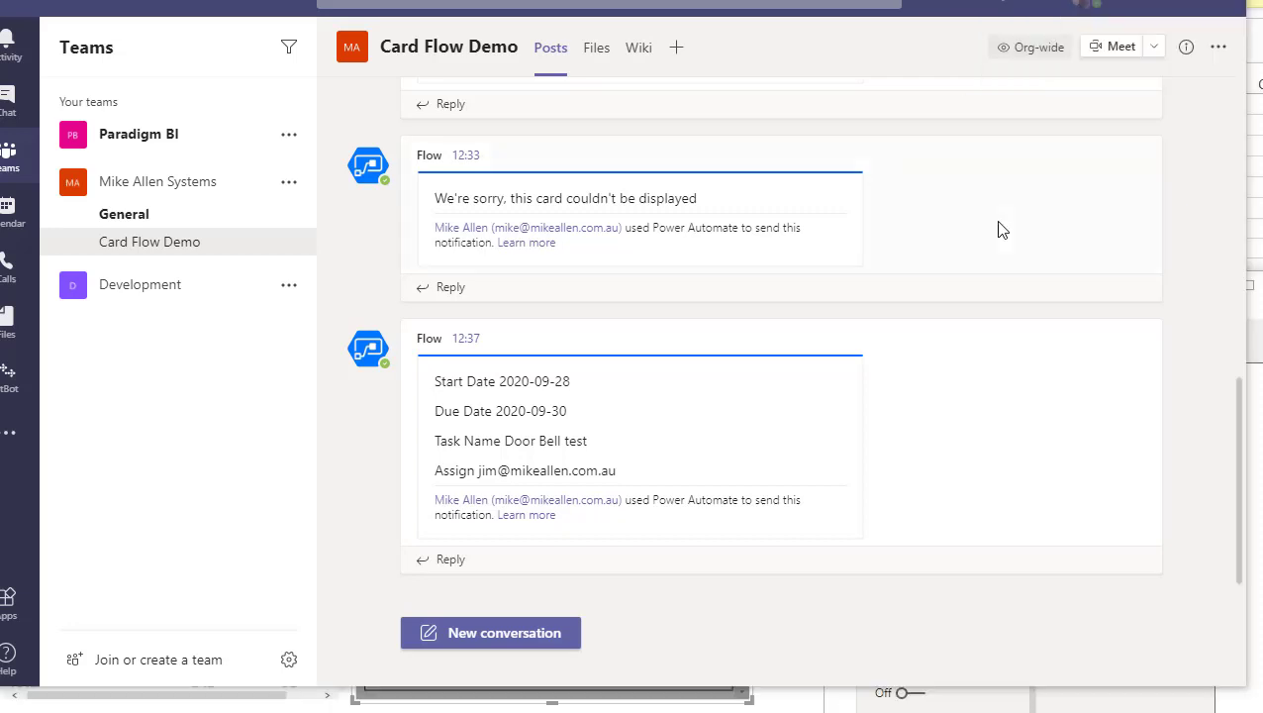
mouse_move(1000, 229)
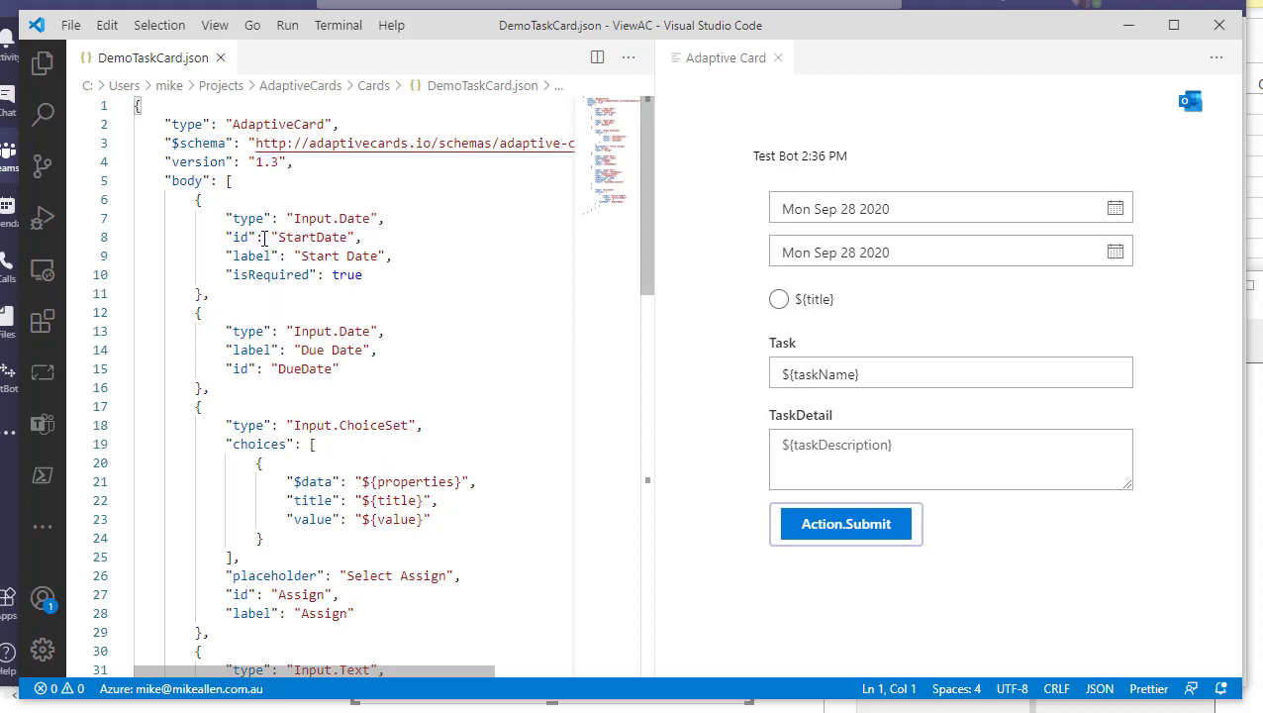
Scroll through DemoTaskCard.json to review its date inputs, Assign choice set, task fields and Action.Submit
scroll(436, 368, "down", 1)
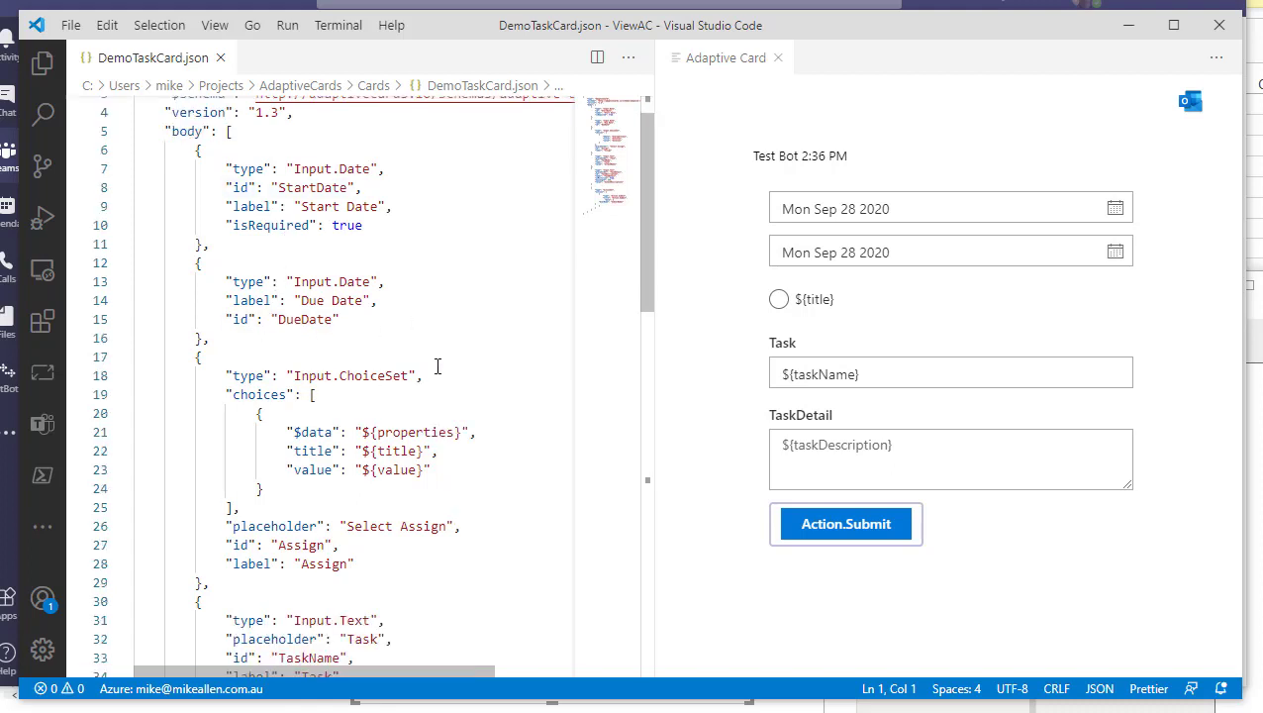
scroll(437, 367, "down", 3)
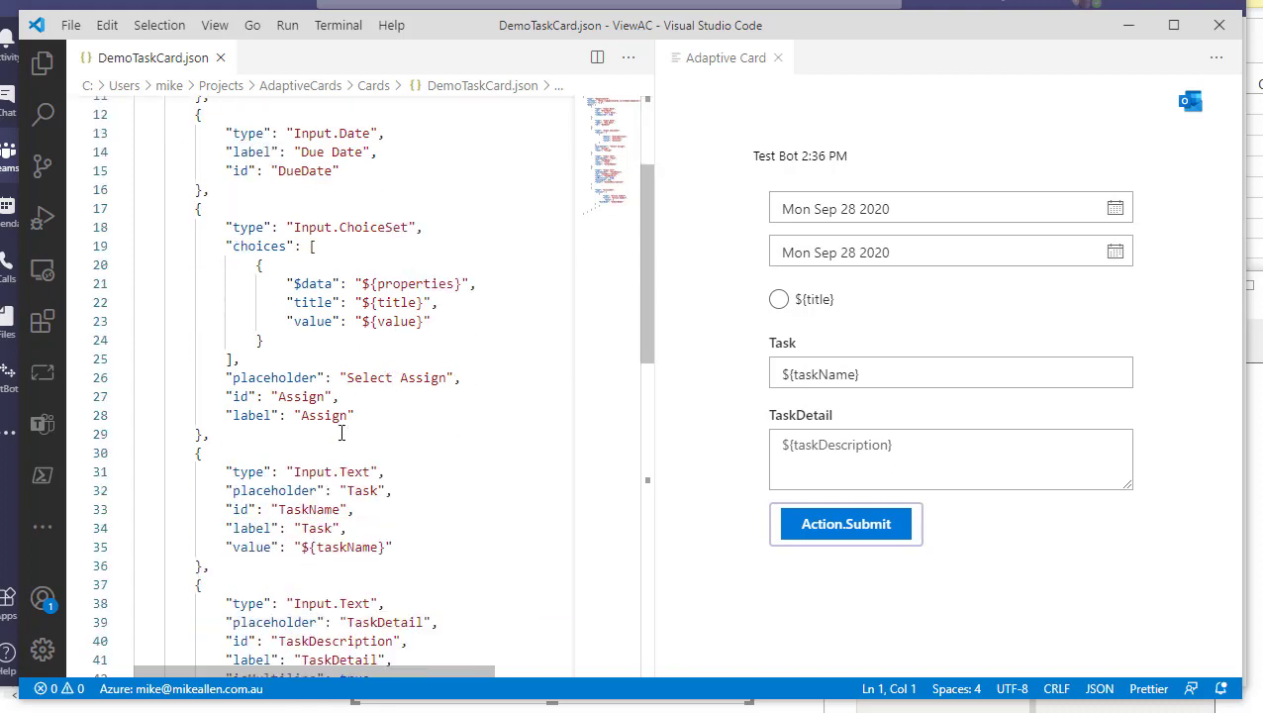
scroll(289, 410, "down", 1)
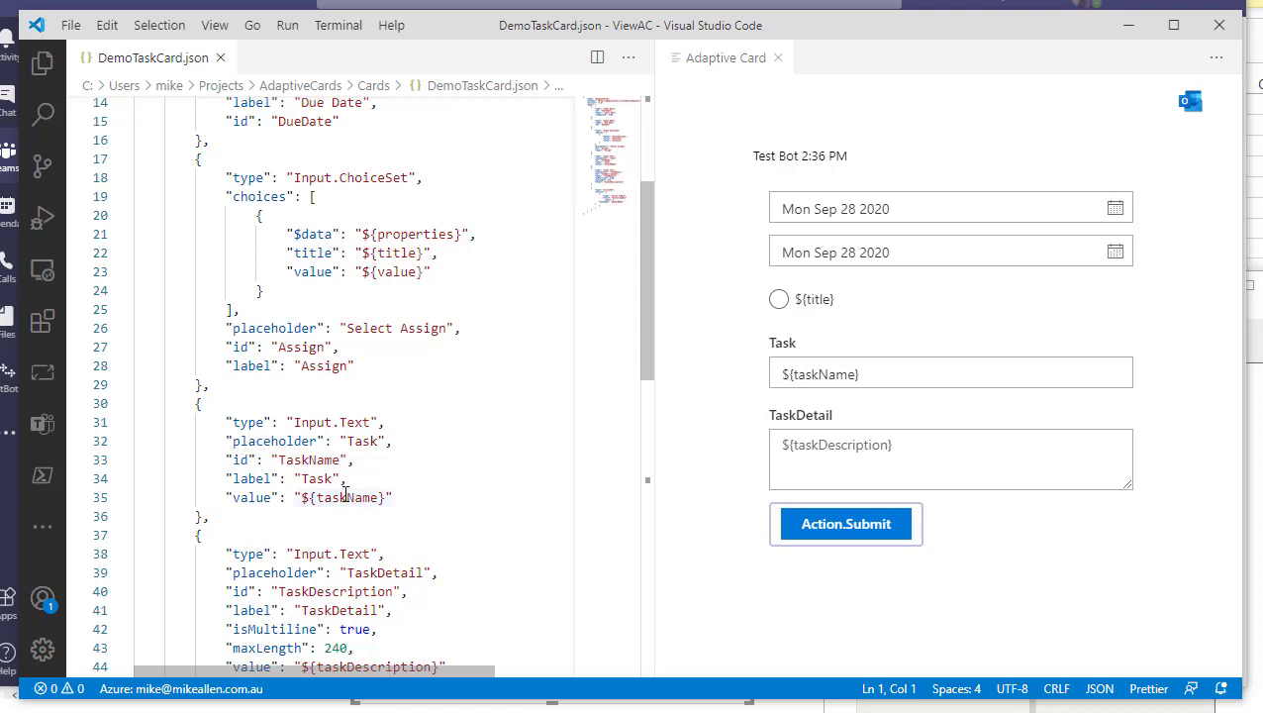
scroll(346, 492, "down", 1)
scroll(361, 592, "down", 3)
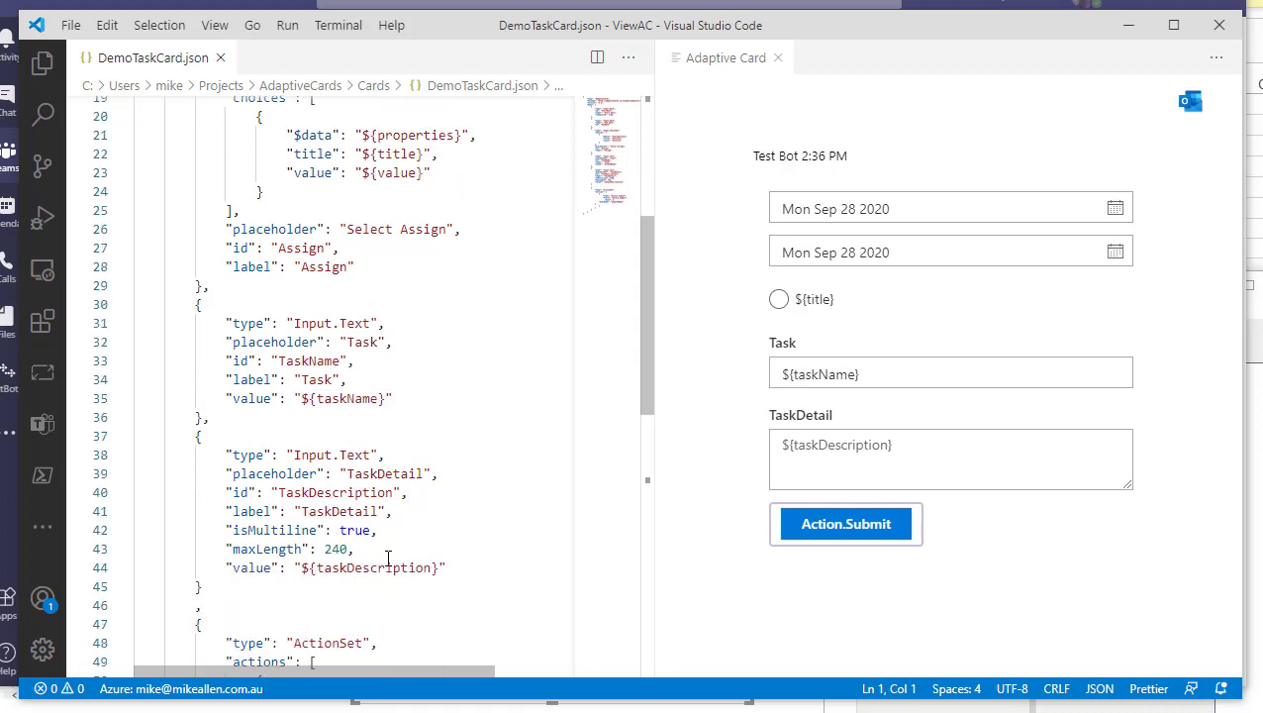
scroll(417, 517, "down", 1)
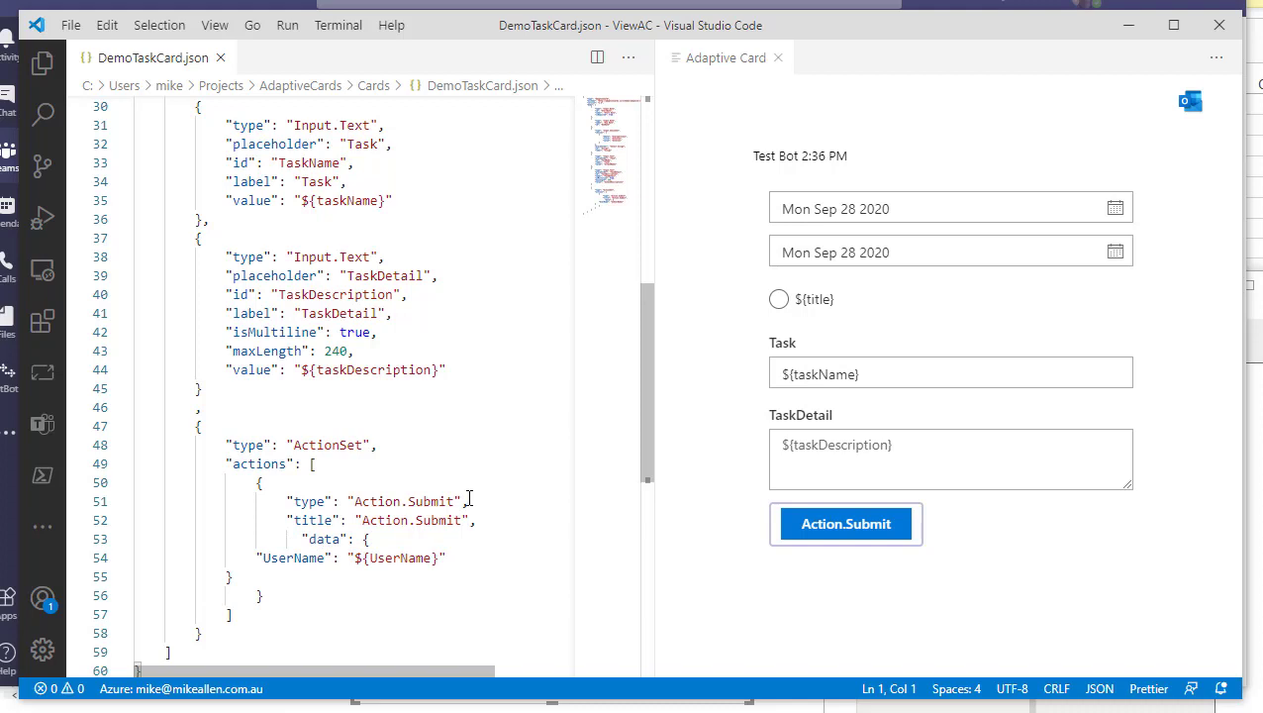
scroll(499, 460, "up", 1)
scroll(499, 460, "up", 4)
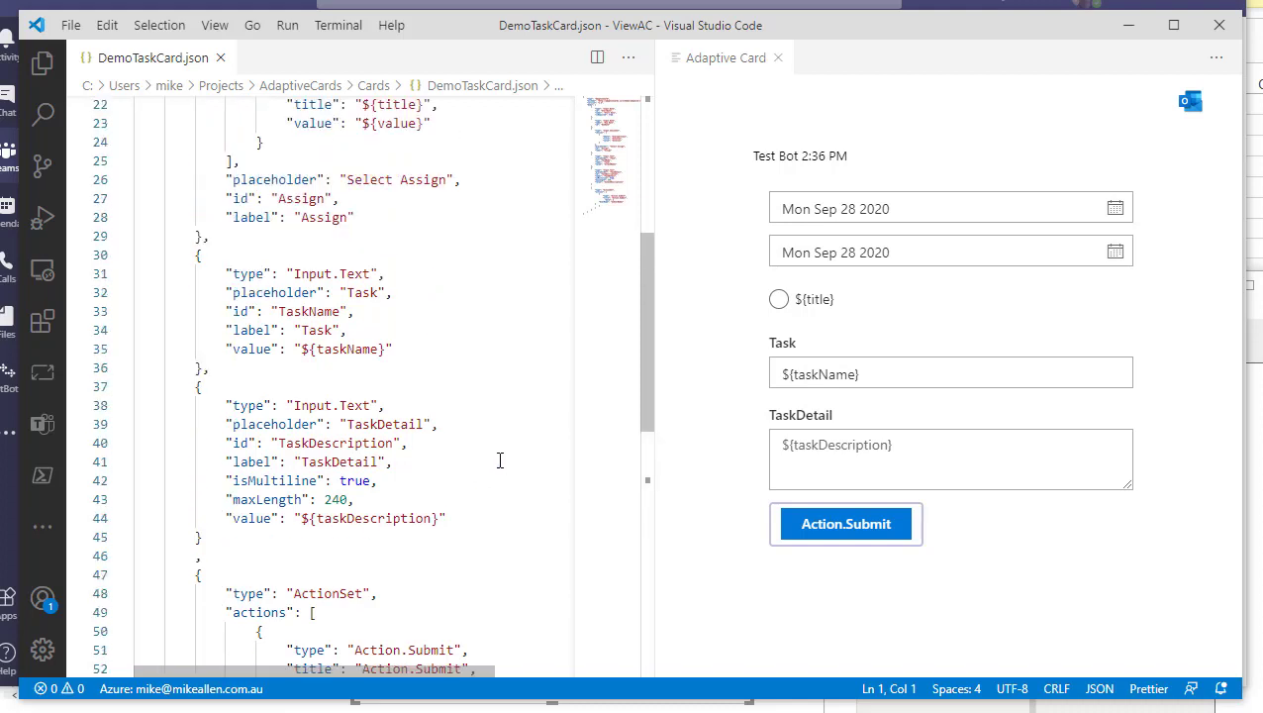
scroll(500, 461, "up", 1)
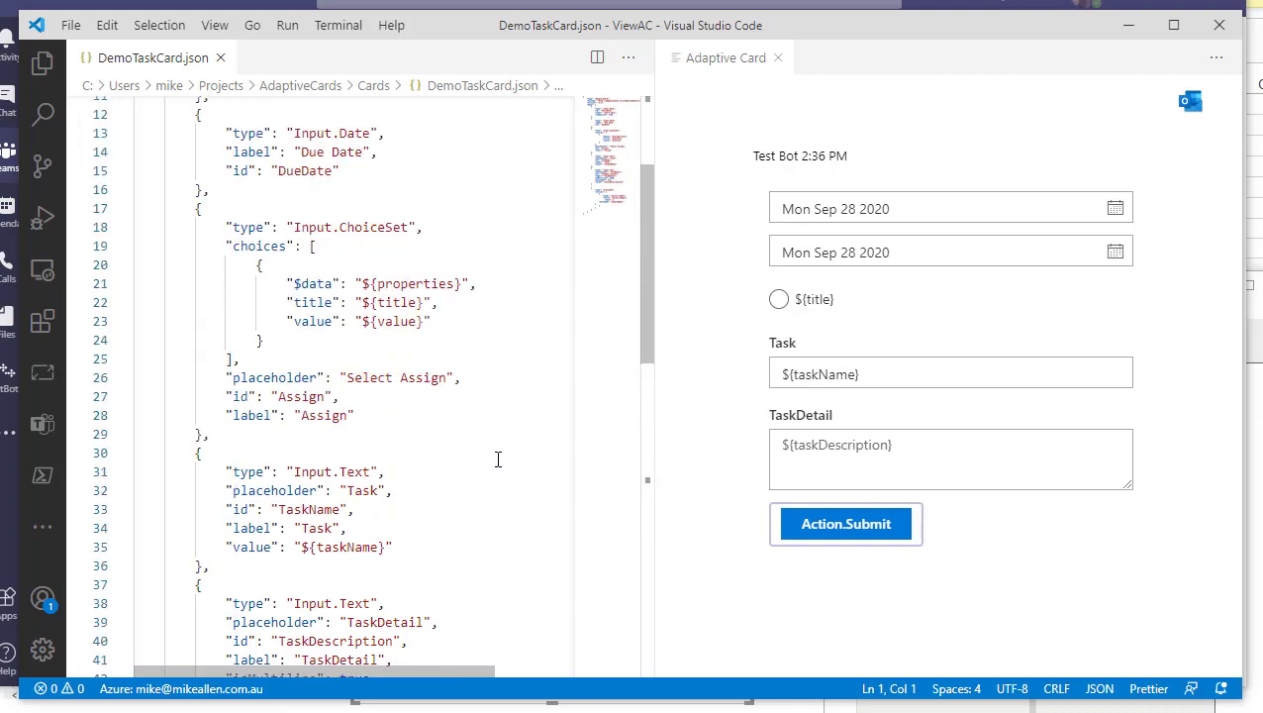
scroll(498, 459, "up", 1)
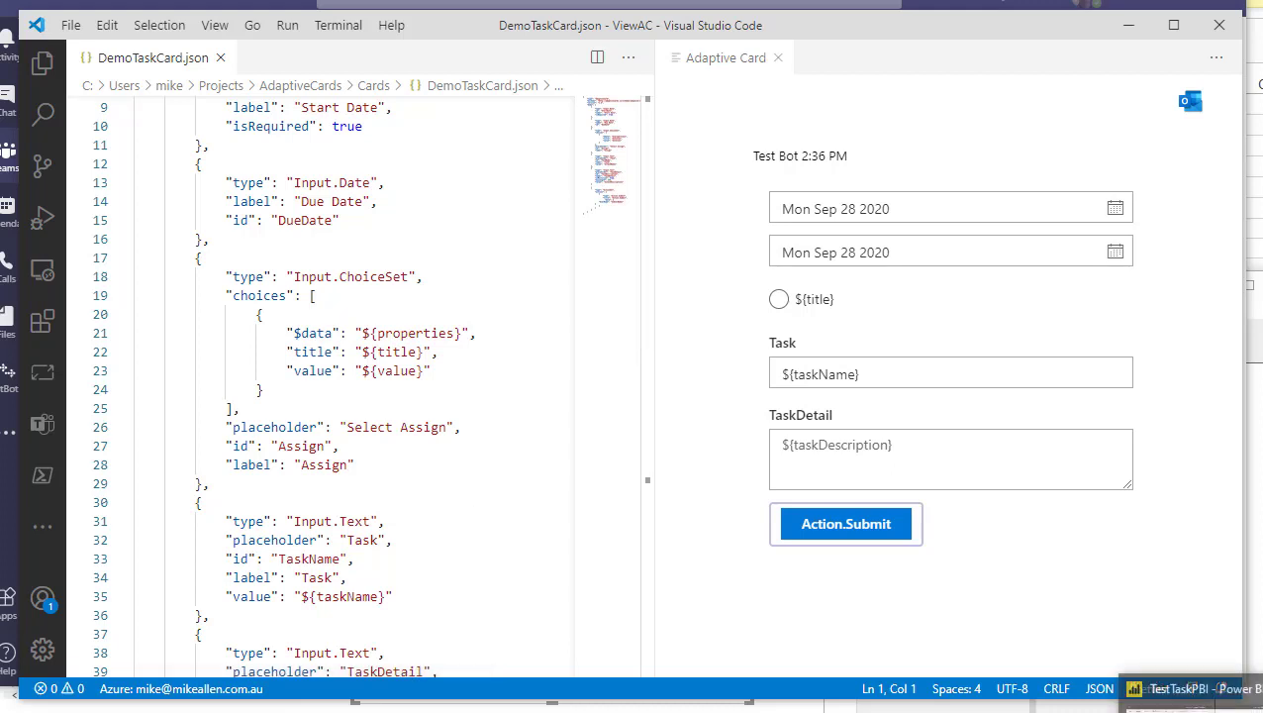
Return to Power BI, dismiss the Task Submitted message and open the Power Query editor
left_click(1183, 685)
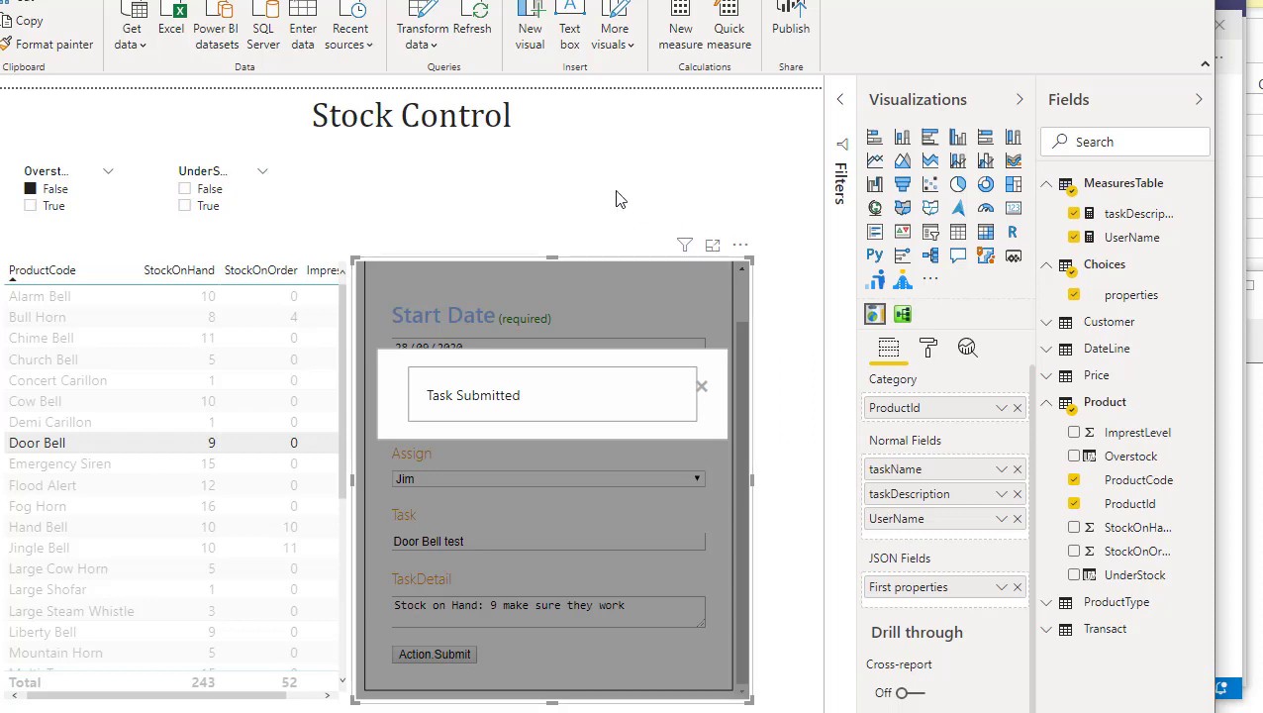
left_click(702, 389)
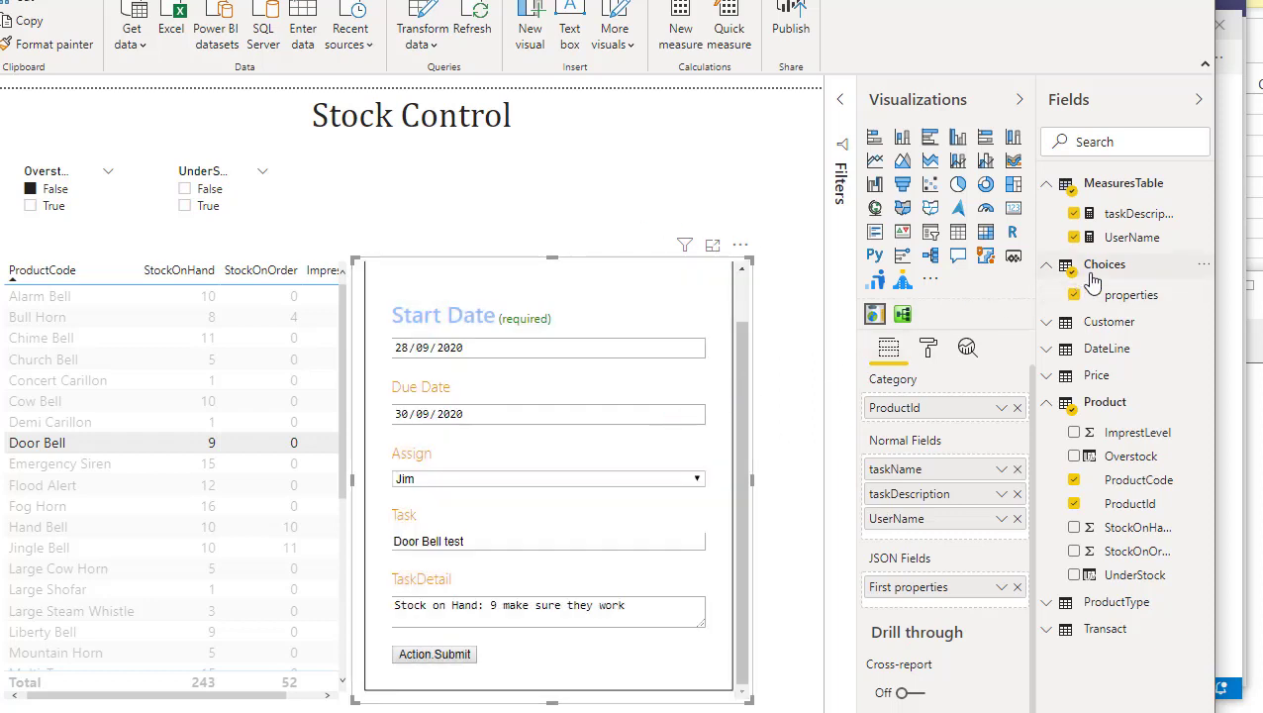
left_click(429, 44)
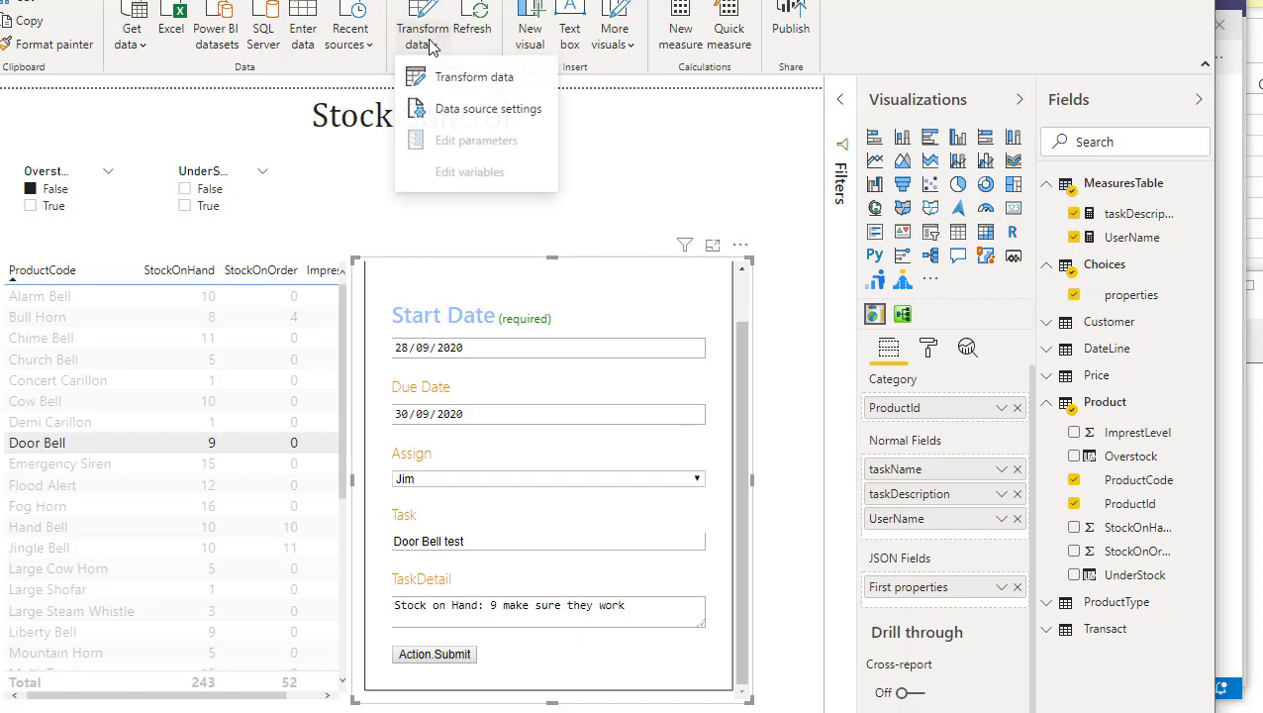
left_click(446, 87)
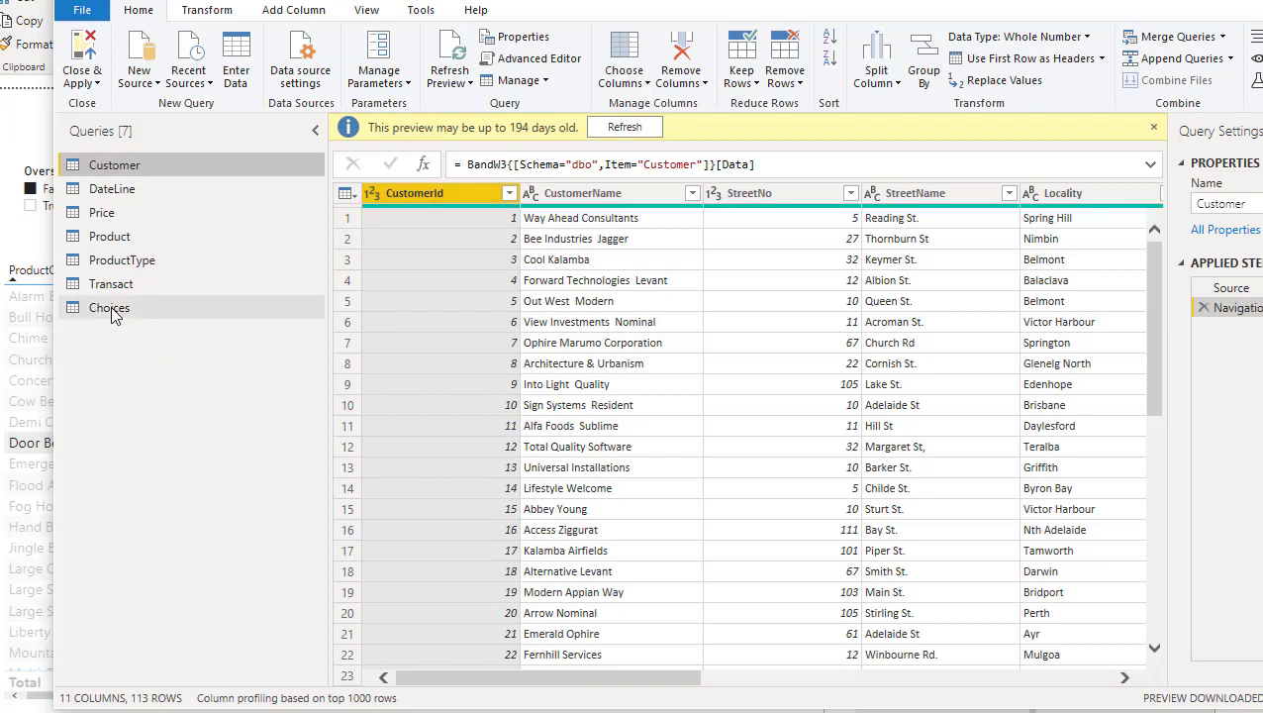
Step through the Choices query's applied steps, ending on the Source step's raw JSON list
left_click(111, 307)
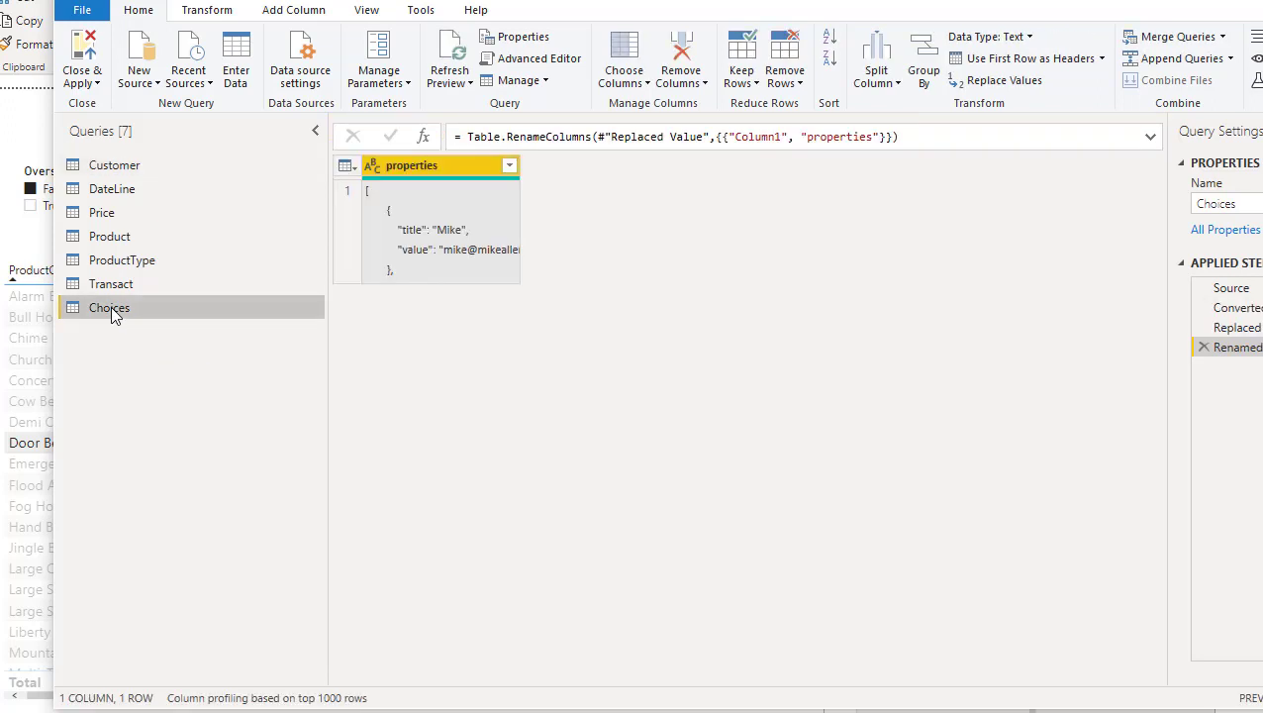
left_click(1232, 288)
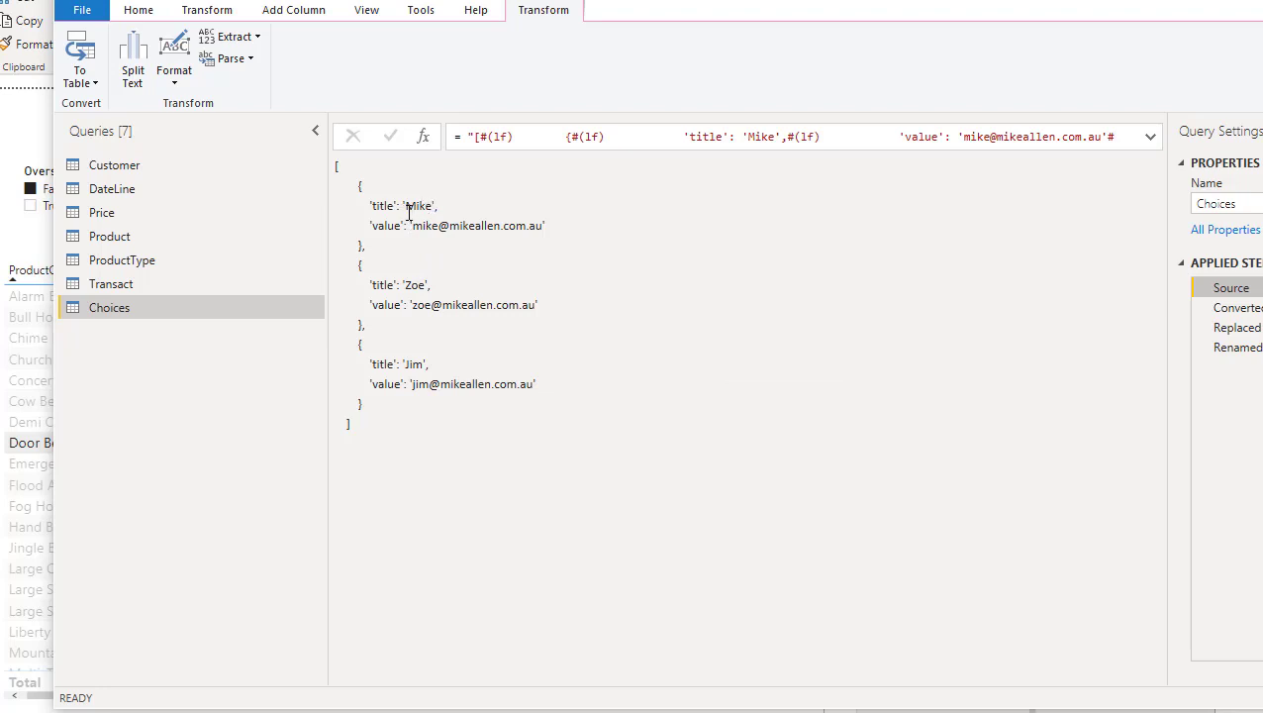
left_click(1228, 311)
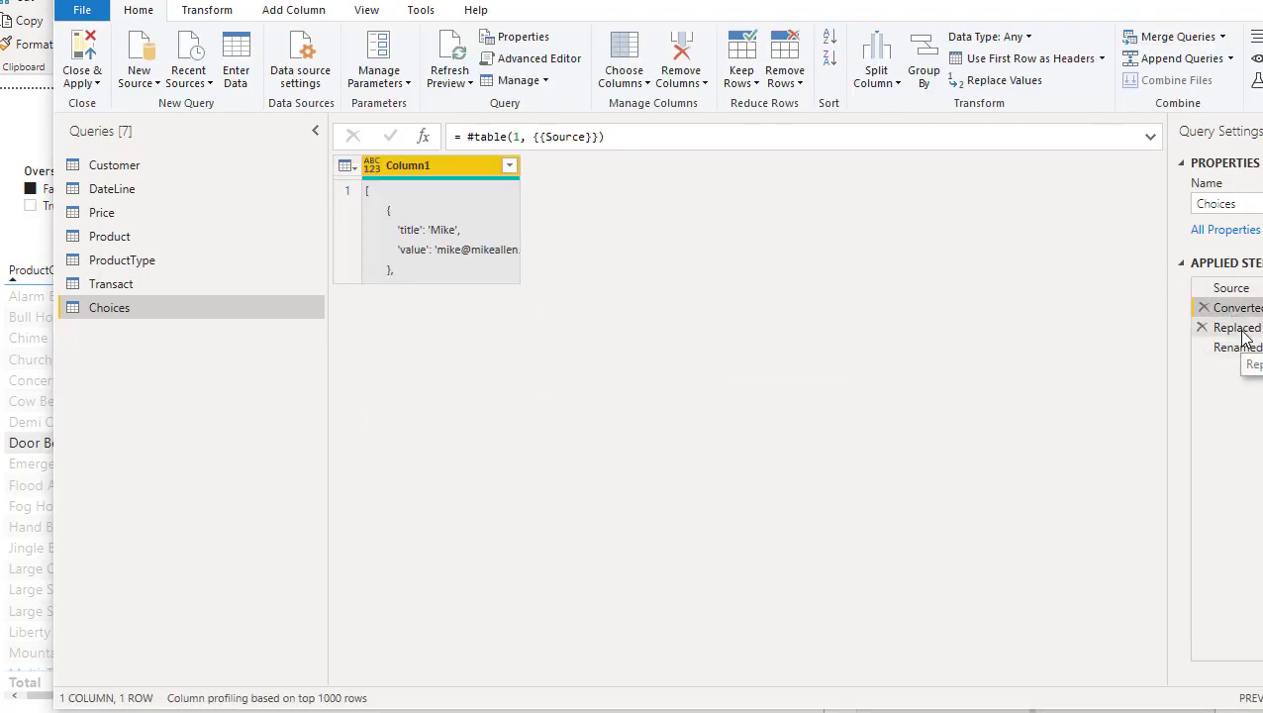
left_click(1243, 333)
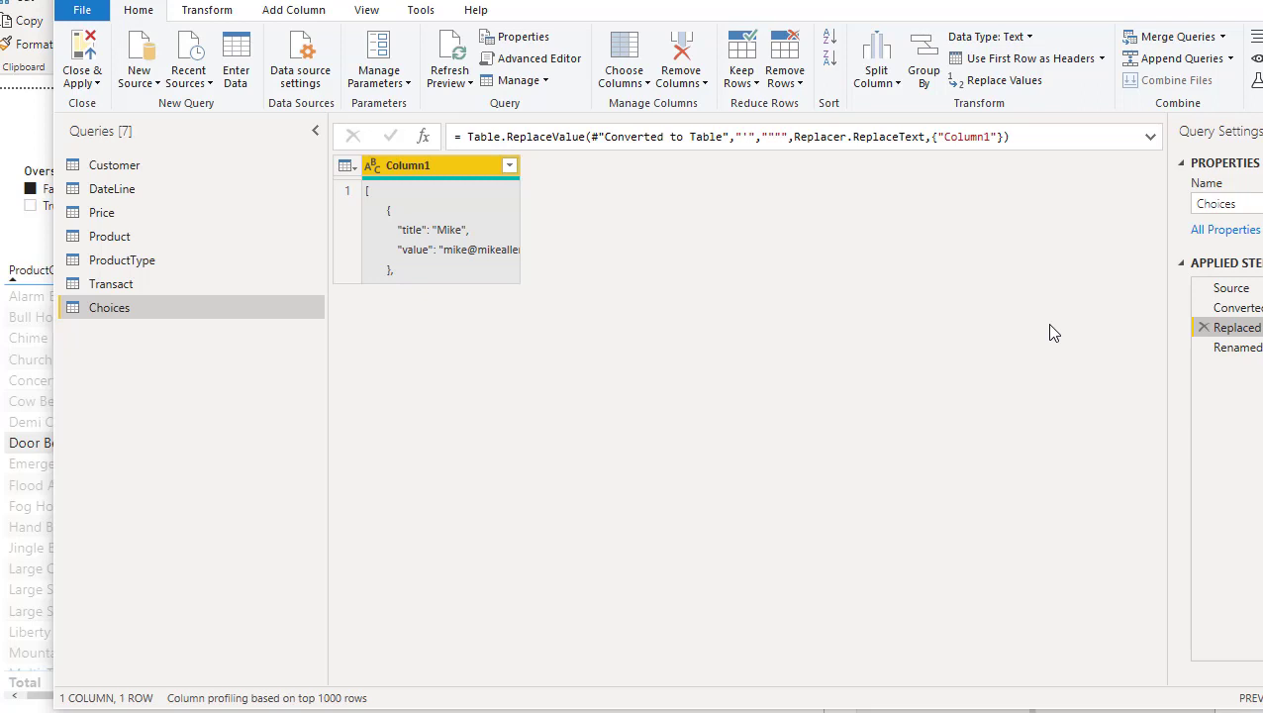
left_click(1228, 345)
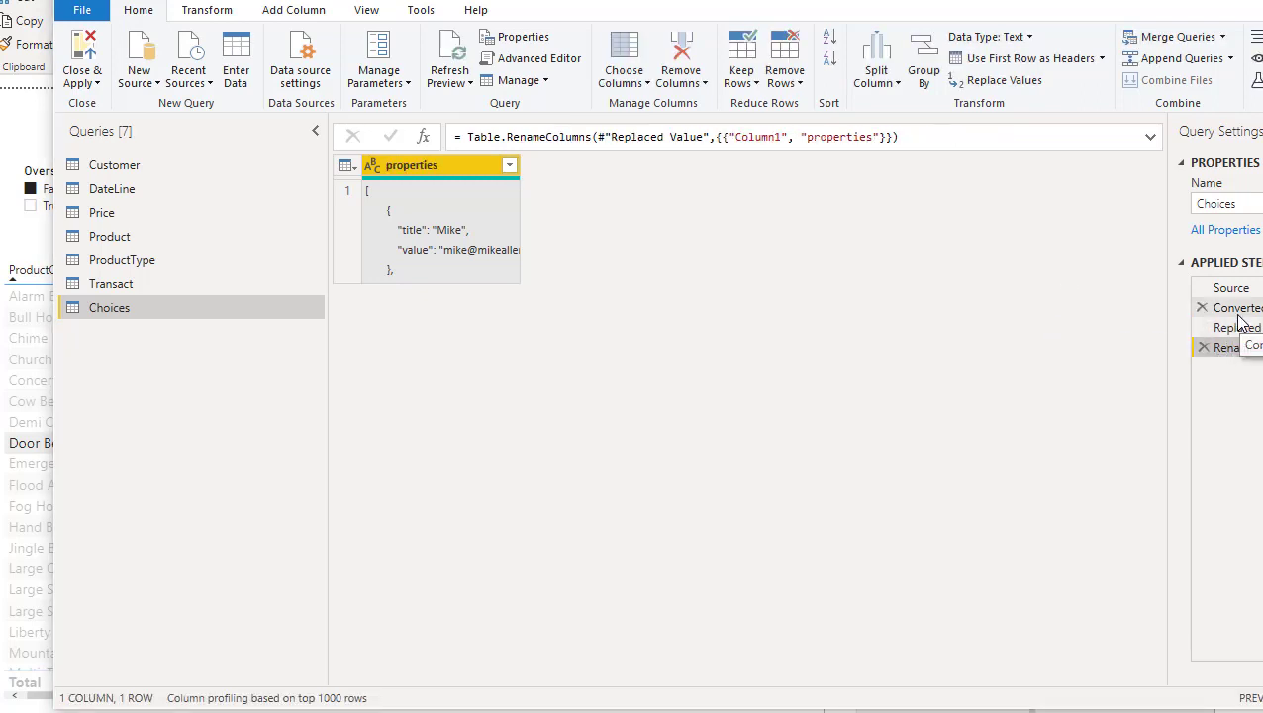
left_click(1238, 310)
left_click(1233, 289)
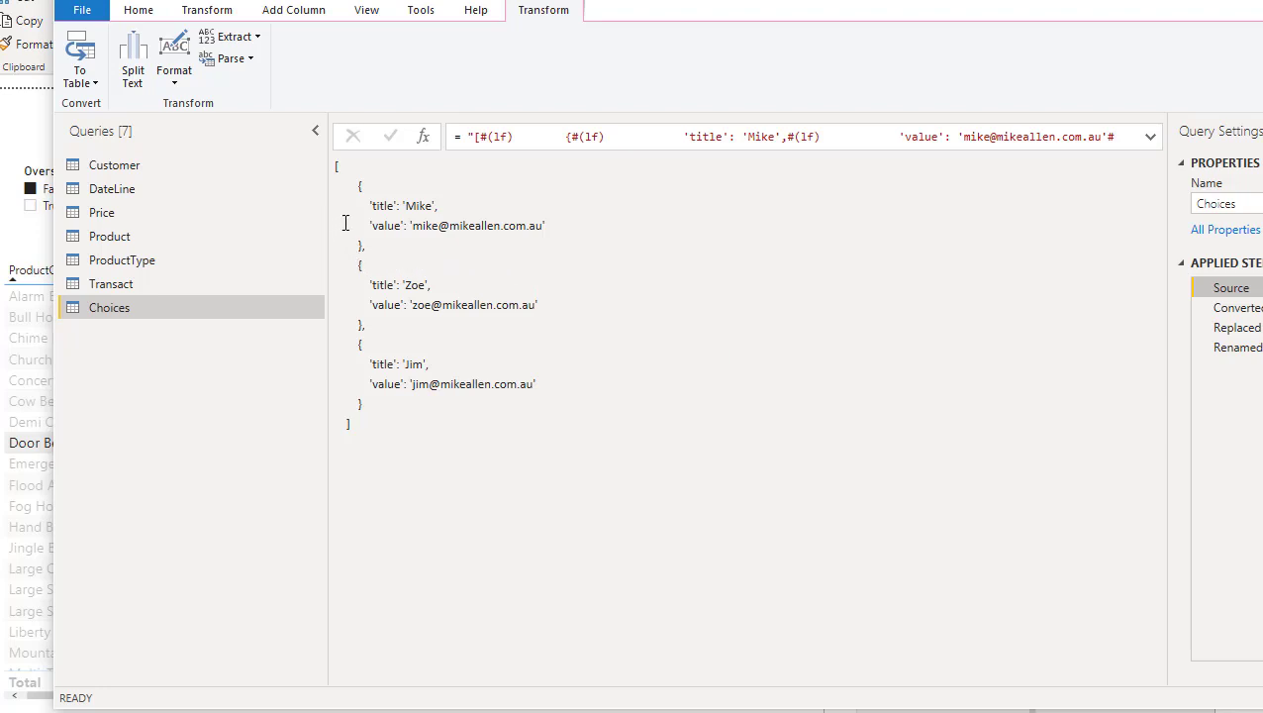
left_click(87, 12)
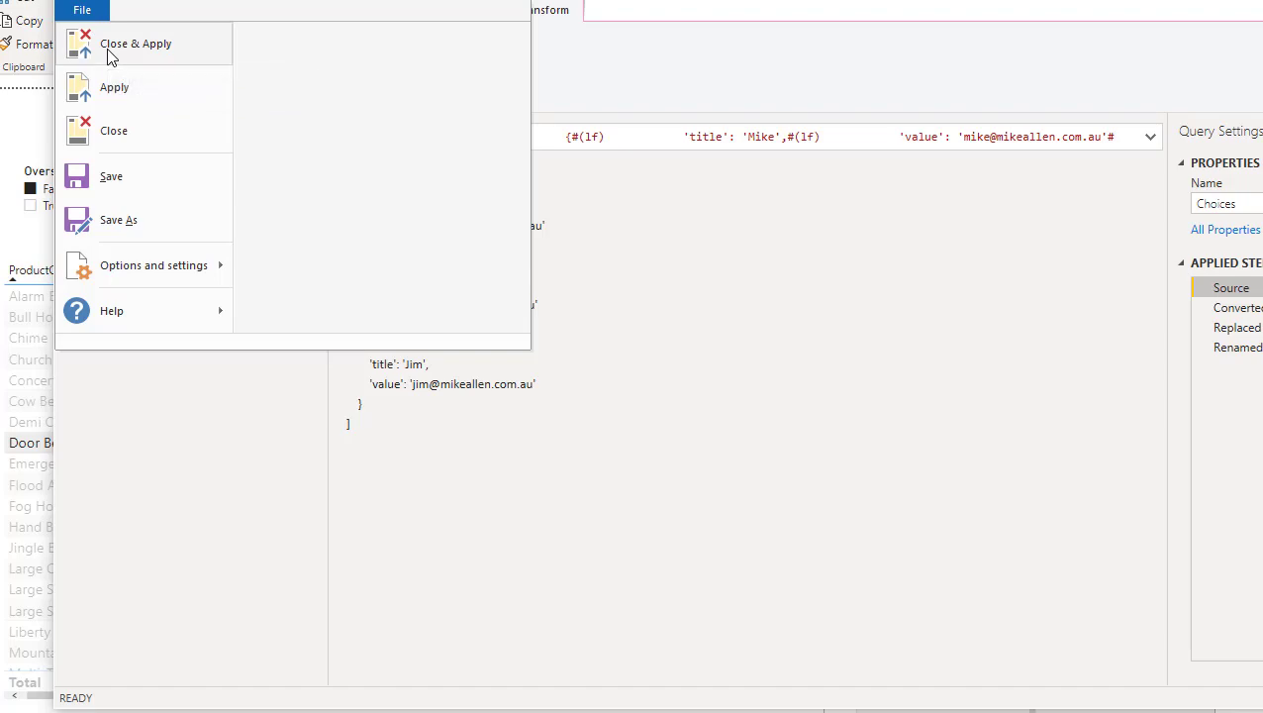
Choose Close & Apply to return to the Stock Control report
left_click(114, 46)
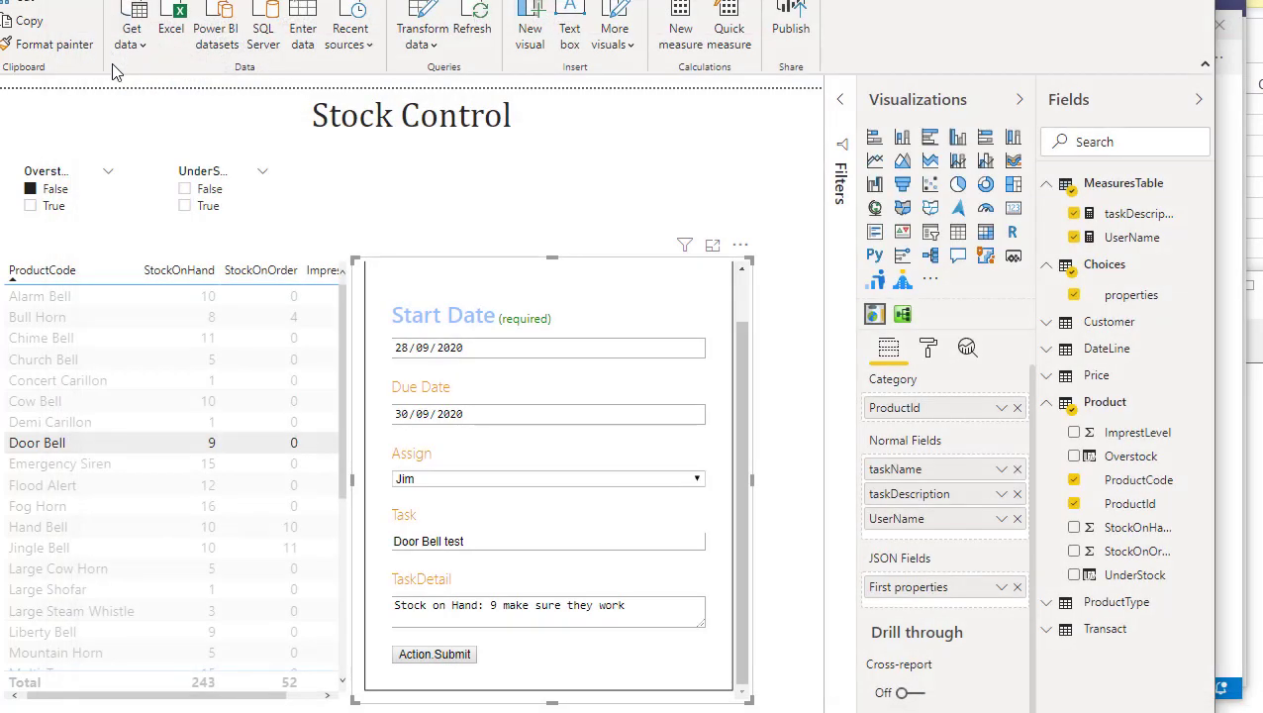